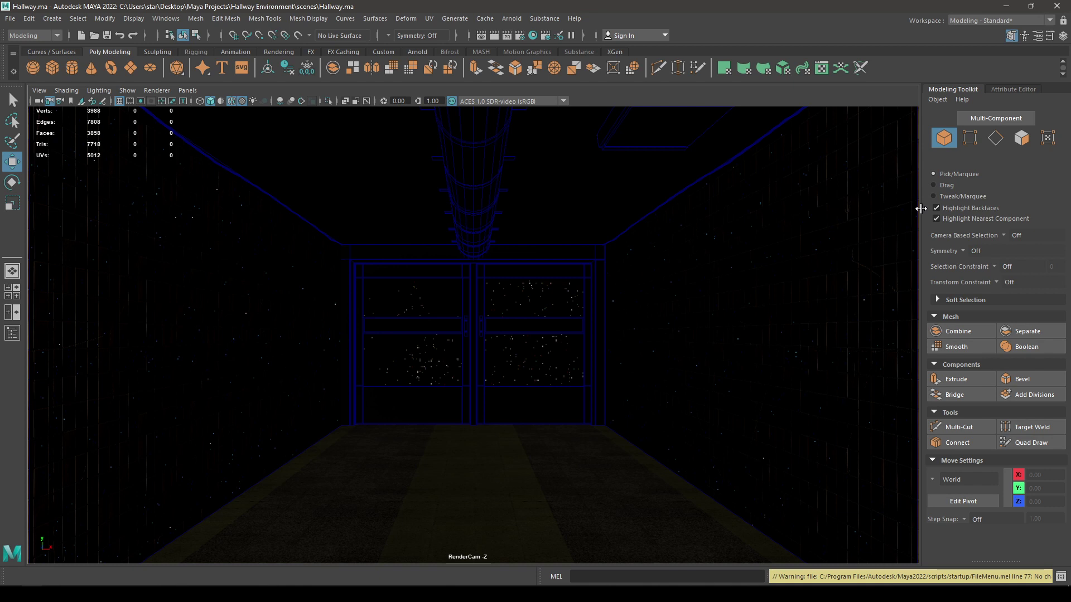
left_click(541, 301)
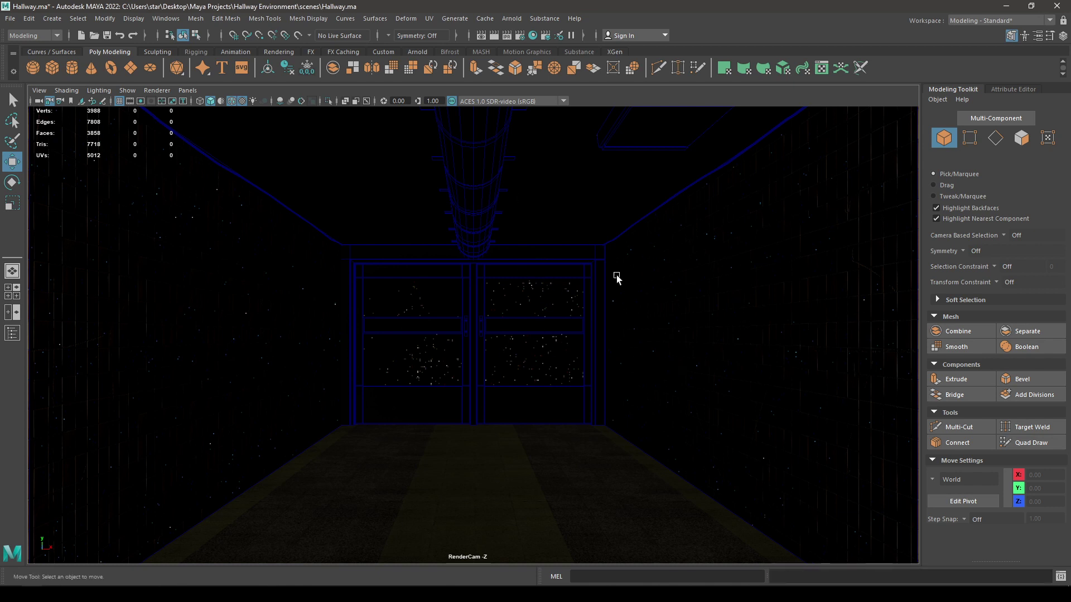
left_click(571, 53)
left_click(124, 69)
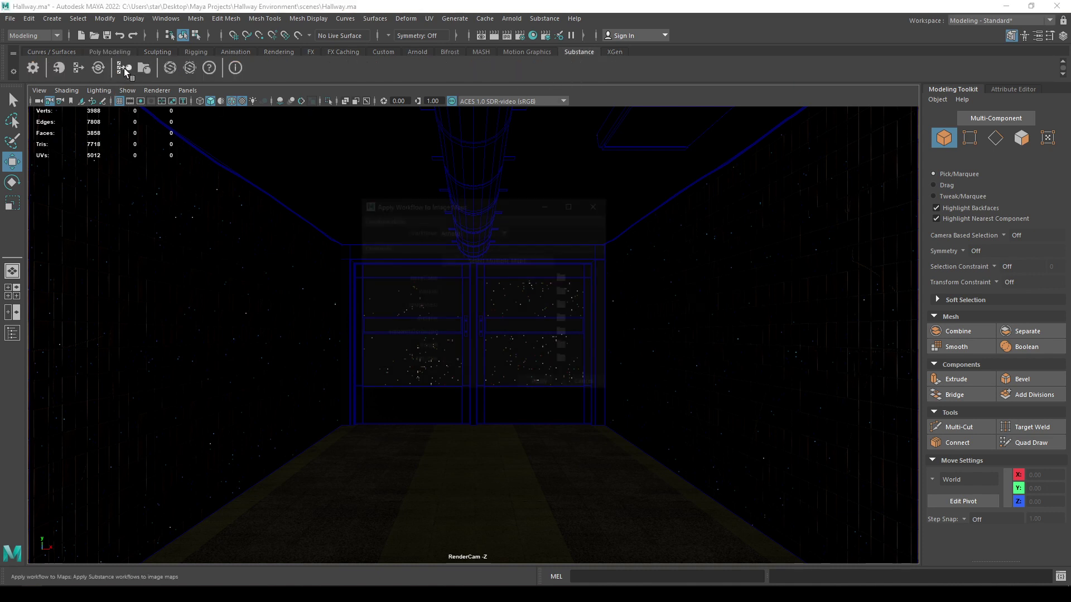
left_click(592, 385)
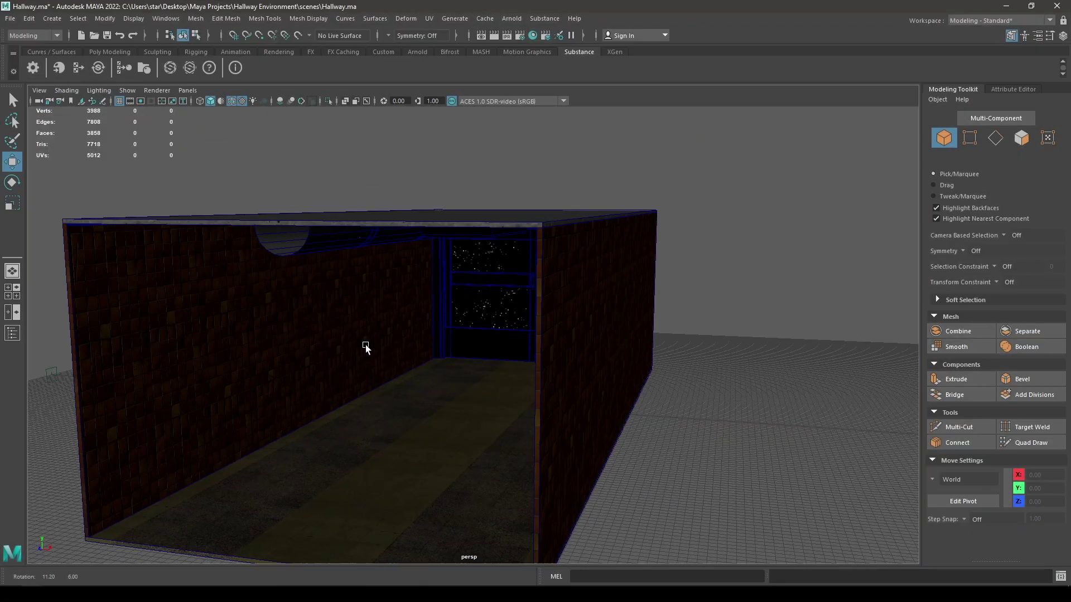
Examine the hallway's walls, floor and door end from outside and inside in the perspective view.
left_click_drag(366, 346, 502, 371, "alt")
left_click(279, 339)
left_click_drag(420, 400, 539, 370, "alt")
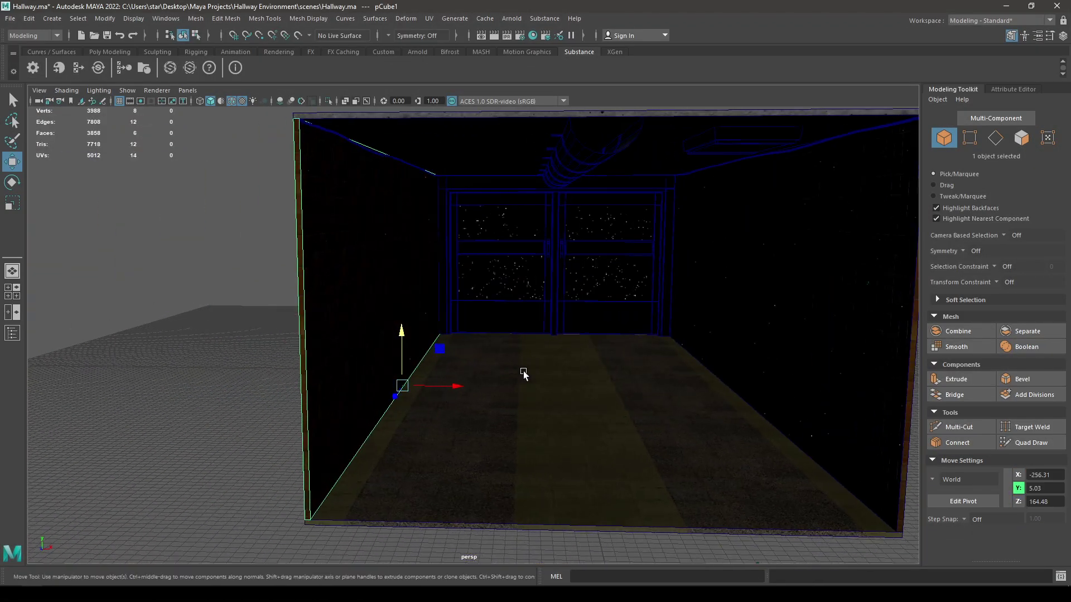
middle_click_drag(539, 372, 276, 312, "alt")
left_click_drag(511, 311, 526, 316, "alt")
scroll(765, 376, "down", 3)
left_click_drag(765, 376, 758, 369, "alt")
left_click(784, 351)
scroll(803, 418, "up", 2)
left_click_drag(814, 438, 791, 411, "alt")
key("ctrl+s")
scroll(755, 436, "down", 2)
left_click_drag(711, 363, 704, 330, "alt")
scroll(677, 402, "up", 5)
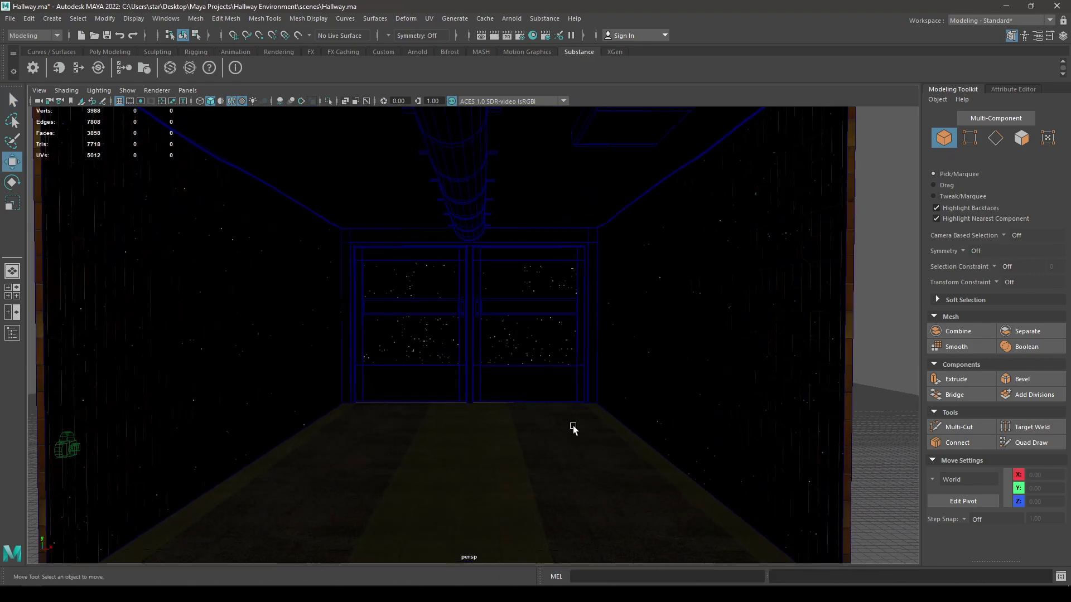
scroll(574, 429, "down", 2)
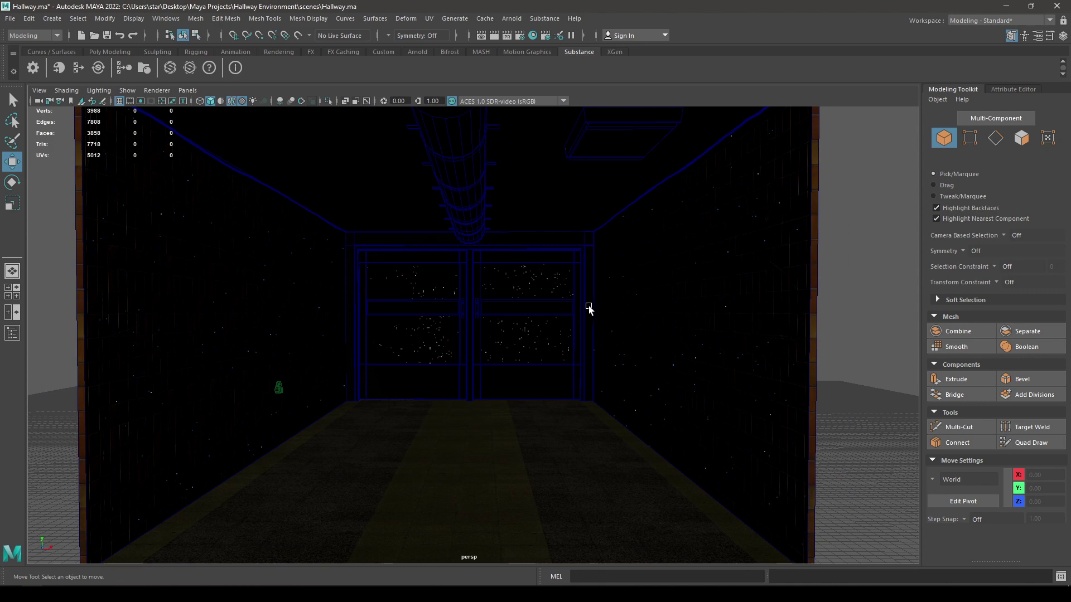
scroll(605, 312, "up", 2)
Create an Arnold Mesh Light from the flat panel of the ceiling light fixture beside the pipe.
left_click(627, 152)
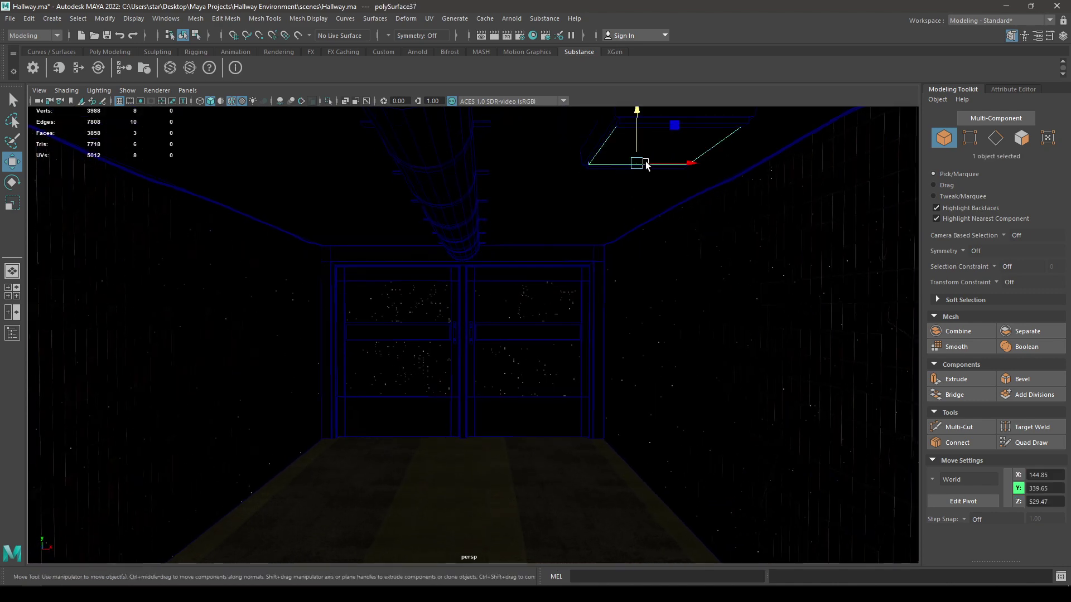
scroll(625, 201, "up", 2)
middle_click_drag(605, 192, 593, 234, "alt")
left_click_drag(553, 228, 562, 230, "alt")
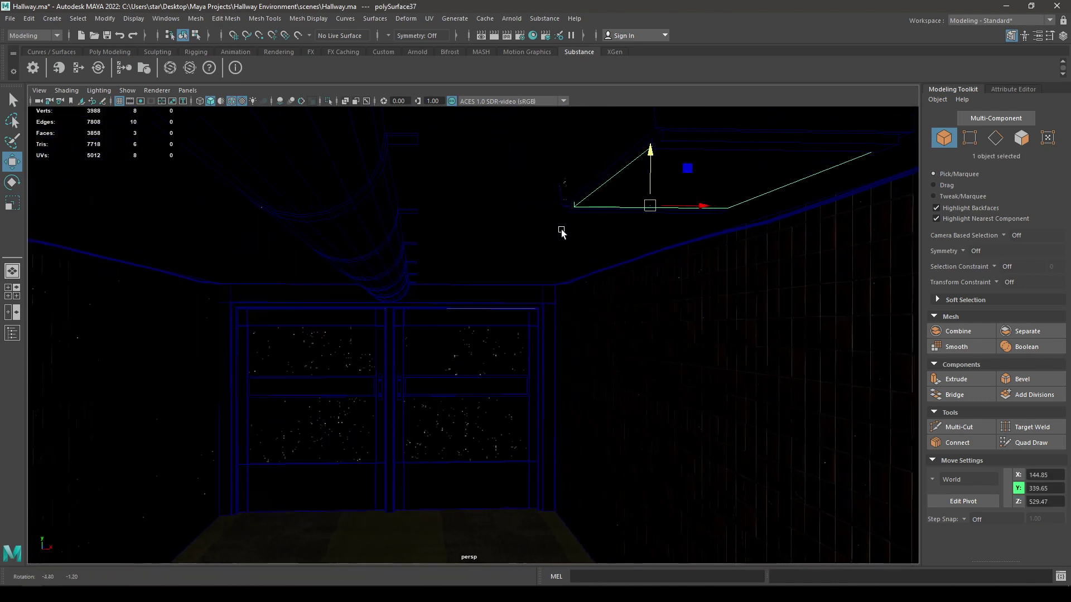
scroll(622, 304, "down", 2)
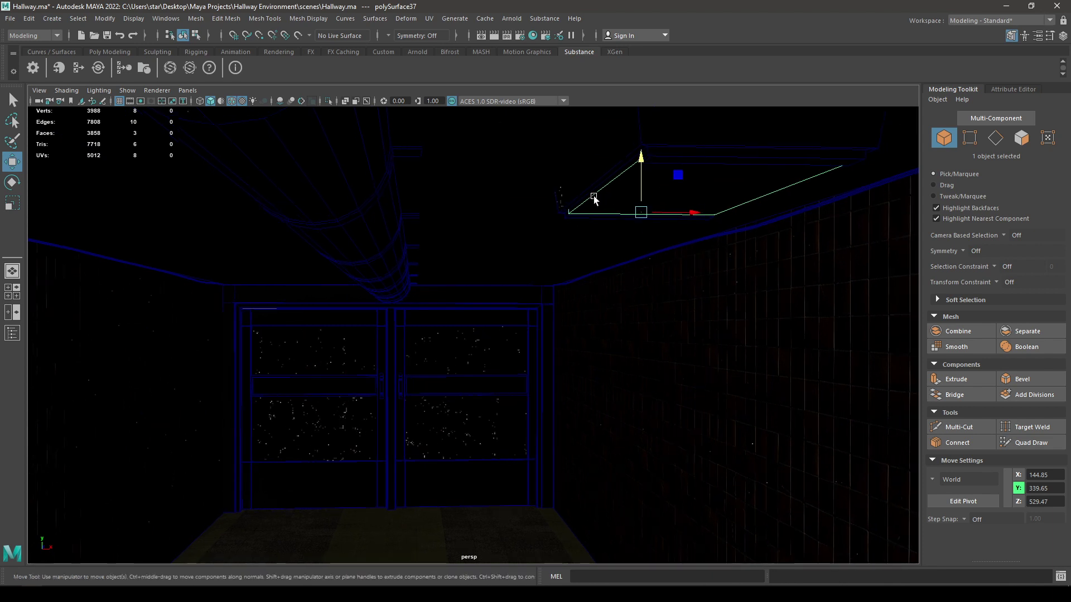
left_click(511, 19)
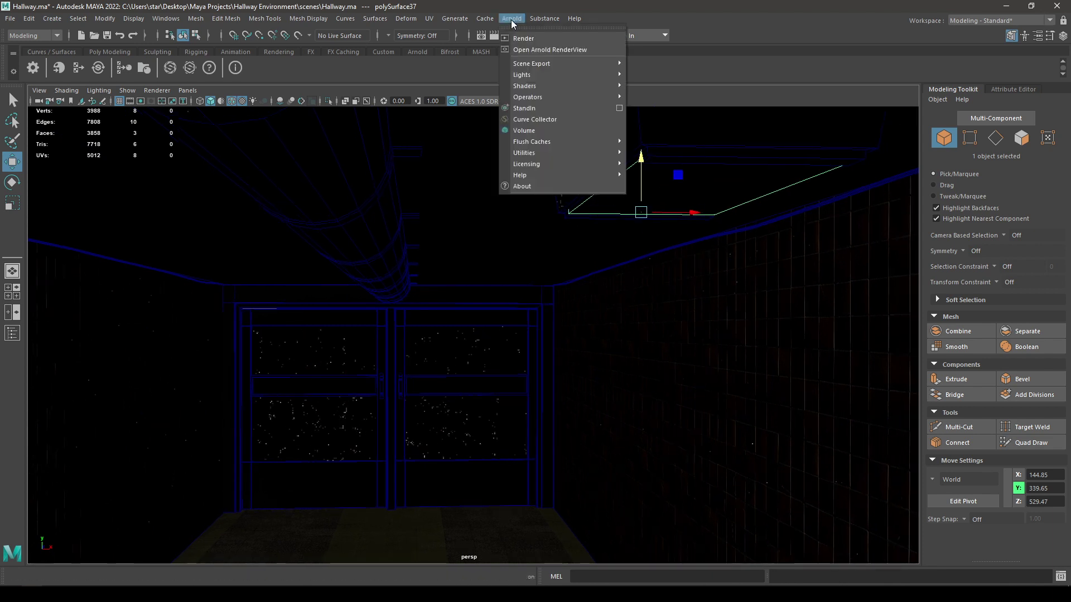
mouse_move(583, 73)
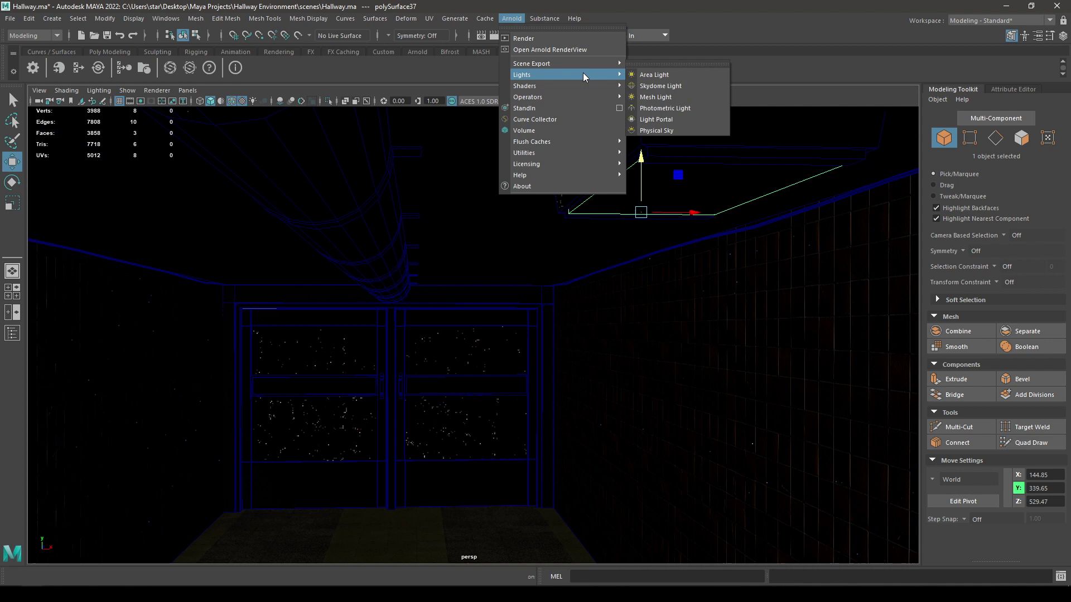
left_click(674, 96)
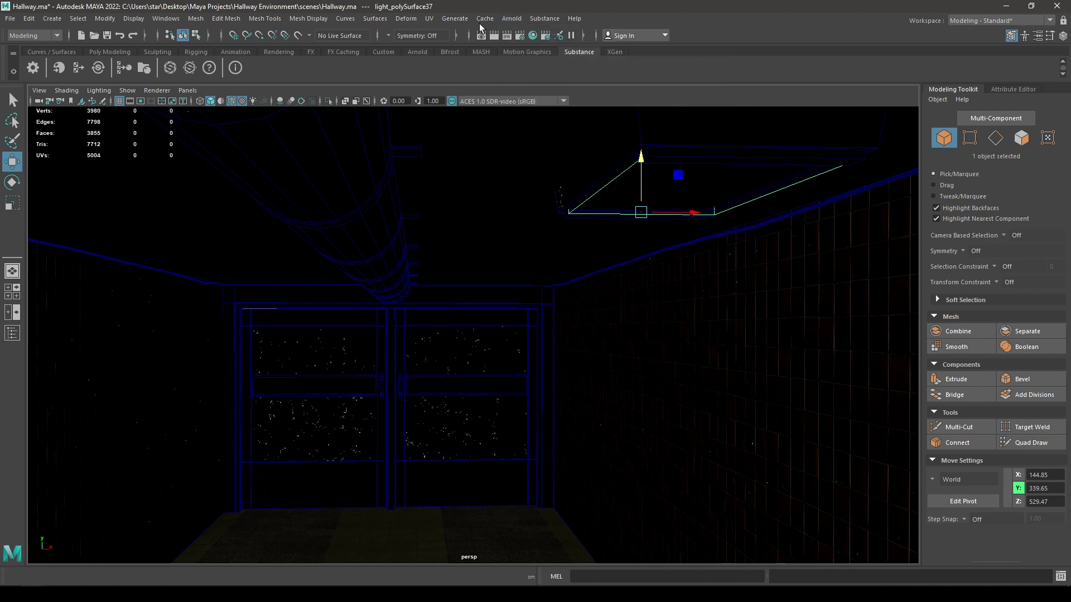
Start an Arnold render of the hallway through RenderCam and bring up the mesh light's attributes beside it.
left_click(512, 18)
left_click(533, 38)
left_click_drag(485, 343, 382, 73)
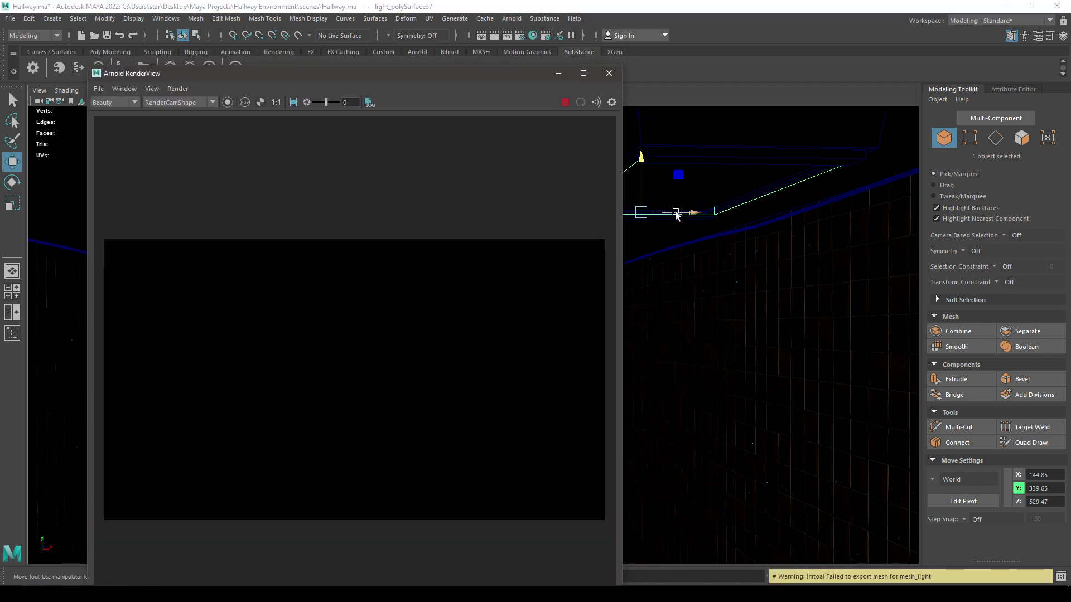
left_click(1005, 91)
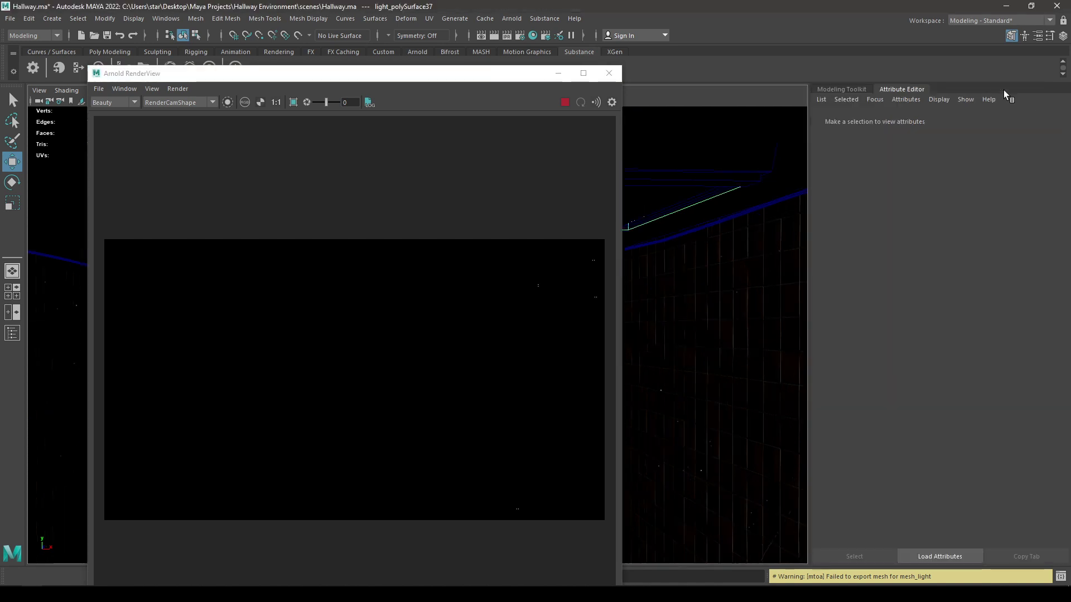
left_click_drag(409, 77, 347, 61)
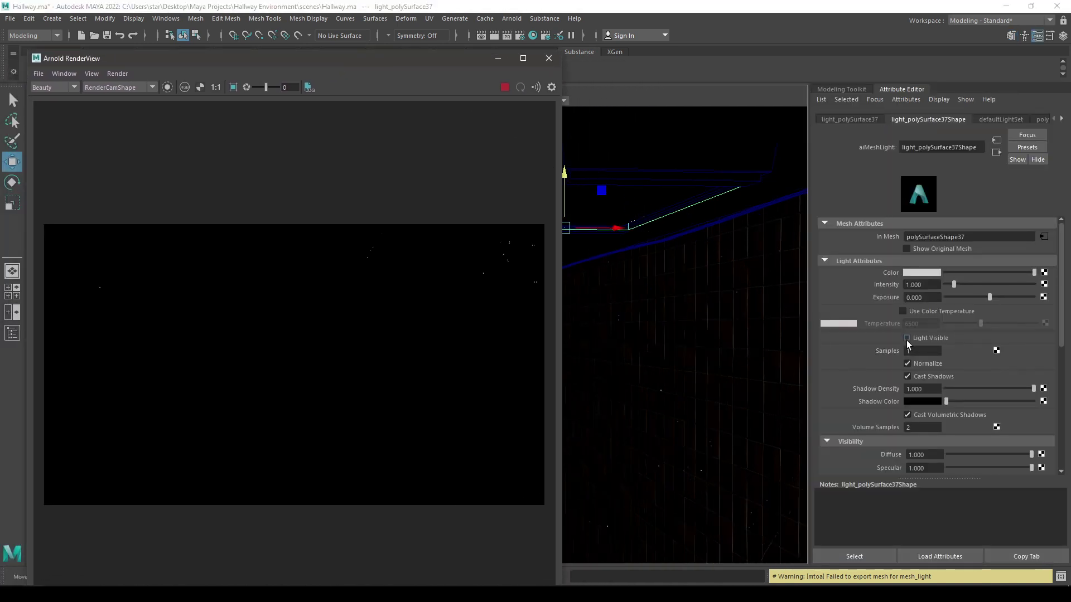
Set the mesh light's exposure to 5, make the light visible and turn off Normalize.
left_click(929, 296)
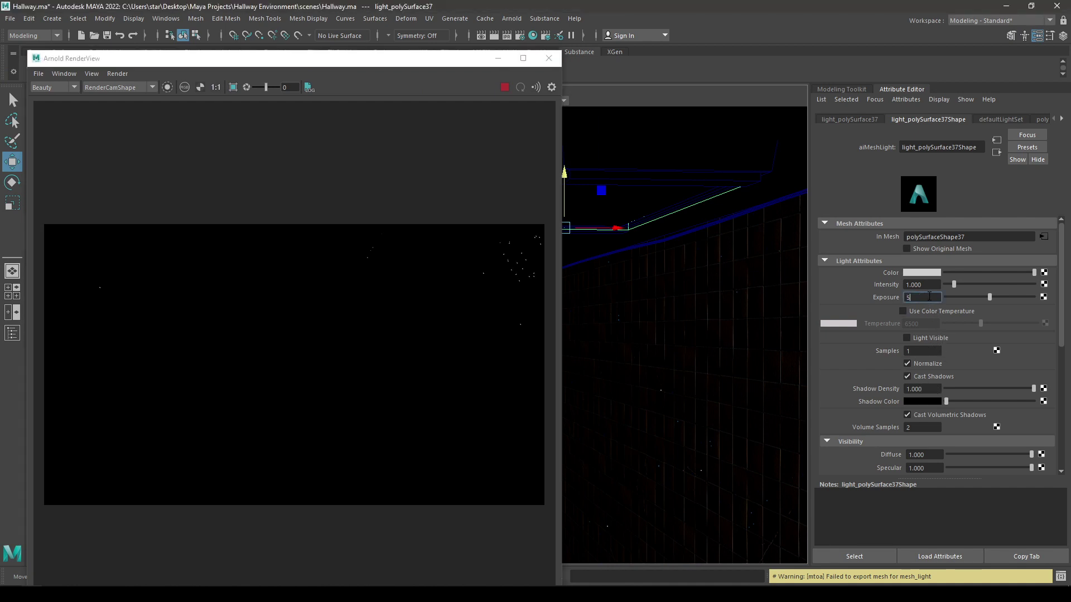
key("Return")
left_click(929, 365)
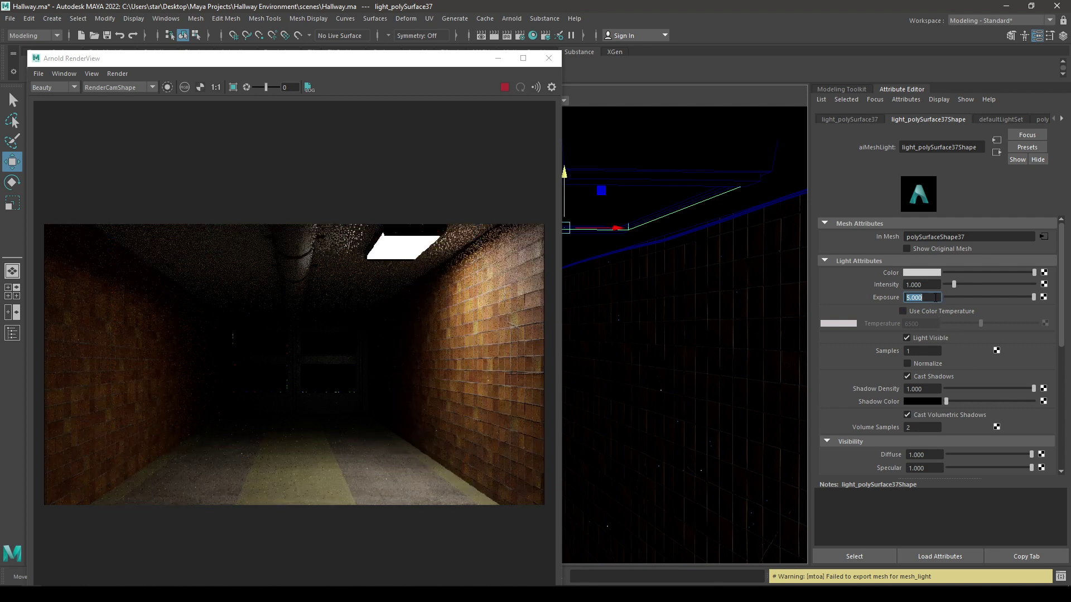
Try exposures of 10, 7 and 3 on the mesh light and settle on 4.
key("BackSpace")
type("7")
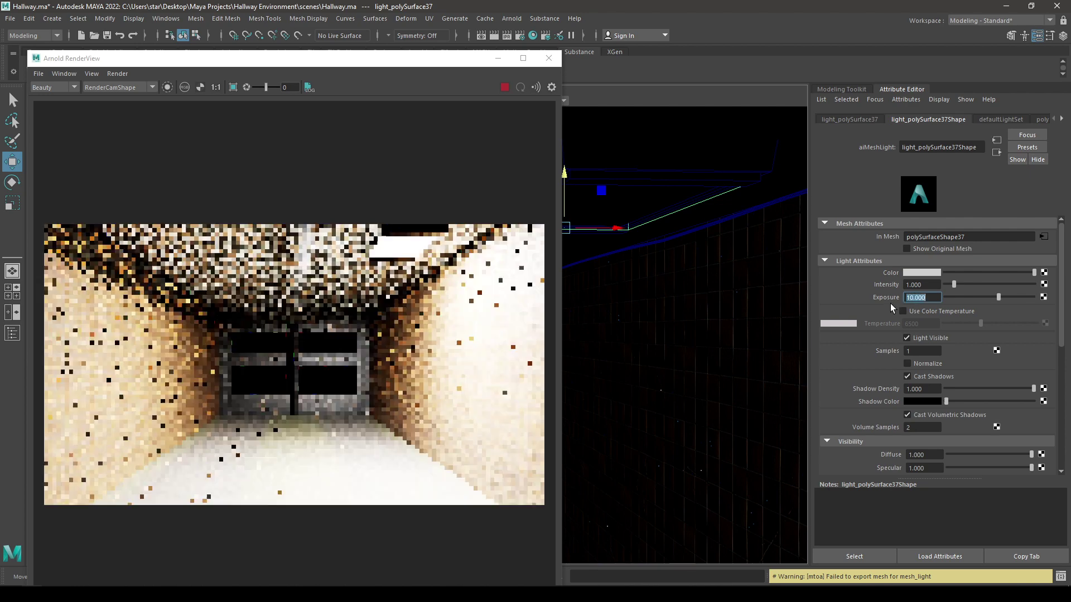
key("Return")
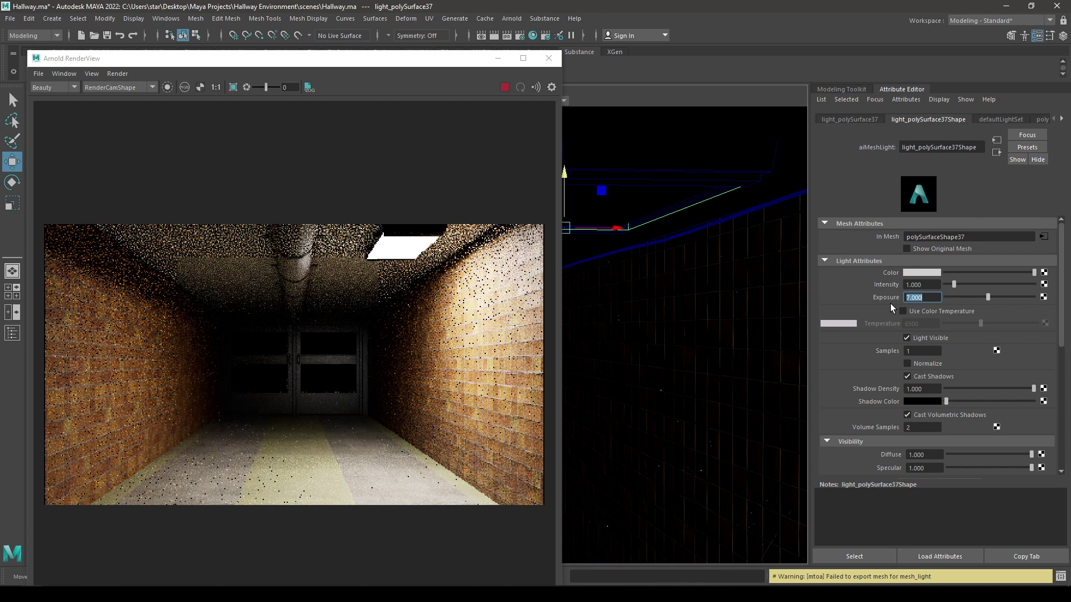
type("3")
key("Return")
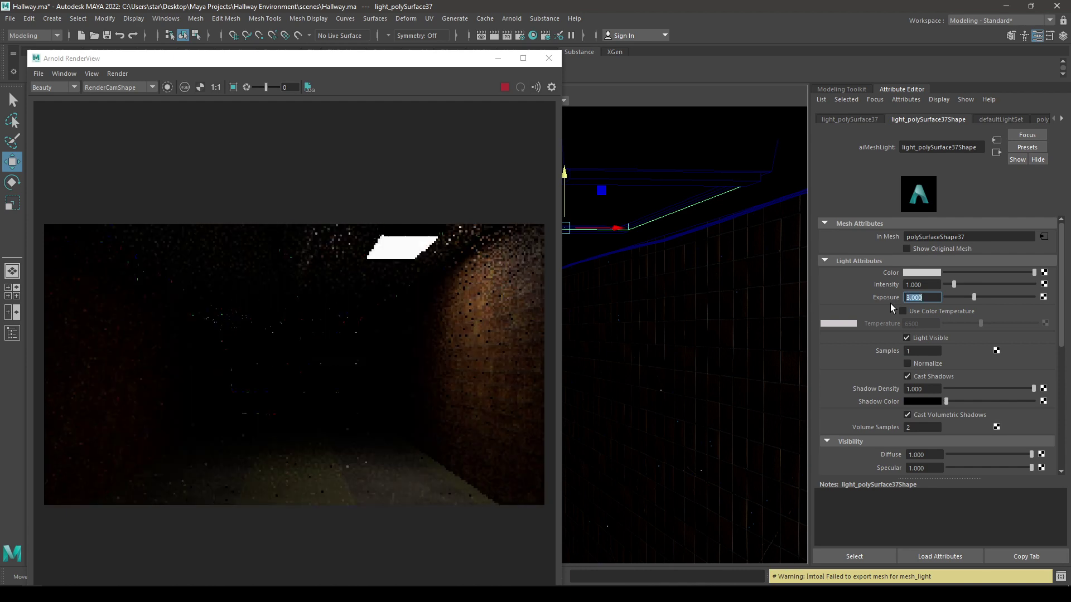
type("4")
key("Return")
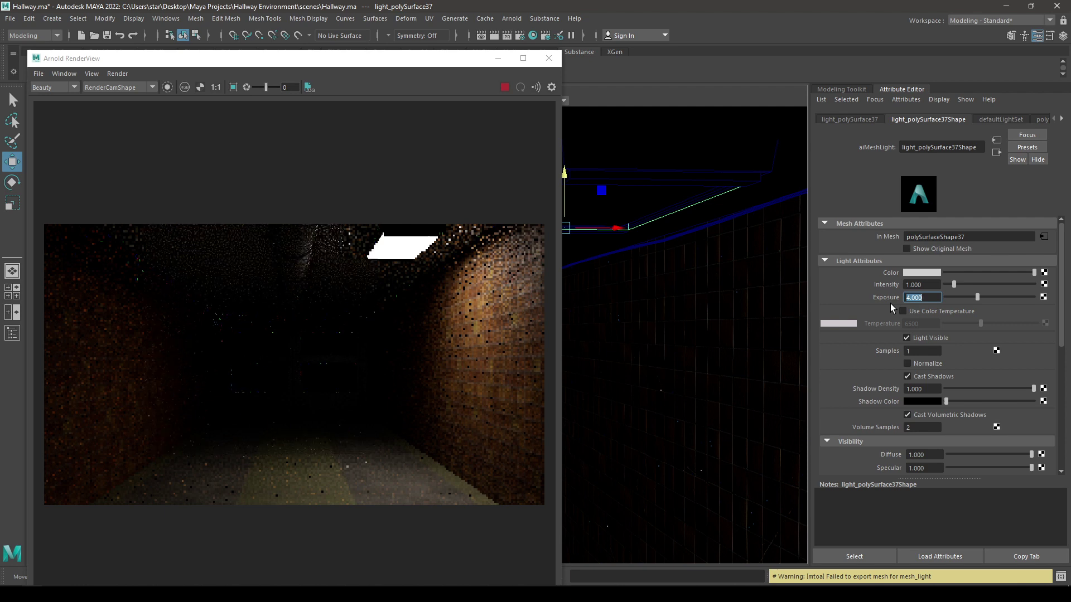
Give the mesh light's color a very slight warm orange tint, and stop and close the Arnold render.
left_click(919, 272)
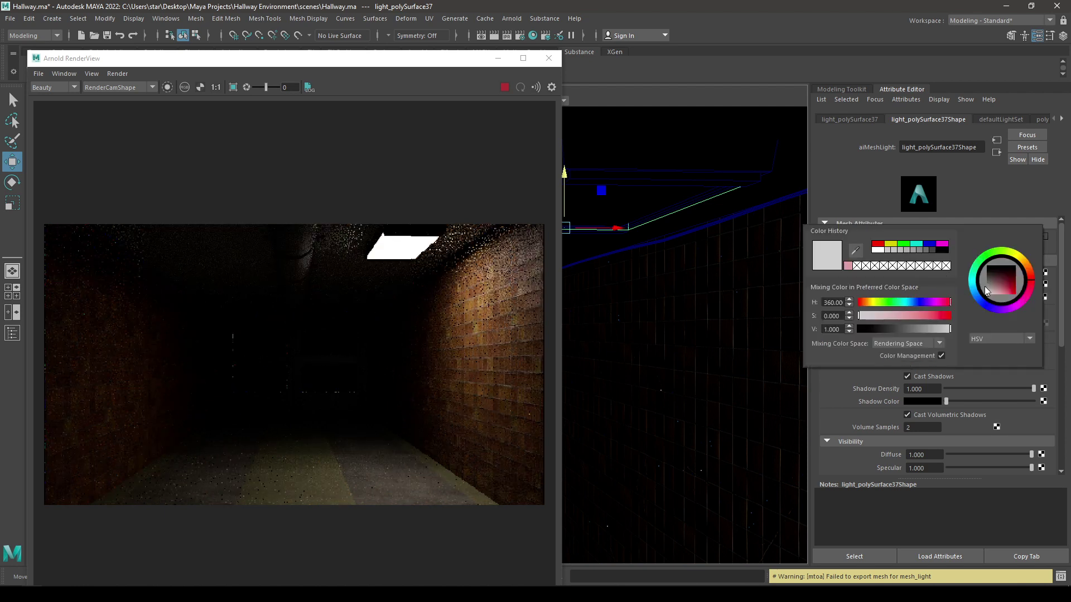
left_click(1029, 270)
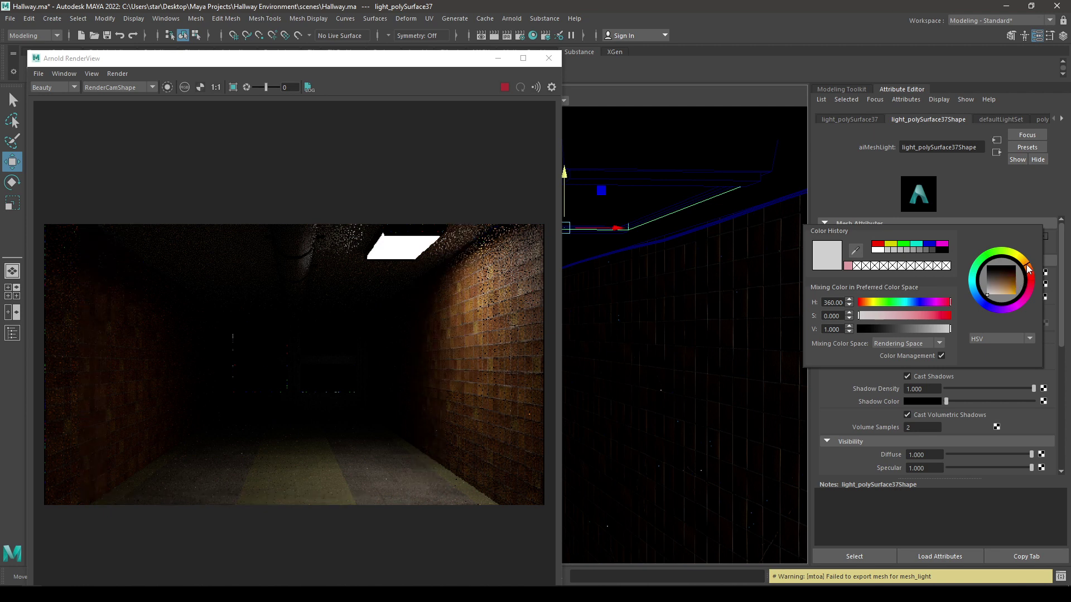
left_click(996, 291)
left_click(994, 293)
left_click_drag(994, 292, 991, 295)
left_click(989, 295)
mouse_move(1006, 288)
left_mouse_down()
mouse_move(1008, 298)
mouse_move(992, 302)
left_mouse_up()
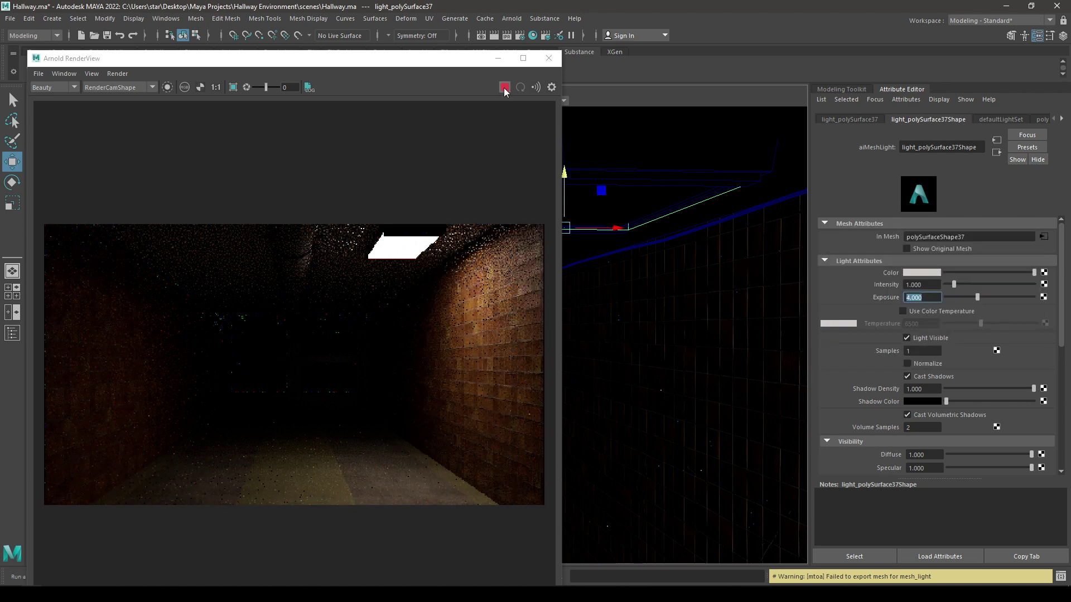
left_click(505, 87)
left_click(549, 58)
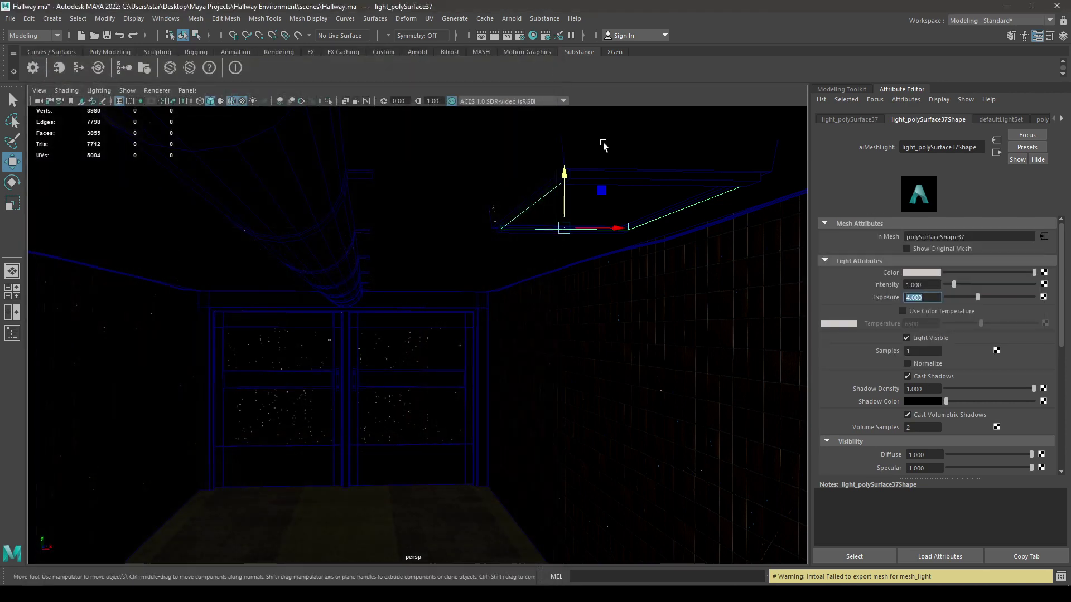
Duplicate the ceiling fixture together with its mesh light and move the copy across to the other side of the pipe.
left_click(595, 157)
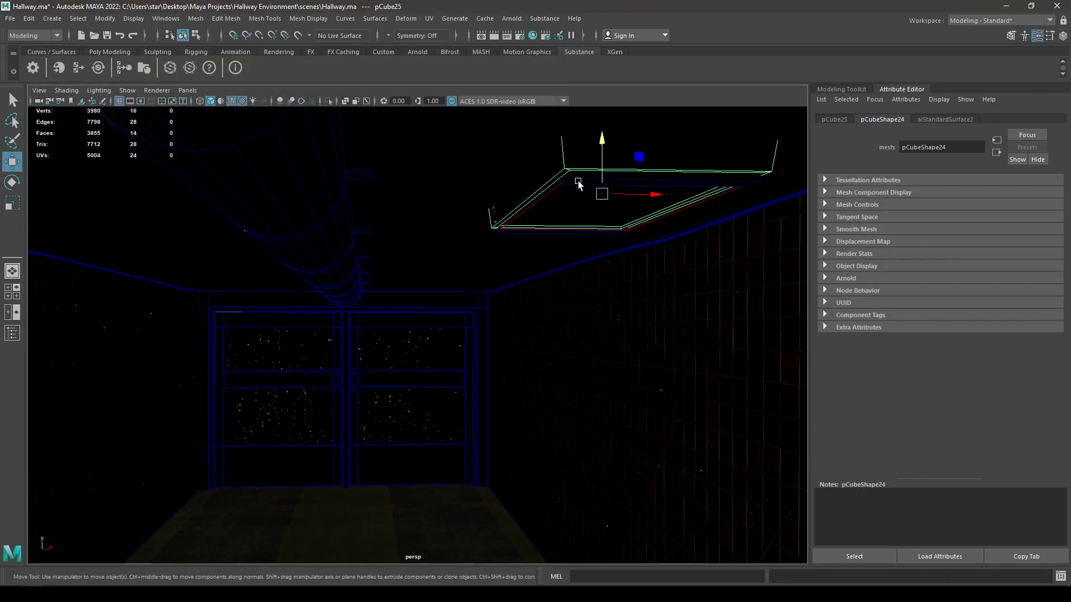
left_click(544, 199)
key("ctrl+d")
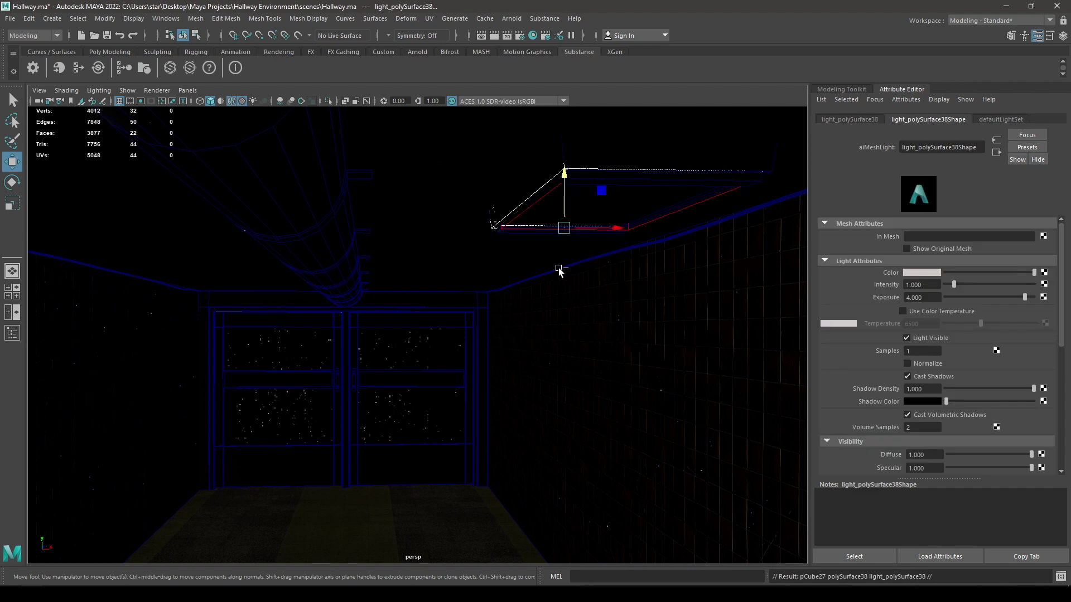
right_click_drag(558, 268, 547, 268, "alt")
left_click_drag(580, 253, 227, 239)
left_click_drag(268, 301, 313, 180, "alt")
left_click(296, 236)
left_click(255, 164)
middle_click_drag(265, 162, 280, 211, "alt")
scroll(239, 194, "up", 2)
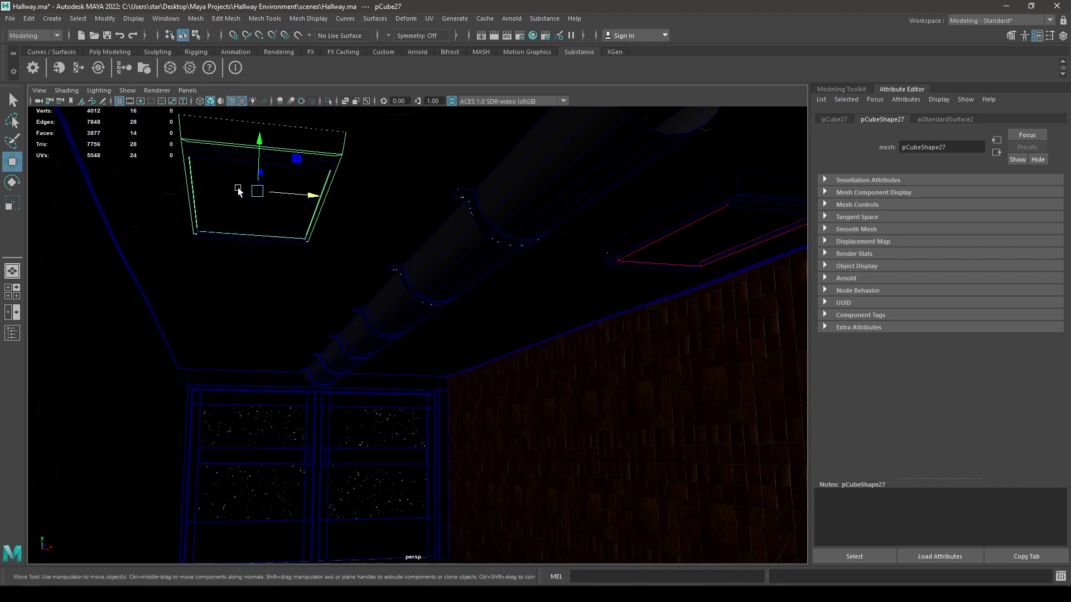
left_click_drag(239, 192, 352, 229, "alt")
Delete the mesh light from the original ceiling fixture.
left_click(640, 262)
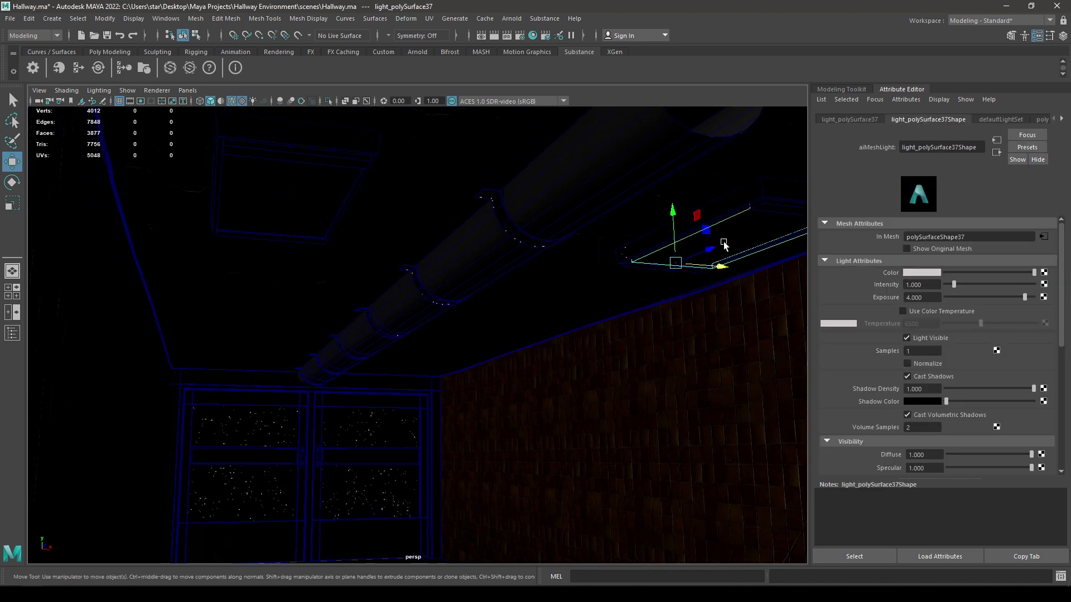
left_click(723, 244)
left_click(707, 265)
key("Delete")
left_click_drag(720, 265, 529, 248, "alt")
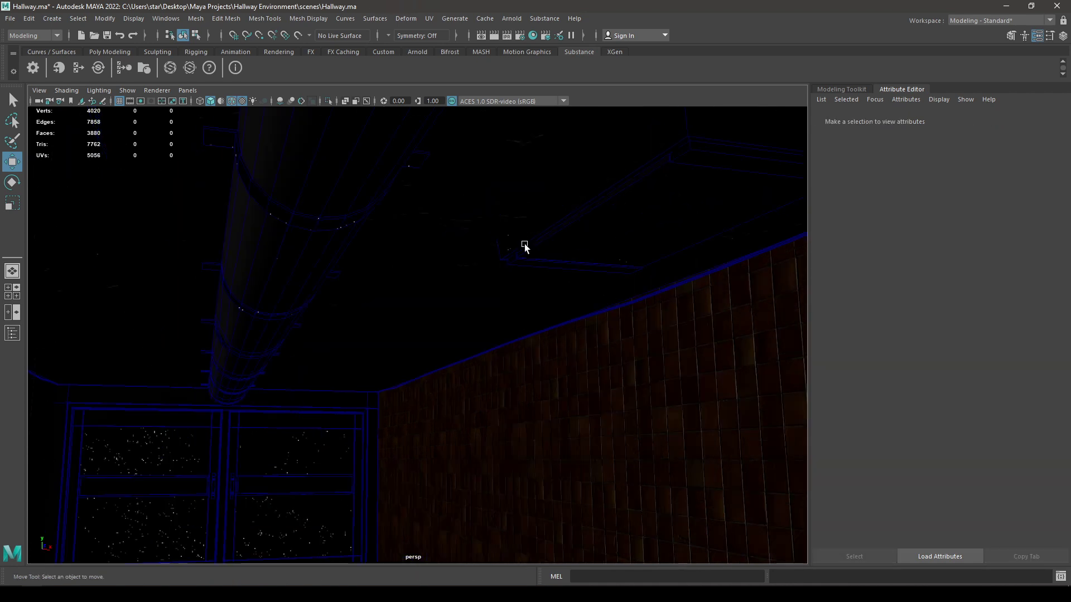
Delete the duplicated ceiling fixture on the opposite side of the pipe, including its frame and panel.
left_click(630, 224)
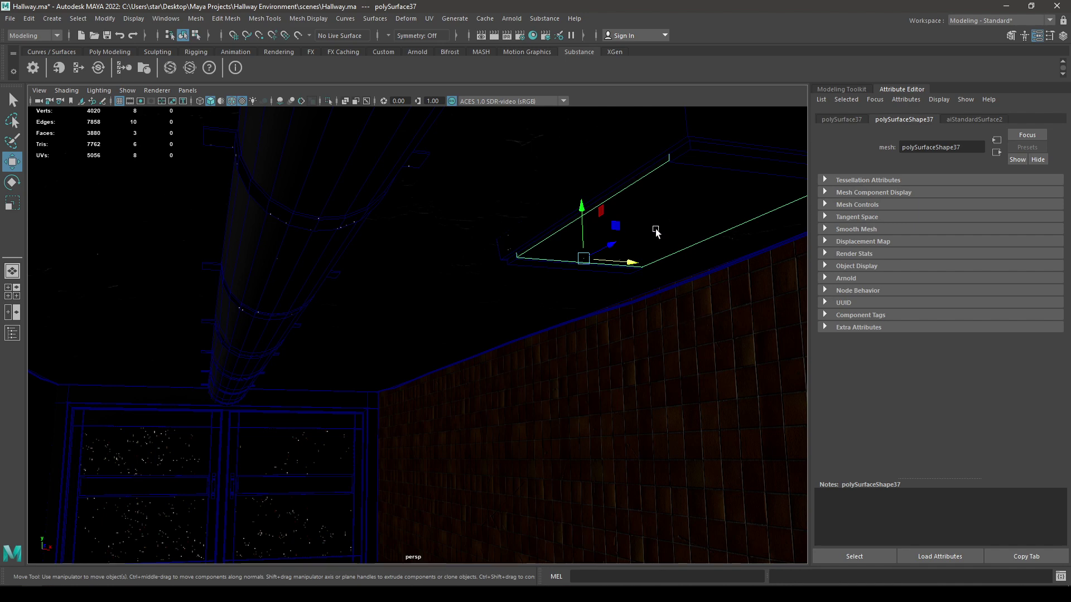
left_click_drag(655, 239, 211, 200, "alt")
left_click(236, 182)
left_click(246, 213)
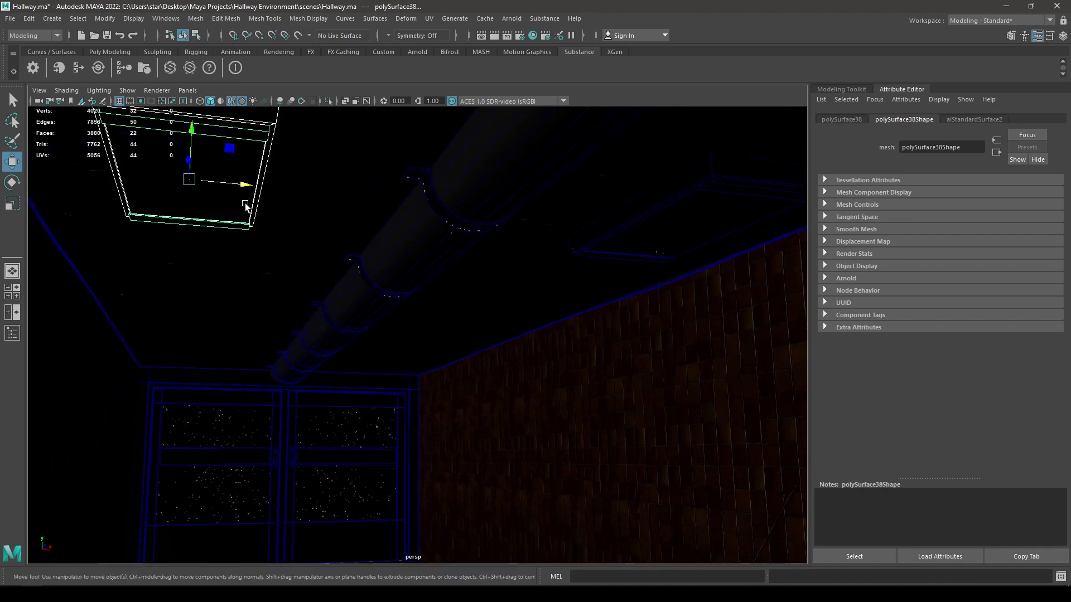
key("Delete")
Duplicate all parts of the original ceiling fixture and place the copy across the pipe at about X -155 cm.
left_click(701, 196)
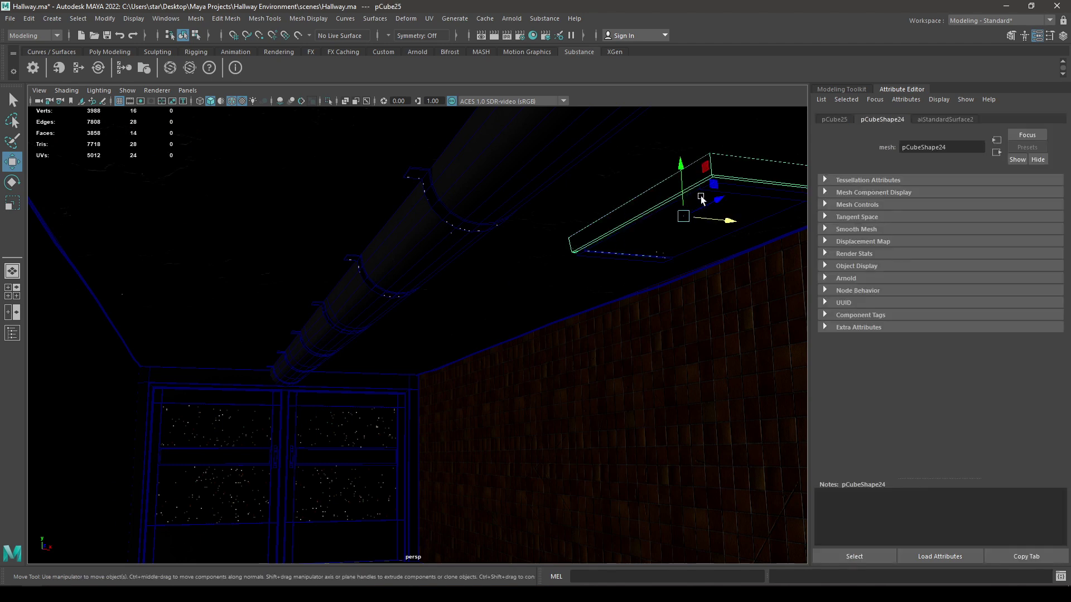
left_click(740, 189)
left_click(714, 251)
mouse_move(714, 251)
left_mouse_down("shift")
mouse_move(261, 265)
mouse_move(232, 191)
mouse_move(268, 206)
mouse_move(312, 187)
left_mouse_up("shift")
left_click(303, 188)
key("ctrl+z")
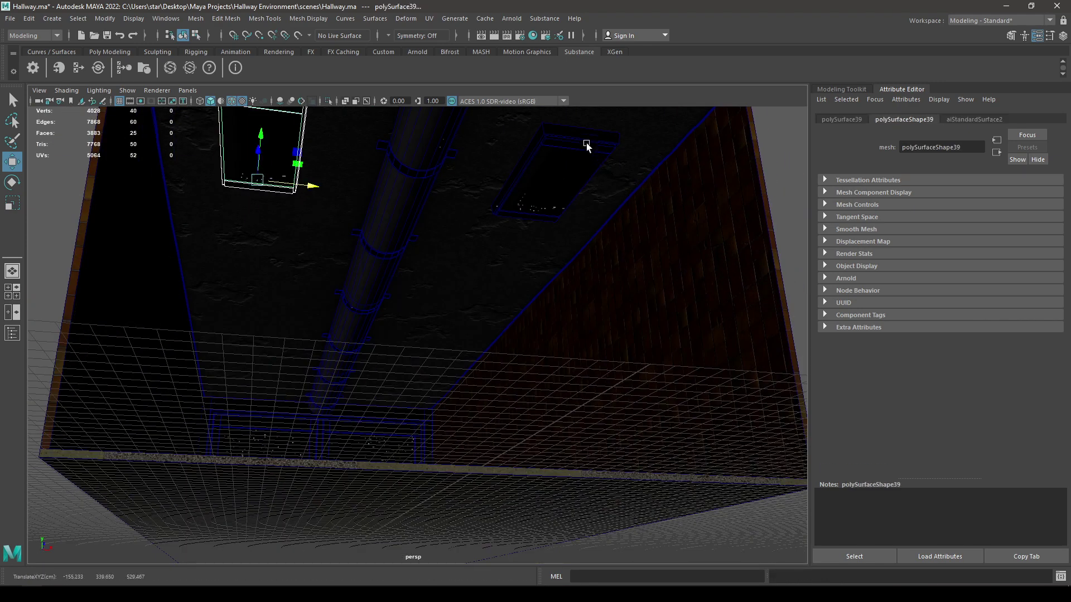
Duplicate both ceiling fixtures as a pair and place the copies closer to the doors, at about Z 152 cm.
left_click(588, 146)
left_click(529, 223)
mouse_move(525, 218)
left_mouse_down("shift")
mouse_move(475, 329)
mouse_move(421, 363)
mouse_move(437, 336)
left_mouse_up("shift")
left_click_drag(443, 283, 443, 281)
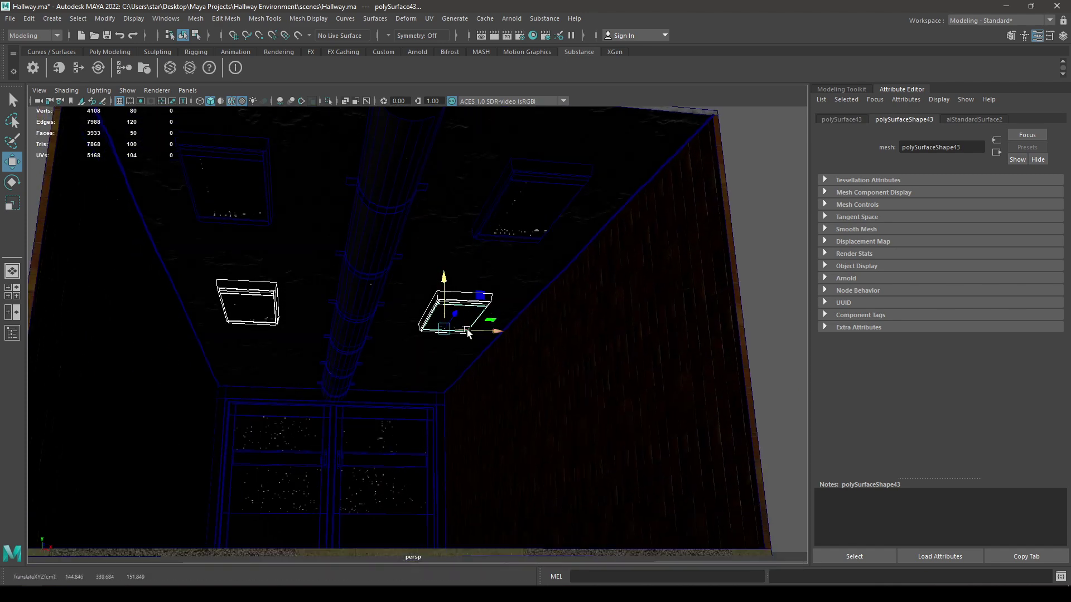
Duplicate the second pair of ceiling fixtures once more and place the copies right in front of the doors.
left_click_drag(468, 332, 477, 339, "alt")
key("ctrl+z")
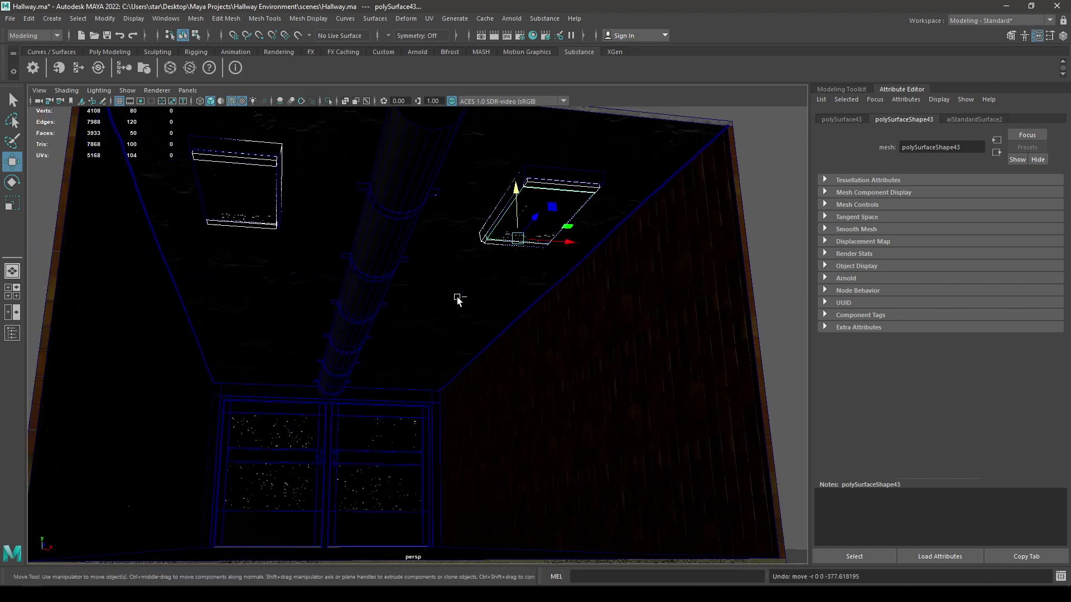
key("ctrl+y")
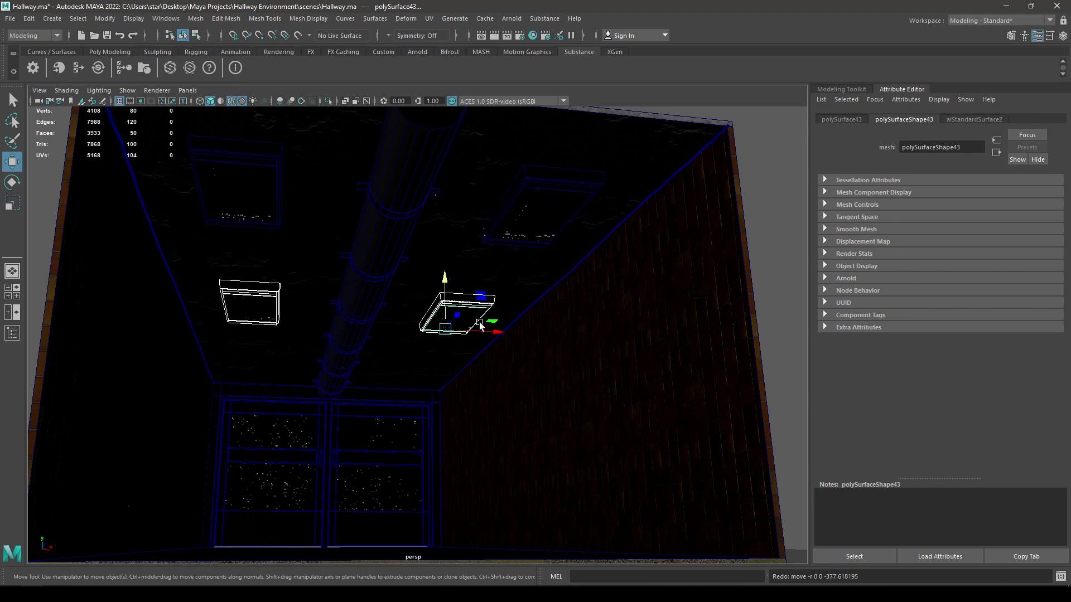
left_click_drag(458, 317, 482, 356)
key("ctrl+d")
Convert the panels of the two ceiling fixtures farthest from the doors into Arnold mesh lights.
left_click(586, 208)
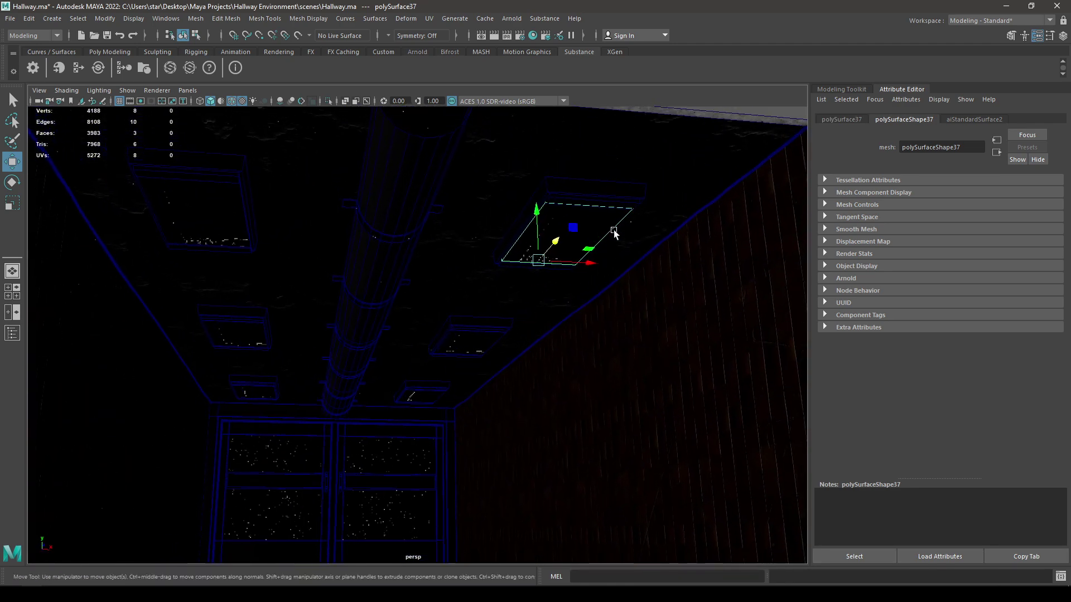
left_click(510, 18)
mouse_move(534, 75)
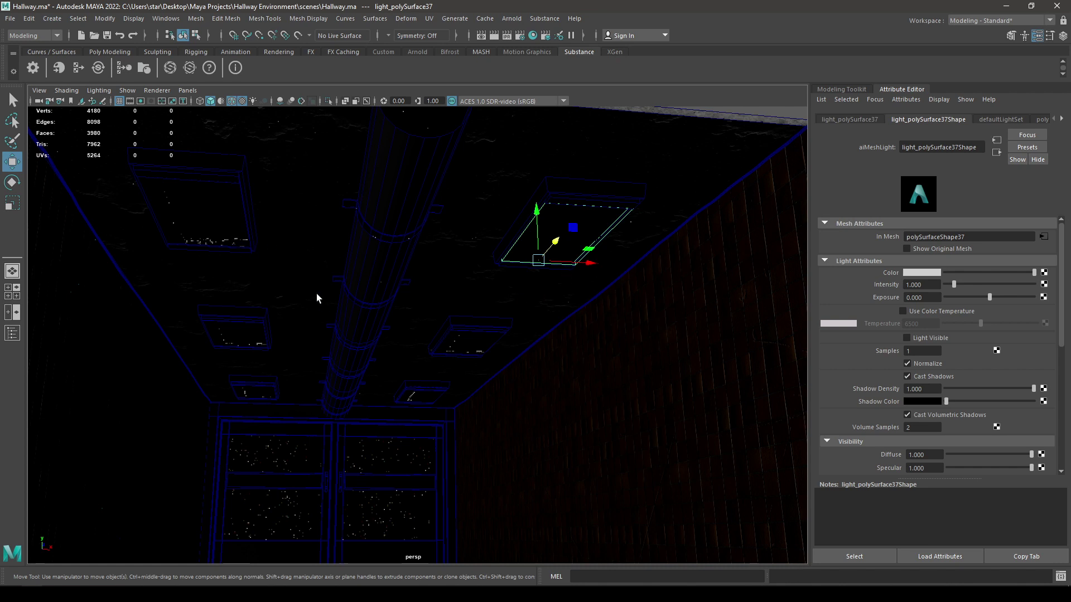
left_click(218, 219)
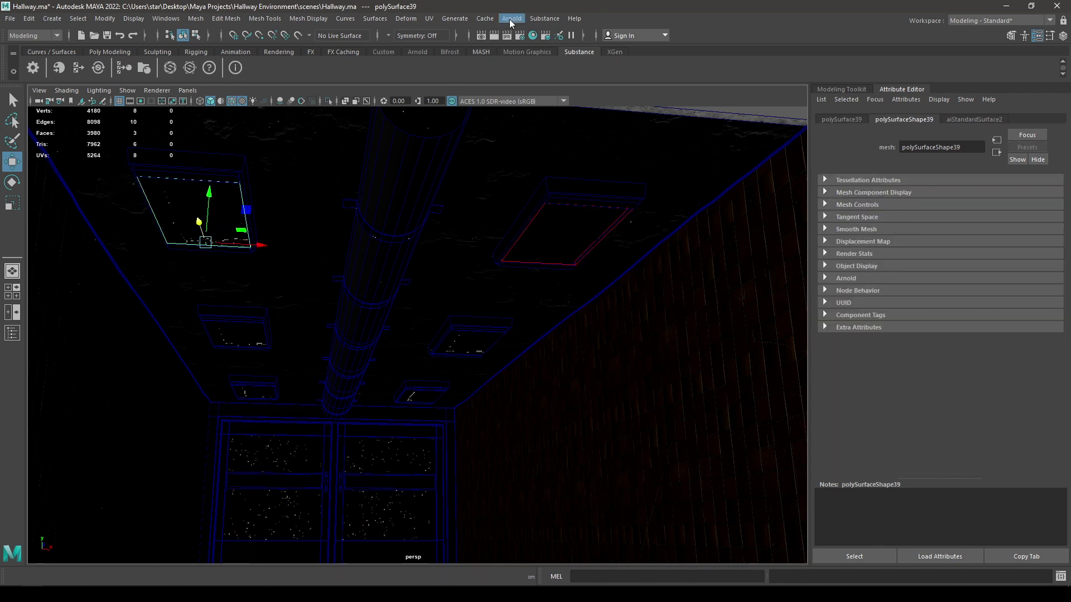
left_click(512, 18)
mouse_move(535, 76)
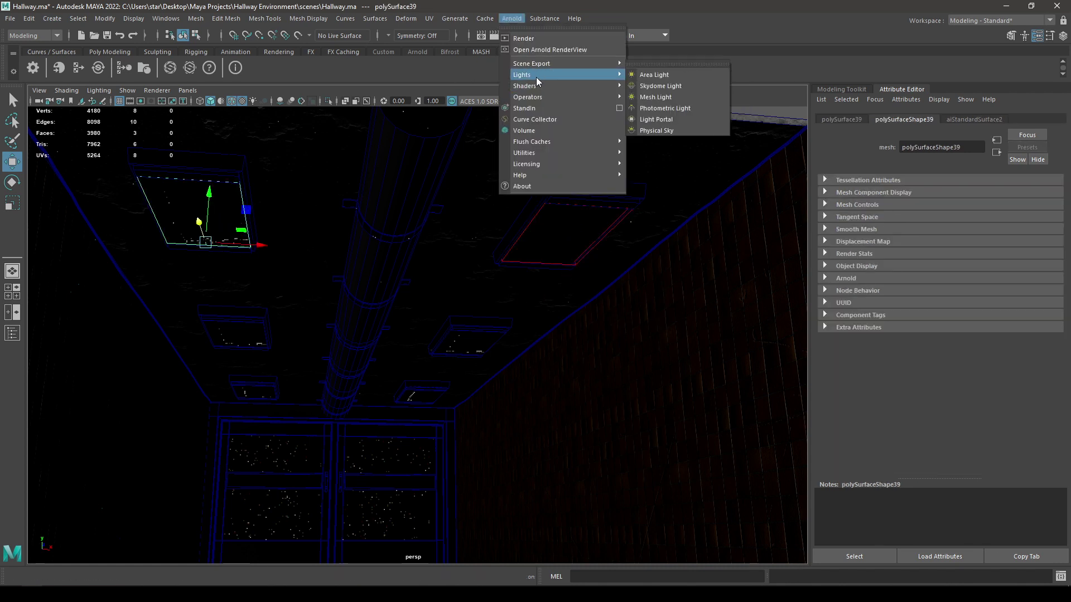
left_click(672, 96)
Convert the panels of the middle pair of ceiling fixtures into Arnold mesh lights.
left_click(251, 335)
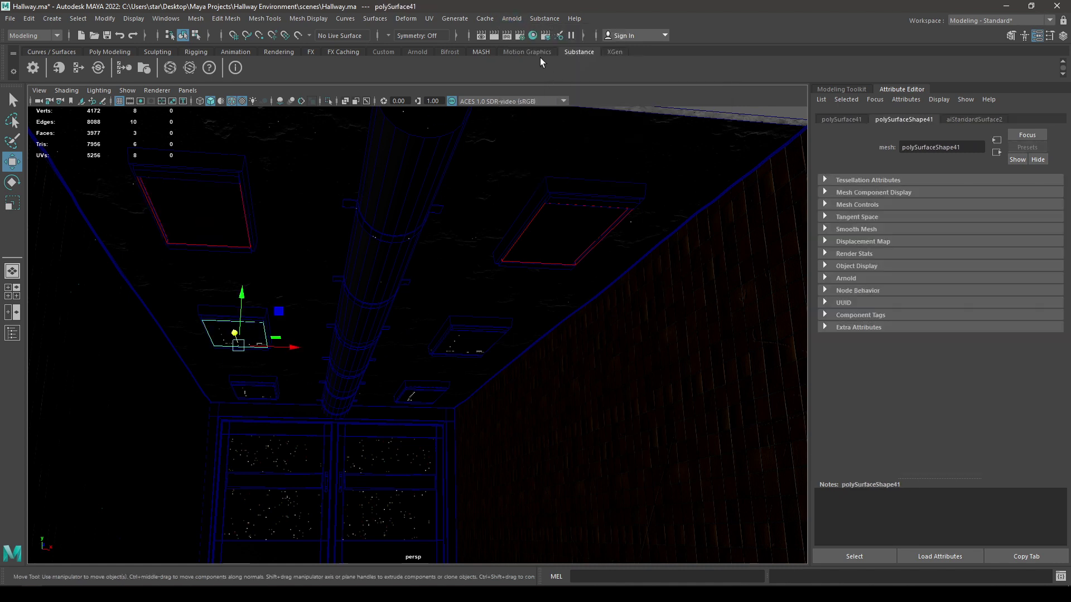
left_click(505, 19)
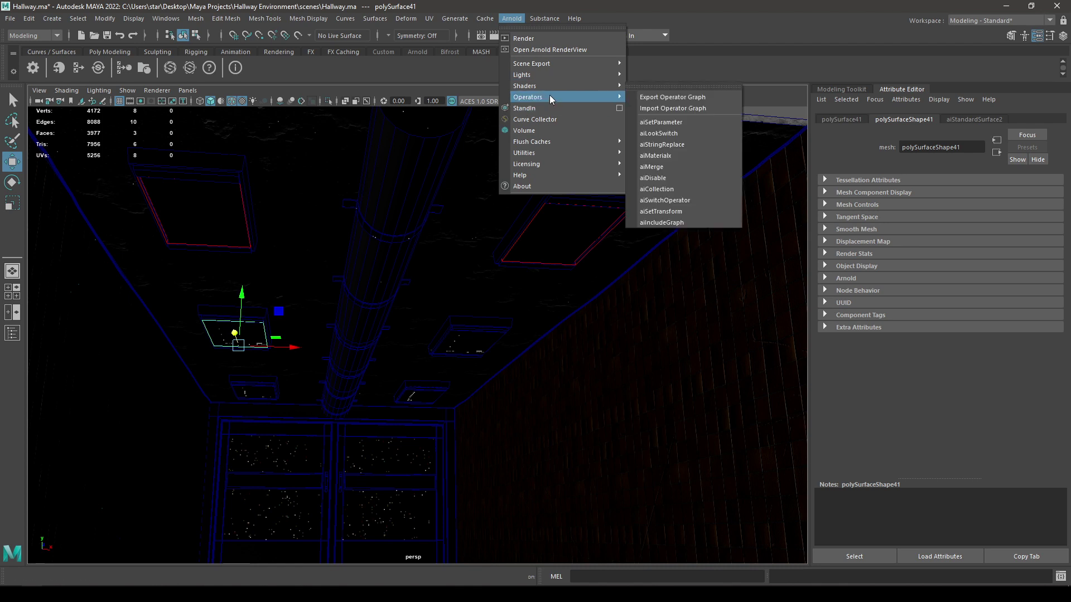
mouse_move(556, 85)
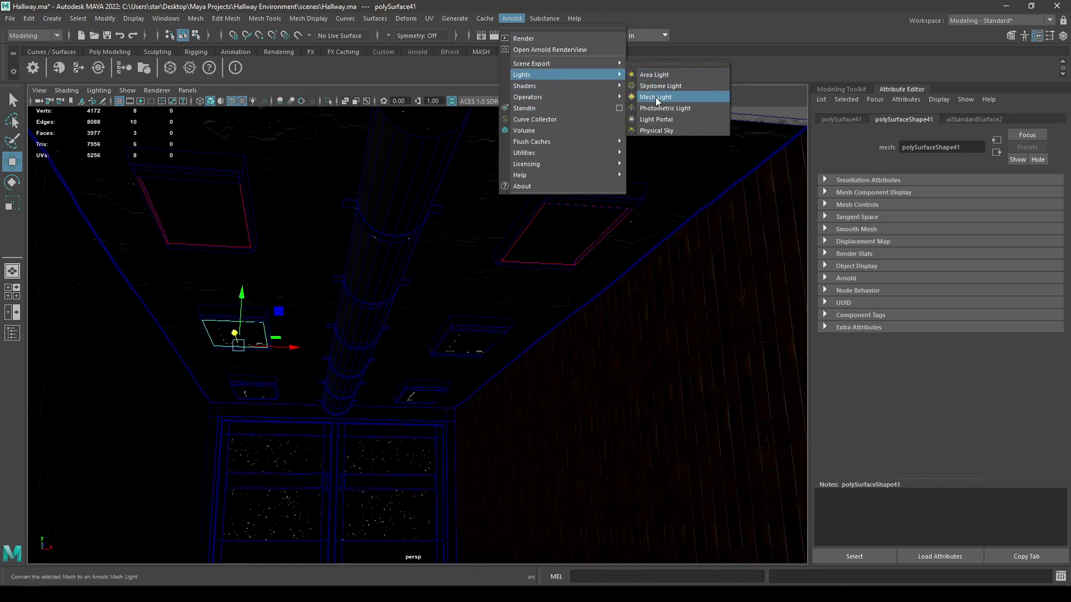
left_click(653, 97)
left_click(443, 347)
left_click(512, 19)
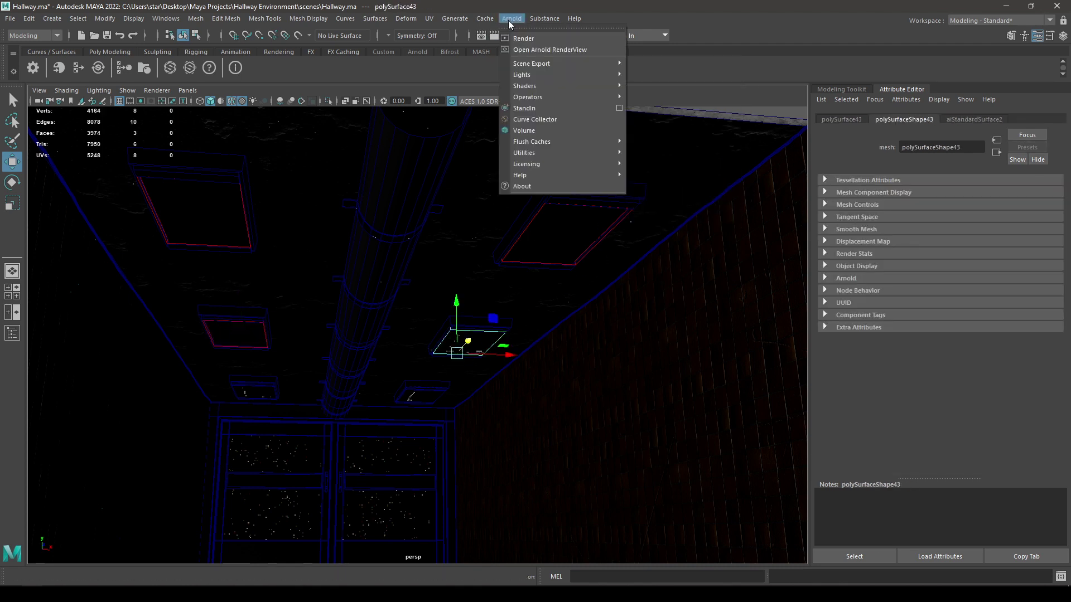
mouse_move(542, 78)
left_click(655, 97)
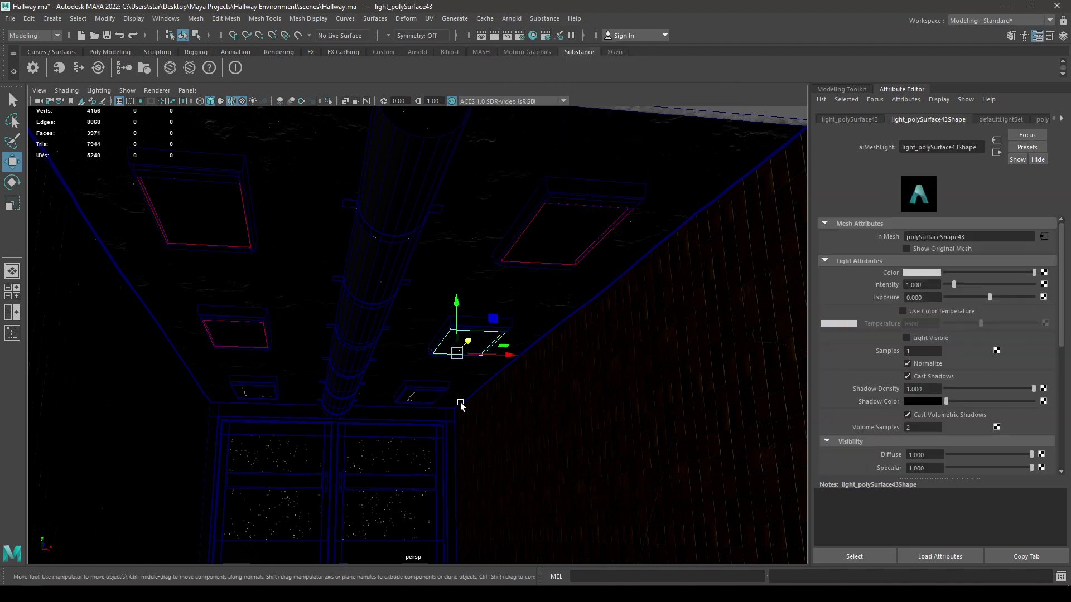
Convert the panels of the two ceiling fixtures nearest the doors into Arnold mesh lights.
left_click(428, 400)
left_click(511, 19)
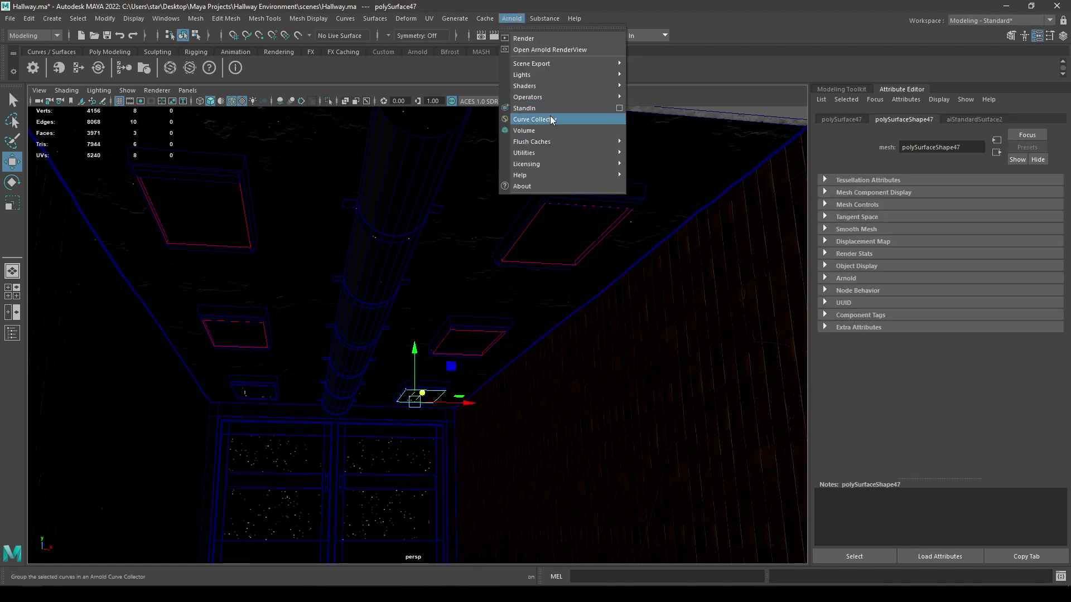
mouse_move(558, 89)
mouse_move(525, 75)
left_click(656, 98)
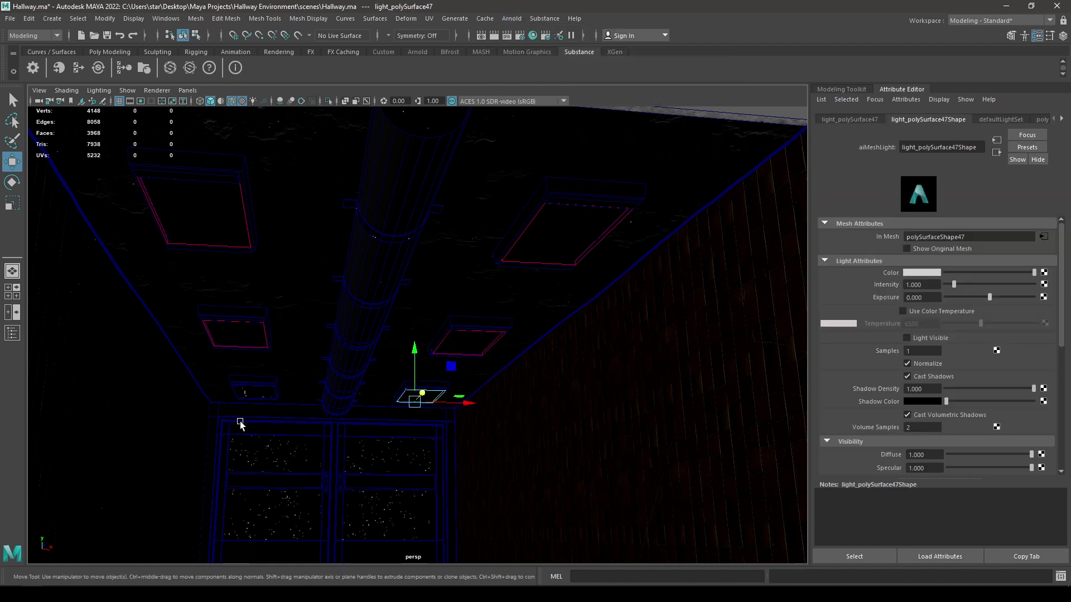
left_click(266, 393)
left_click(511, 18)
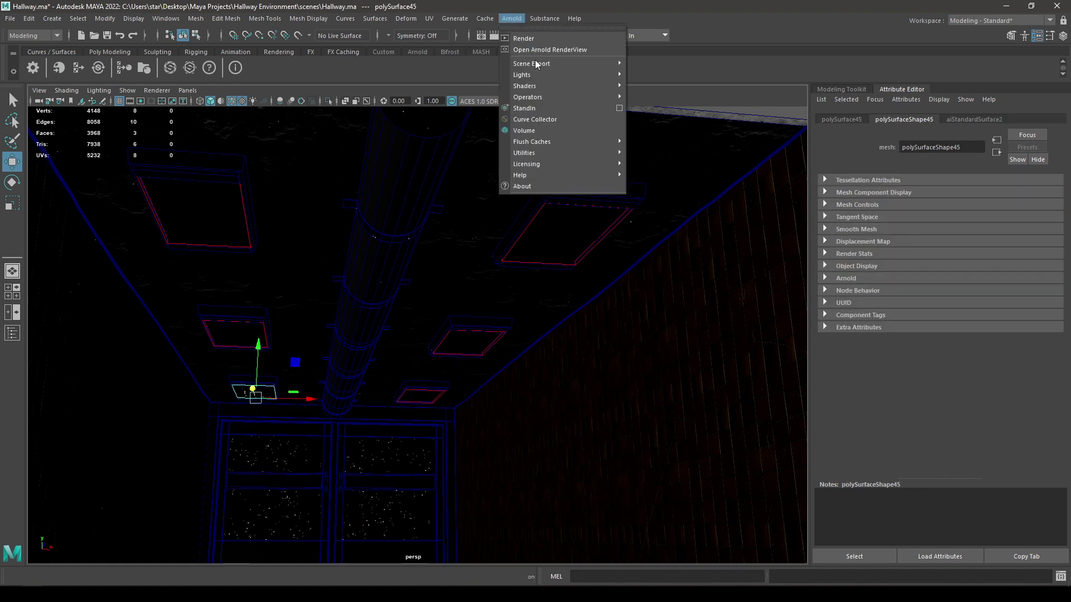
mouse_move(545, 77)
left_click(656, 97)
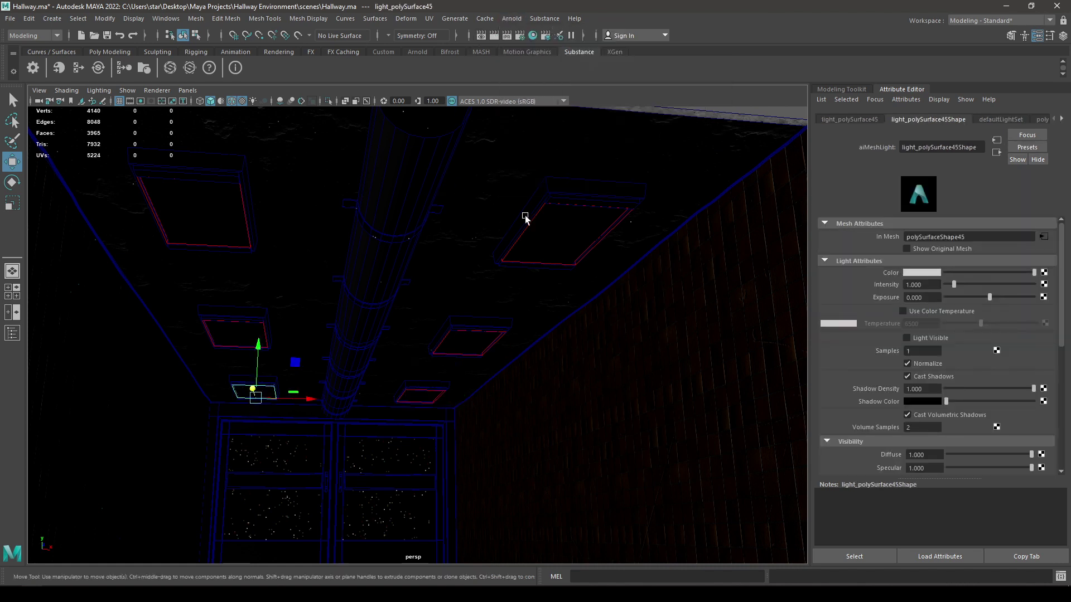
Open the Arnold RenderView and render the hallway through RenderCam.
left_click(222, 339)
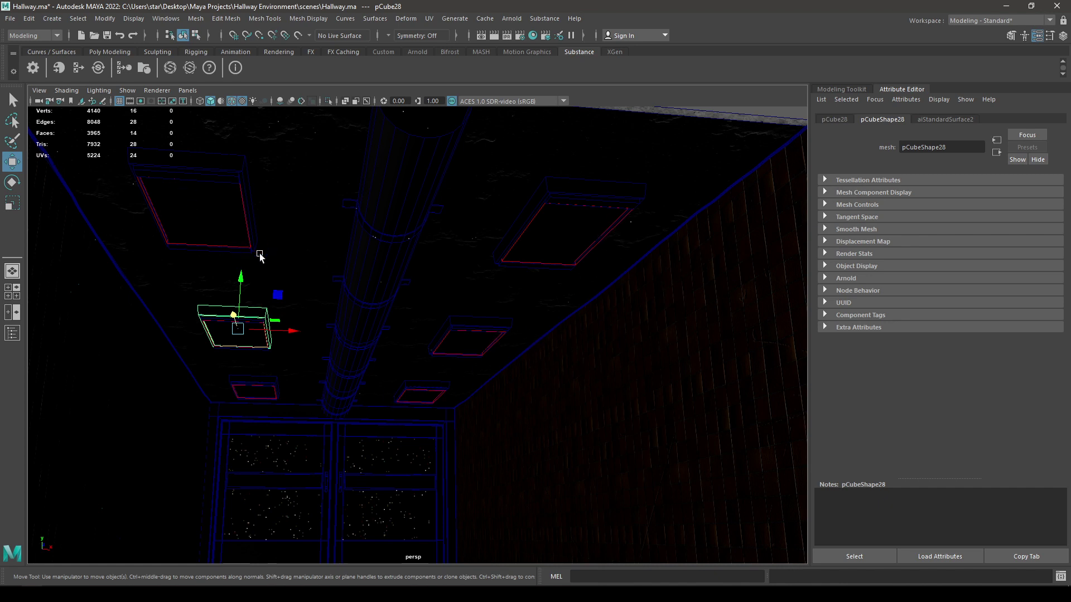
left_click(560, 241)
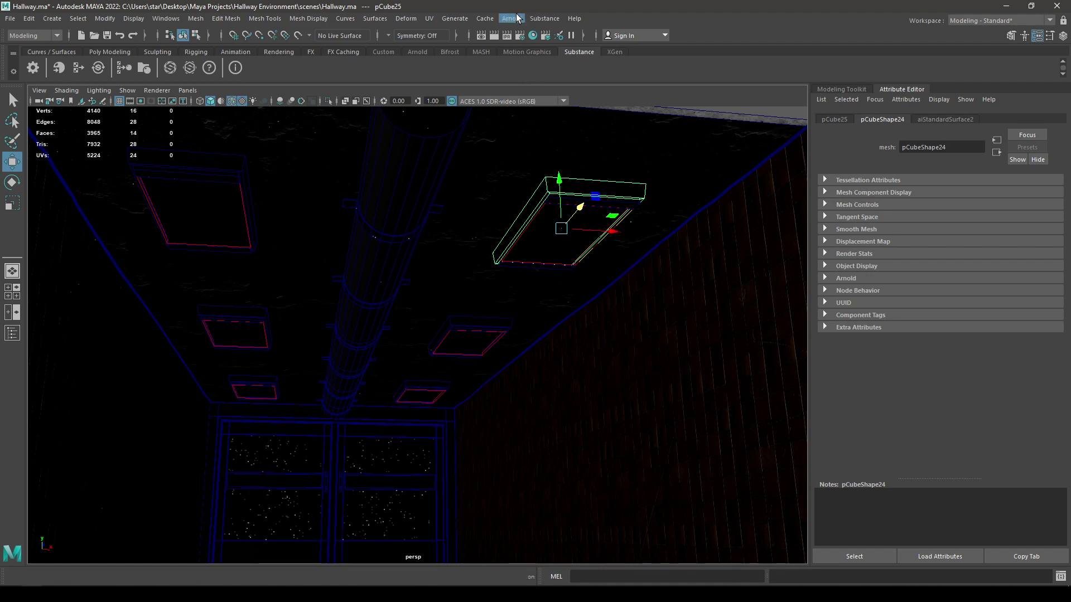
left_click(517, 18)
left_click(539, 38)
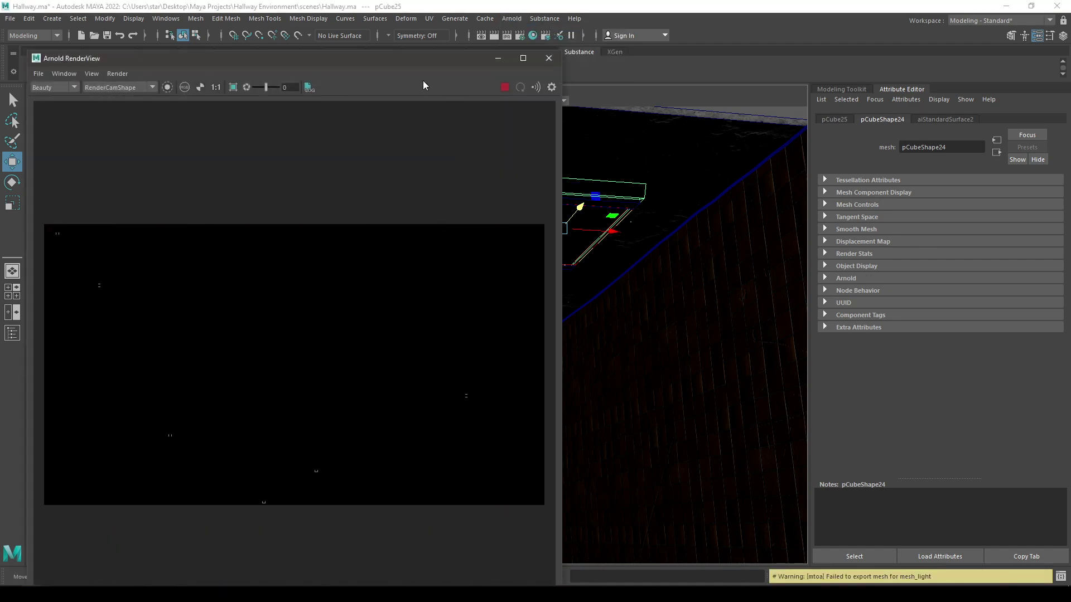
Shrink the render window and refit its image so that the ceiling lights remain accessible in the viewport.
left_click_drag(421, 61, 500, 37)
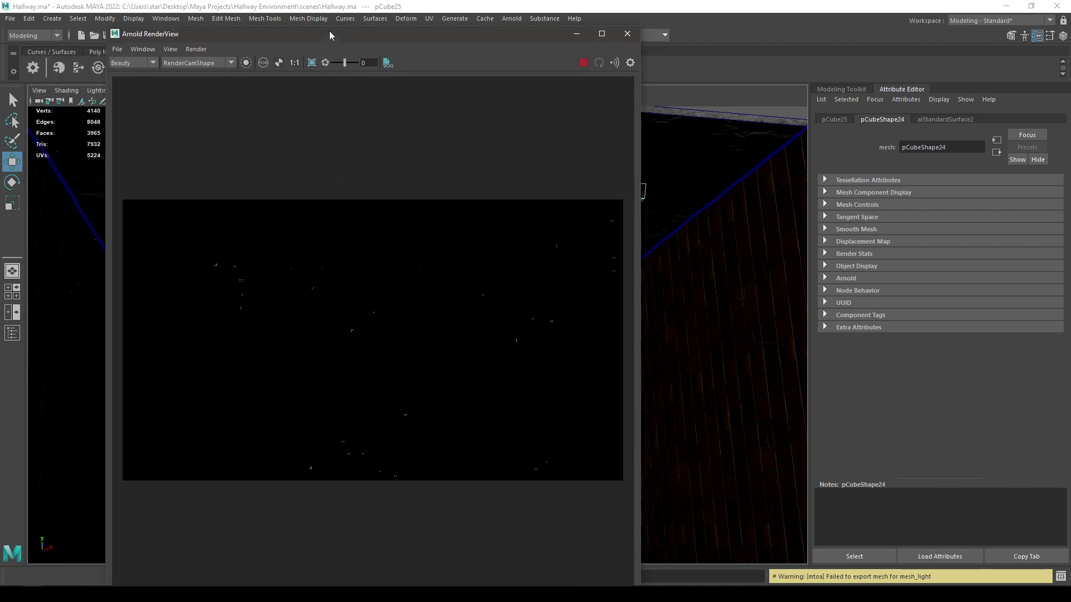
left_click_drag(331, 28, 299, 130)
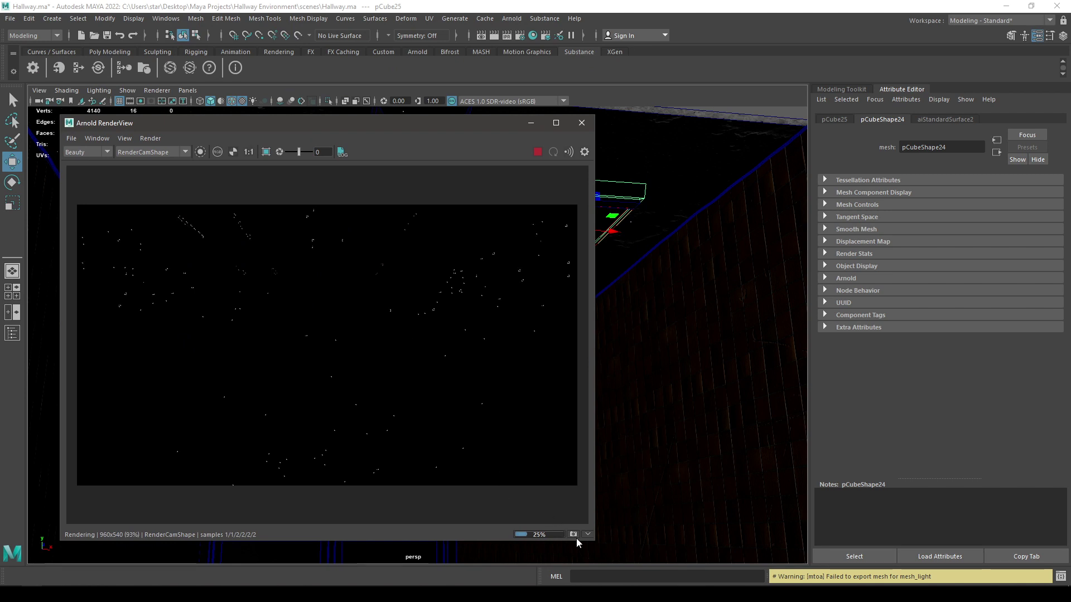
left_click_drag(596, 543, 425, 404)
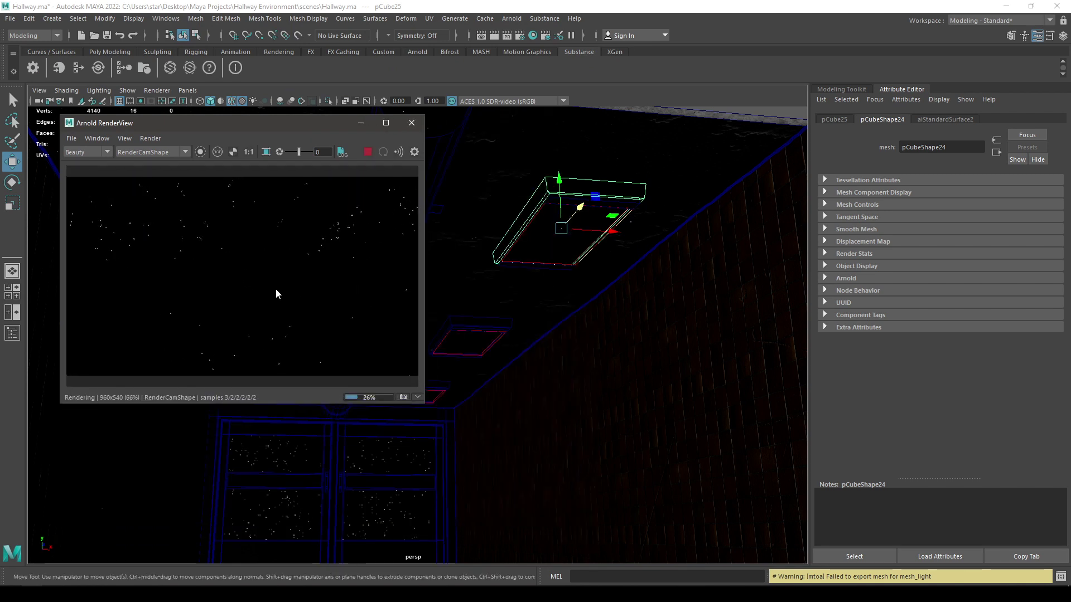
scroll(276, 289, "down", 1)
middle_click_drag(275, 289, 229, 271)
left_click_drag(426, 407, 341, 361)
middle_click_drag(215, 268, 249, 288)
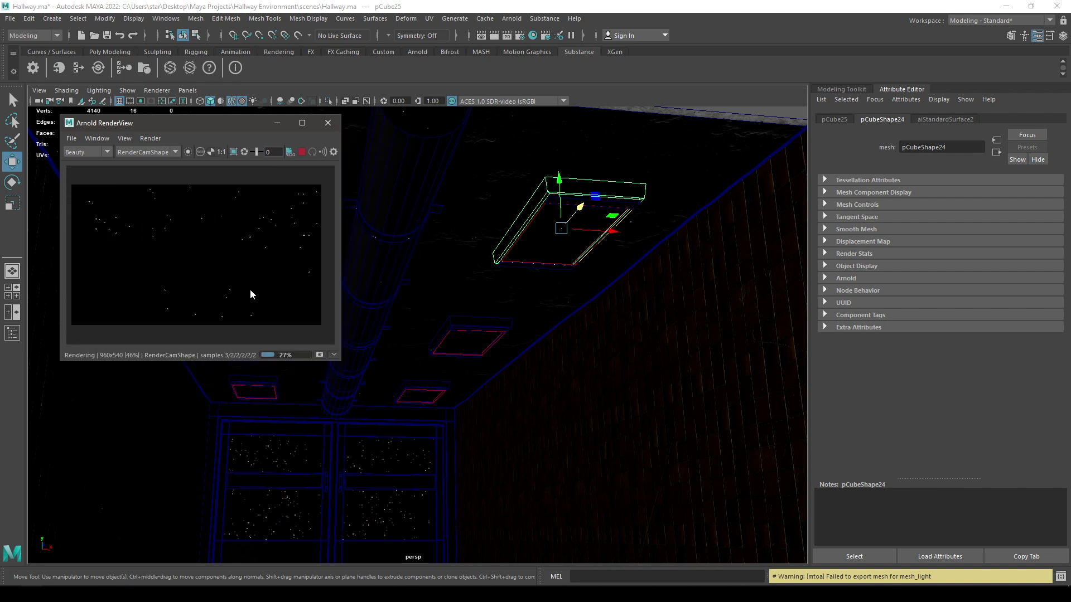
On the front mesh light right of the pipe, turn off Normalize, set Exposure to 4 and enable Light Visible.
left_click(521, 231)
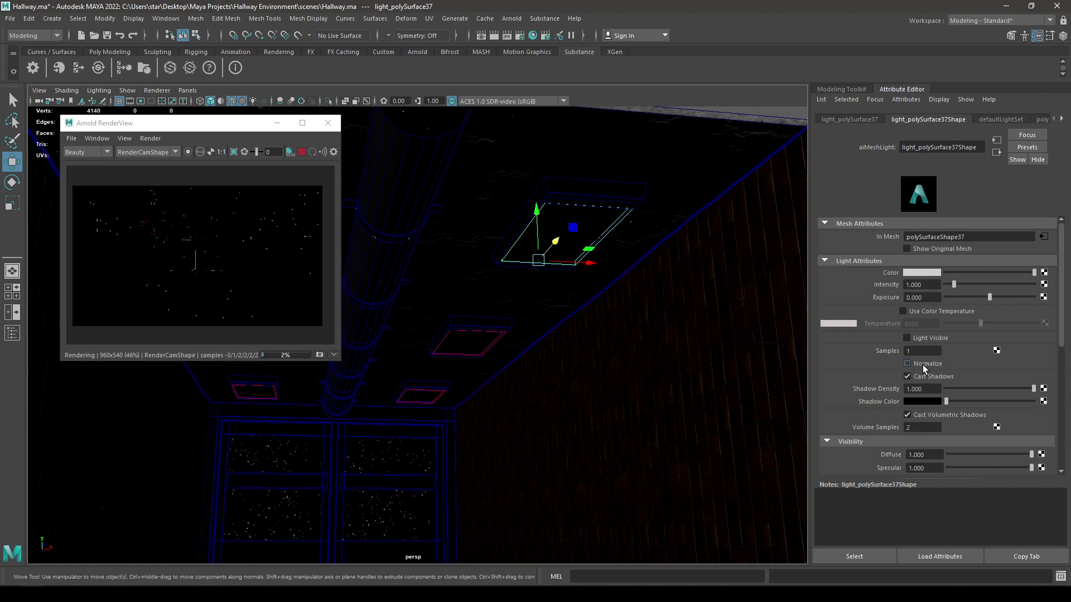
left_click(925, 296)
key("Return")
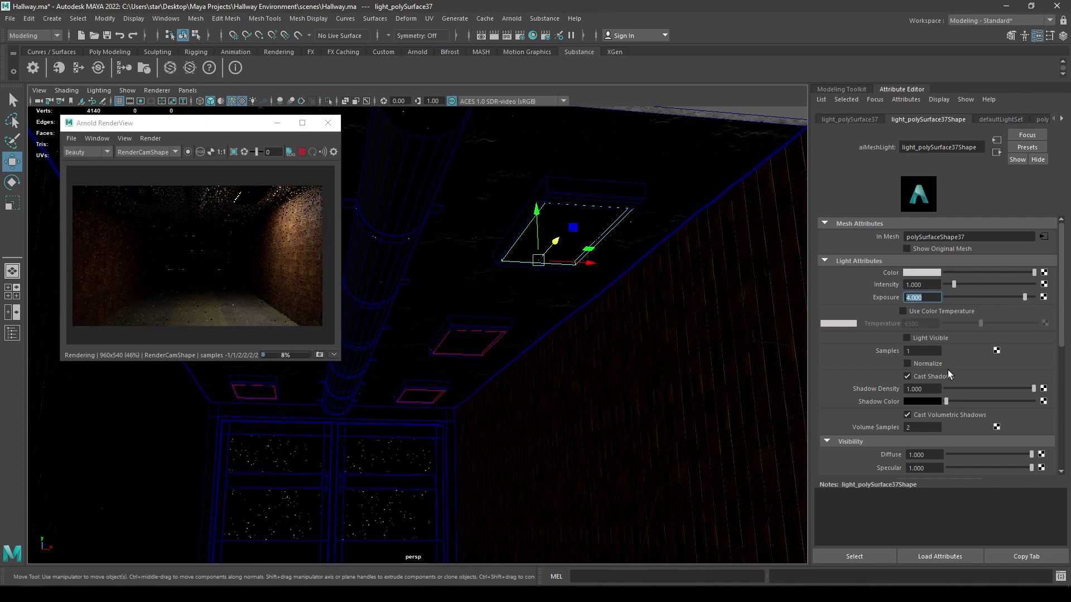
left_click(926, 339)
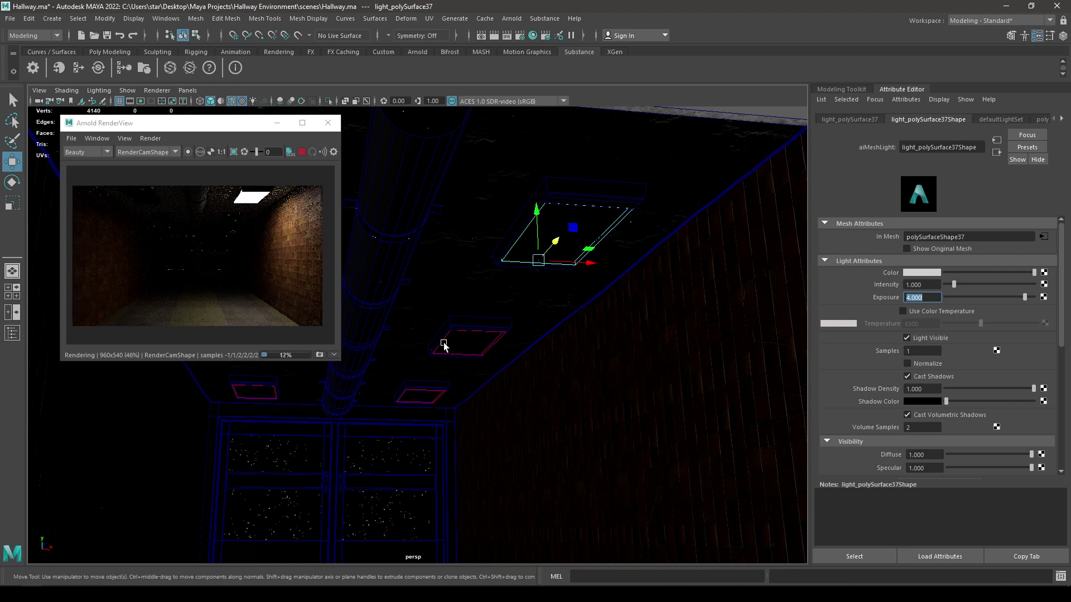
On the middle mesh light right of the pipe, turn off Normalize, enable Light Visible and set Exposure to 4.
left_click(423, 350)
left_click(916, 366)
left_click(922, 338)
left_click(924, 298)
type("4")
key("Return")
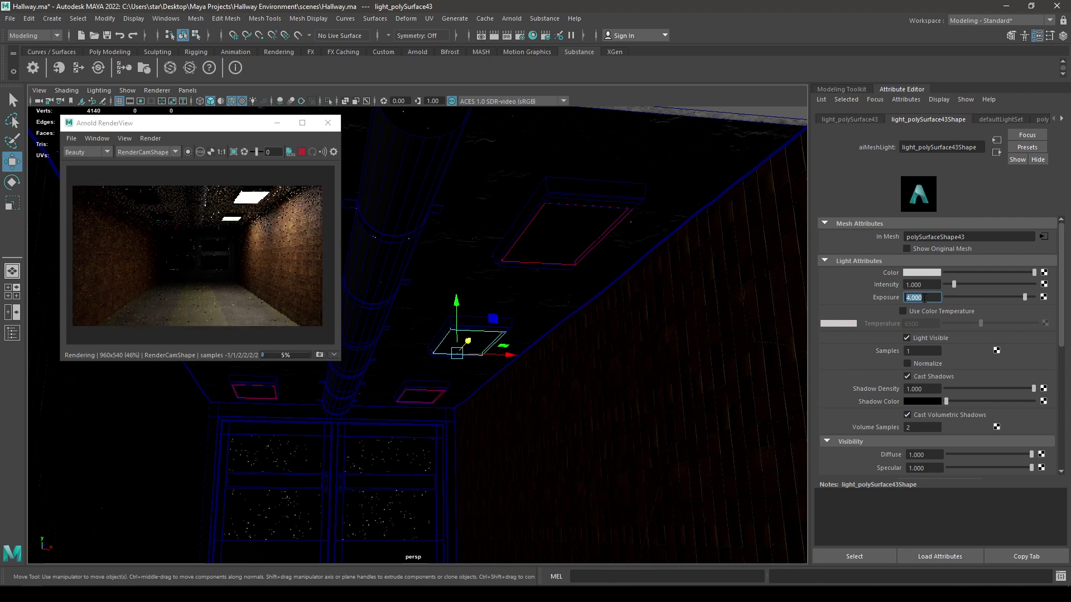
On the mesh light nearest the doors, right of the pipe, enable Light Visible, turn off Normalize and set Exposure to 4.
left_click_drag(243, 122, 240, 112)
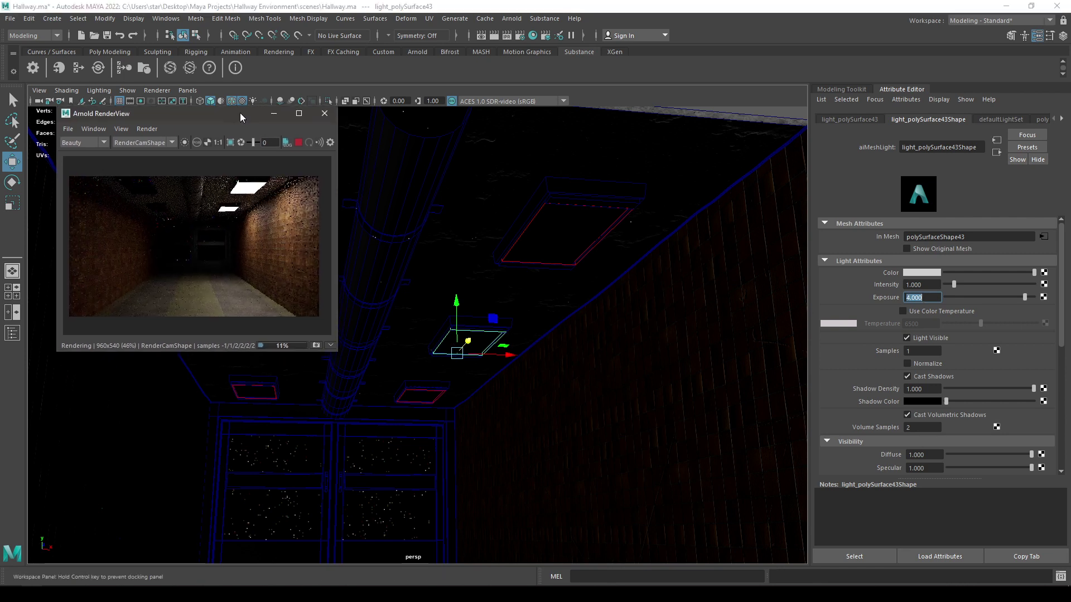
left_click(433, 393)
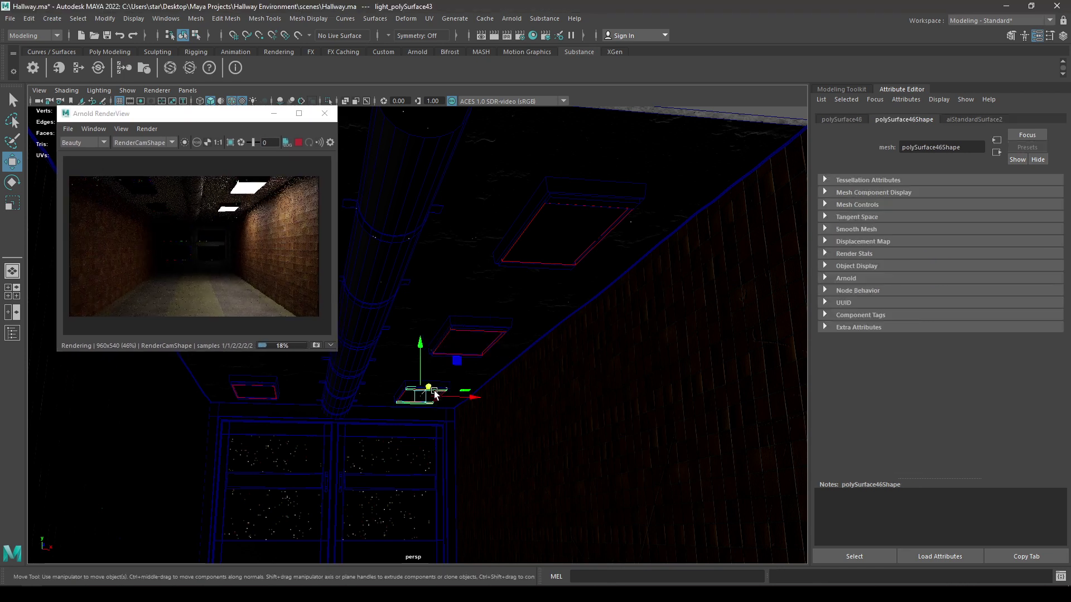
left_click(404, 400)
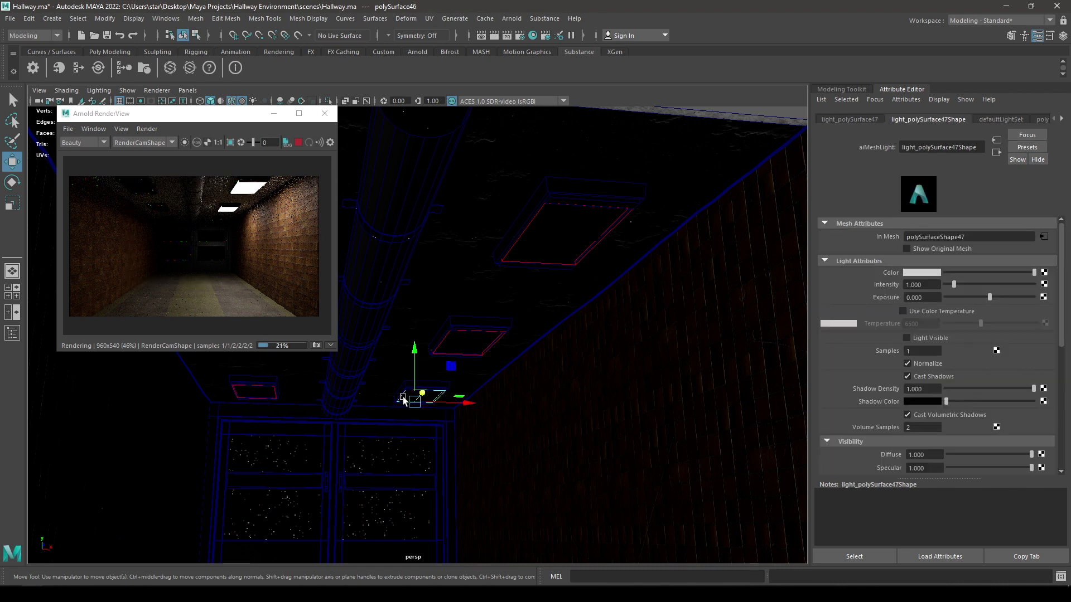
left_click(922, 339)
left_click(926, 363)
left_click(924, 298)
type("4")
key("Return")
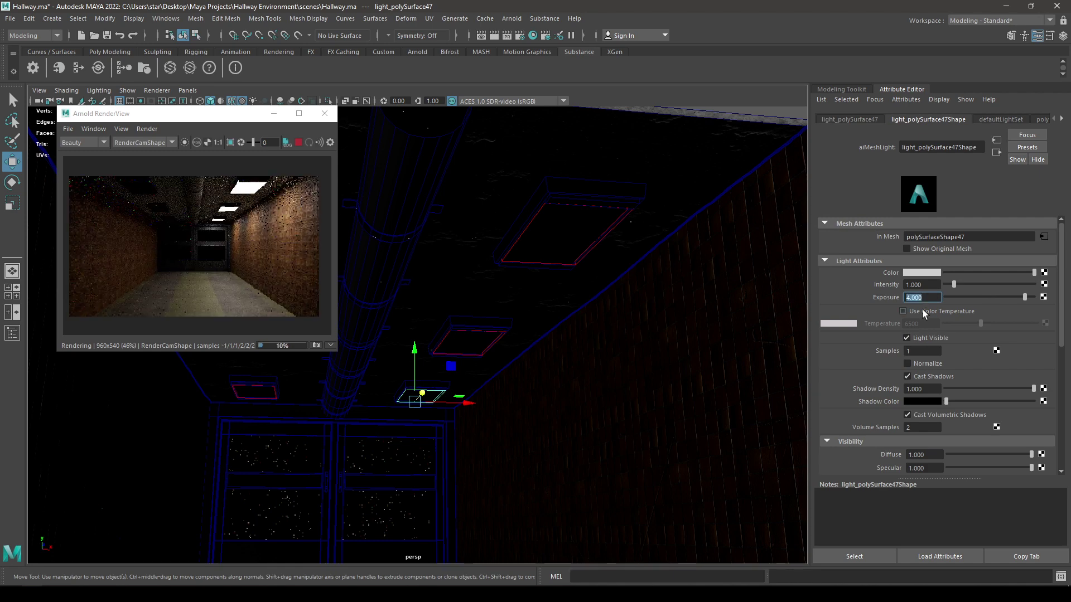
On the mesh light nearest the doors, left of the pipe, turn off Normalize, enable Light Visible and set Exposure to 4.
left_click(277, 391)
left_click(908, 364)
left_click(909, 339)
double_click(922, 298)
type("4")
key("Return")
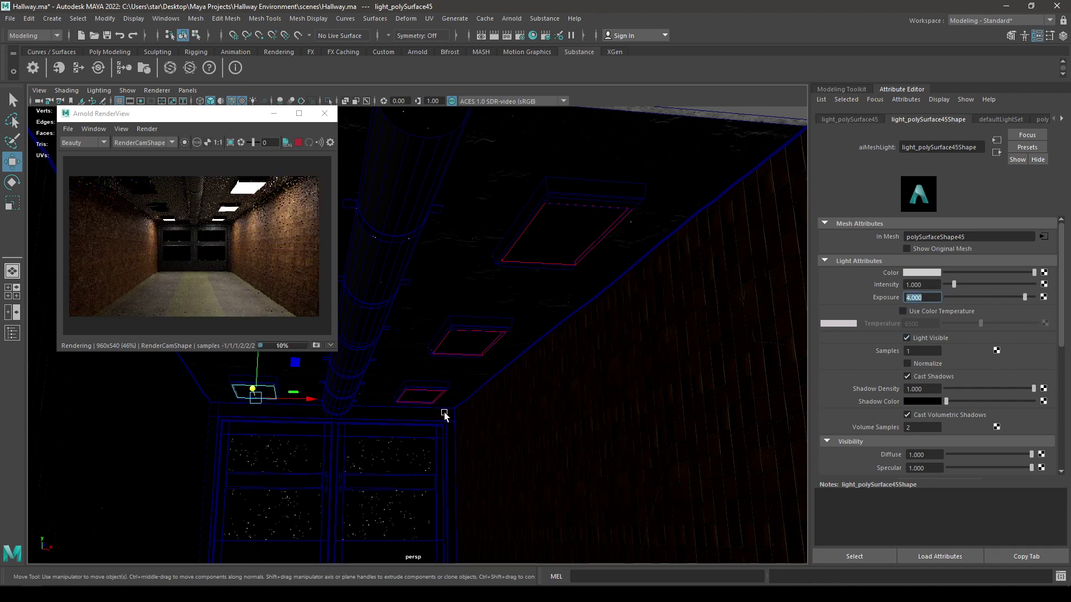
On the middle mesh light left of the pipe, turn off Normalize, enable Light Visible and set Exposure to 4.
left_click_drag(232, 118, 616, 125)
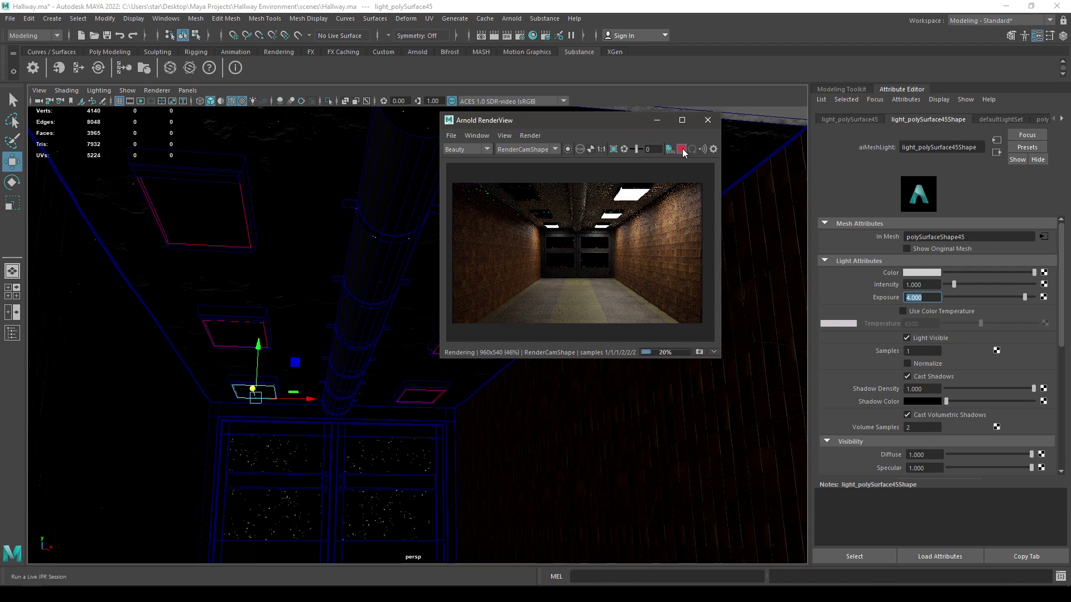
left_click(248, 327)
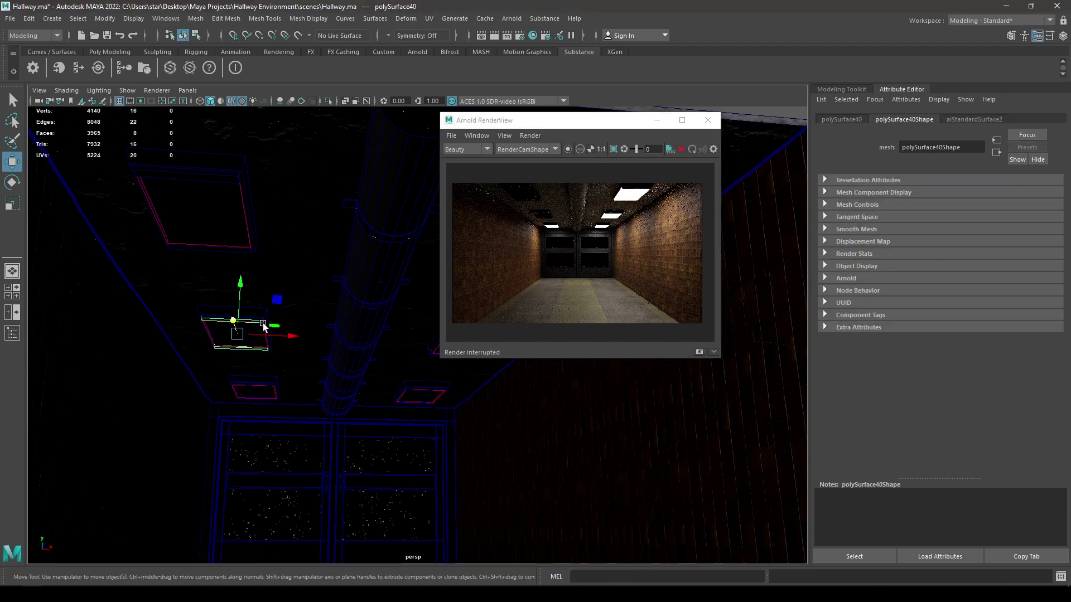
left_click(266, 345)
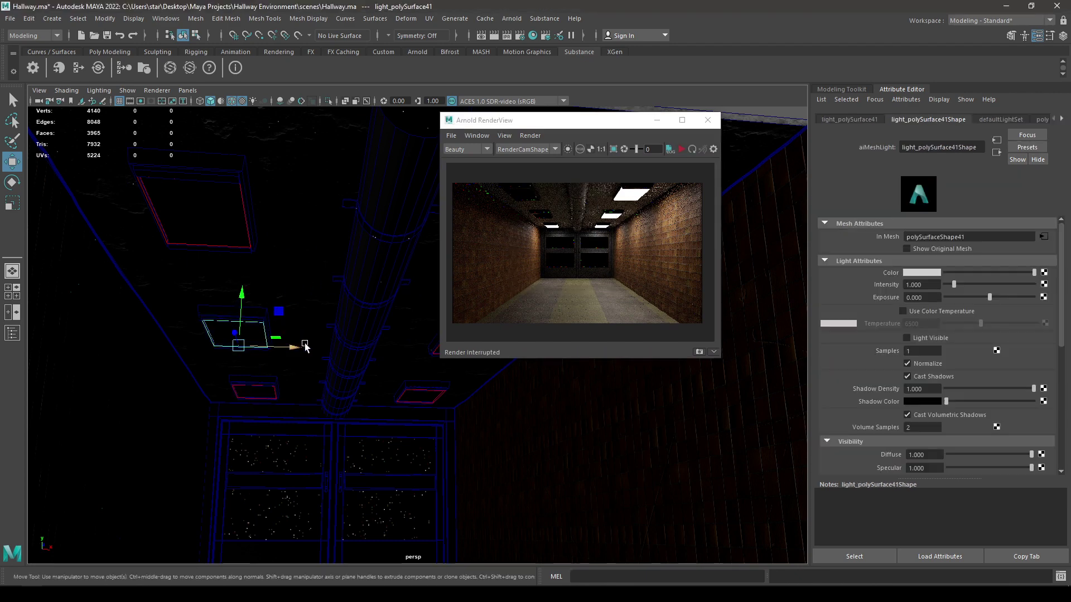
left_click(907, 364)
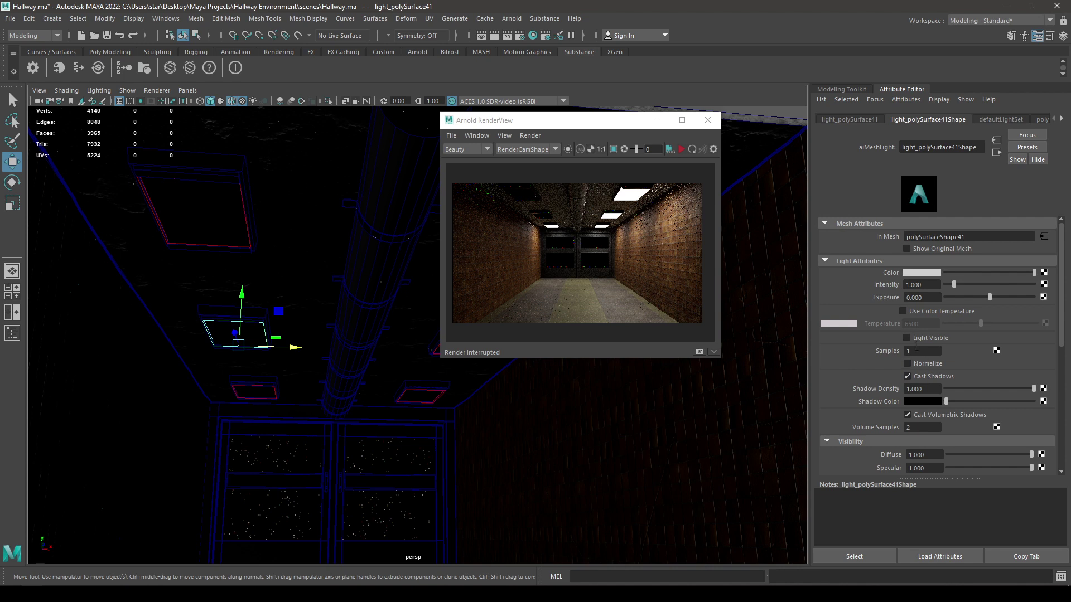
left_click(921, 297)
On the front mesh light left of the pipe, set Exposure to 4, enable Light Visible and turn off Normalize.
left_click(167, 241)
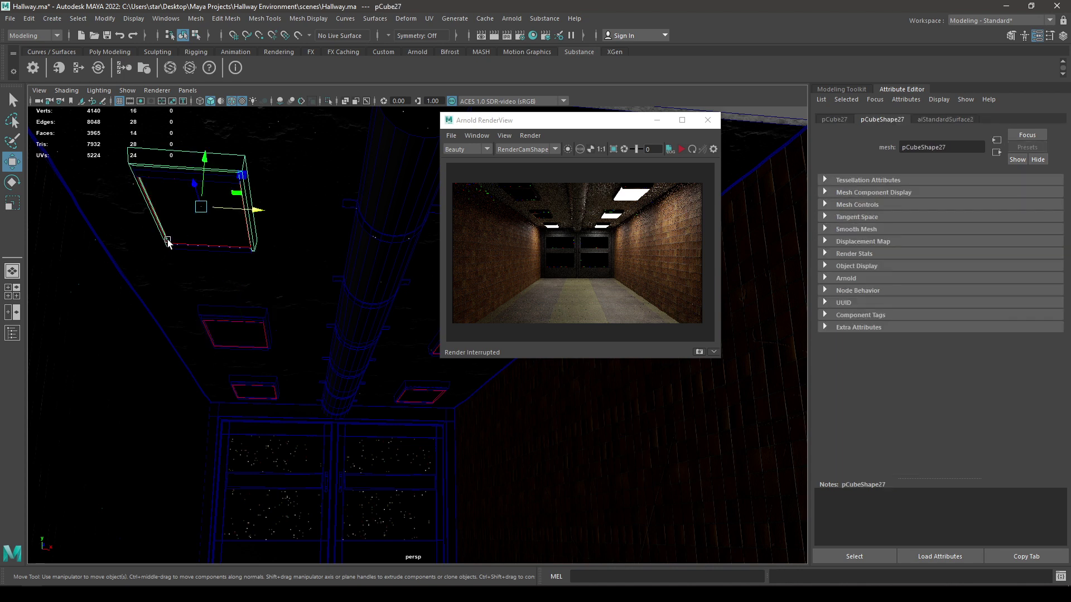
left_click(167, 243)
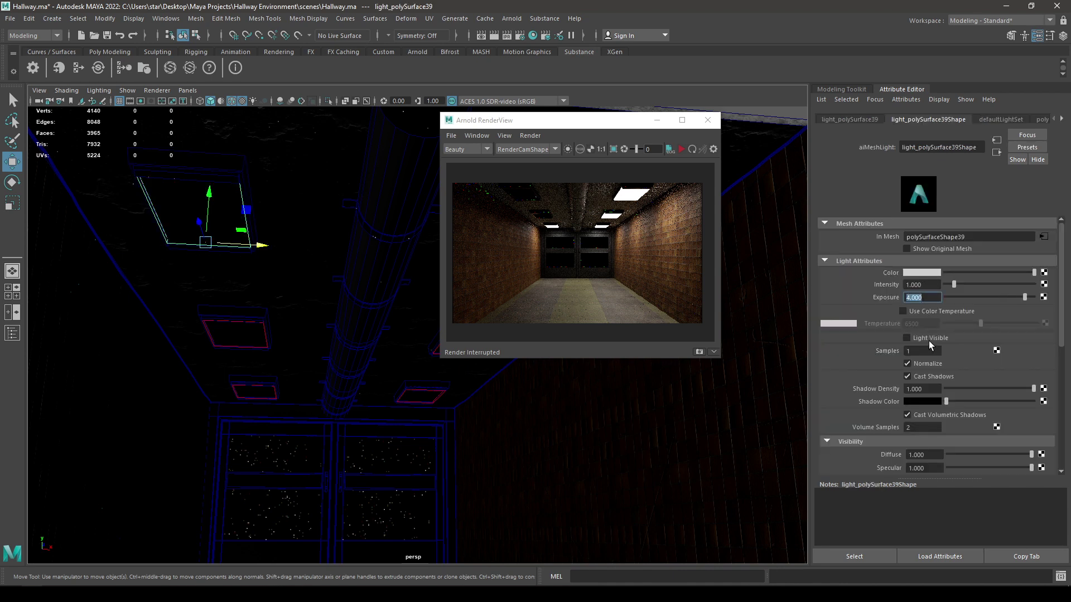
Render the hallway in the Arnold RenderView, inspect all six ceiling lights, and close the render window.
left_click(680, 148)
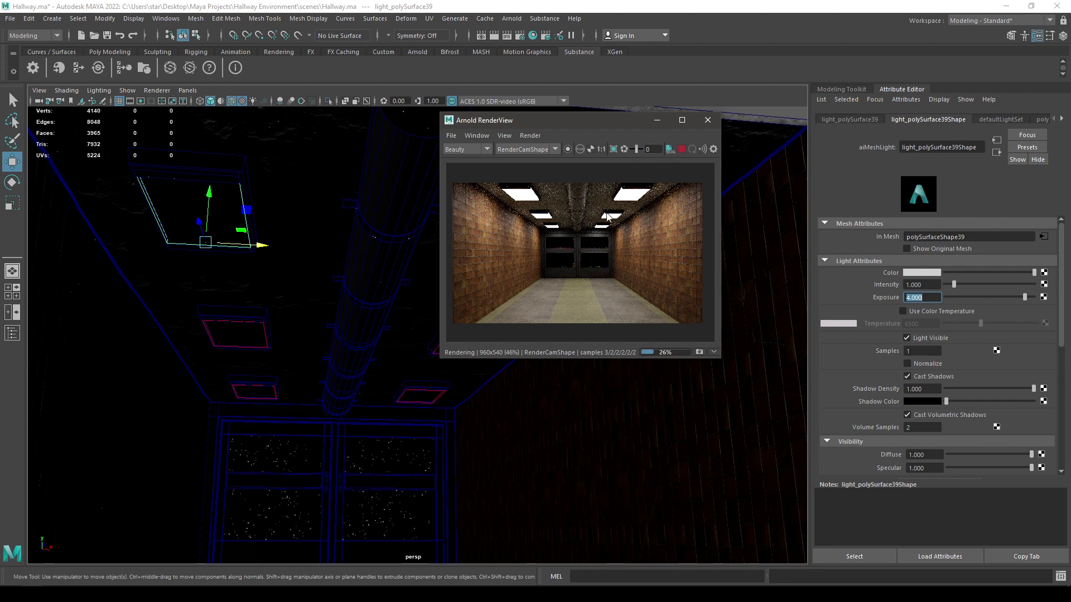
scroll(608, 217, "up", 2)
scroll(608, 217, "down", 2)
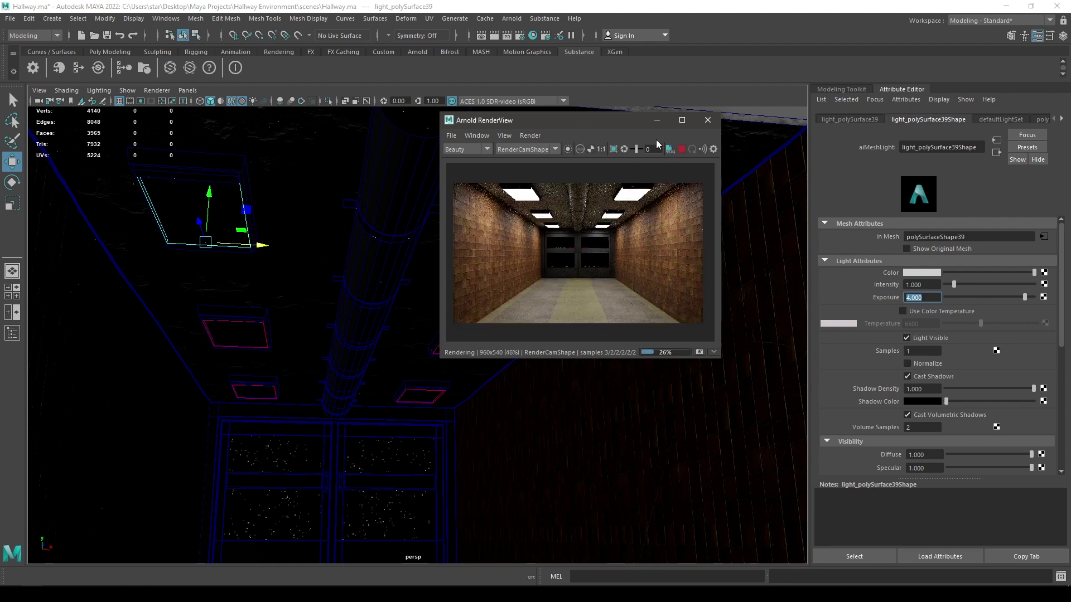
left_click(682, 148)
left_click(706, 120)
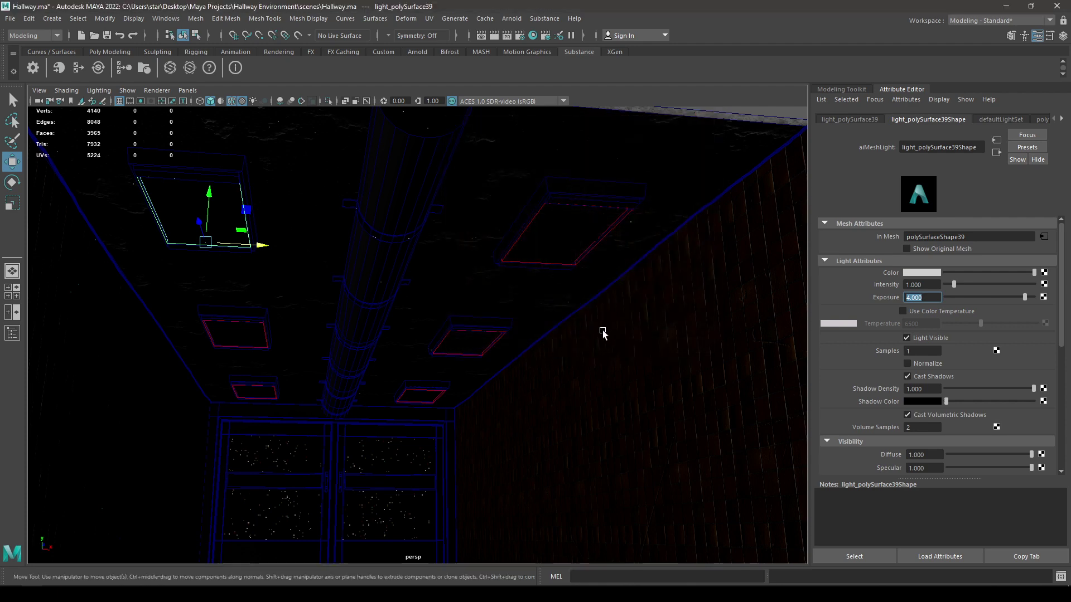
Create an Arnold area light in the hallway scene.
right_click_drag(602, 333, 550, 242, "alt")
left_click_drag(549, 241, 488, 411, "alt")
right_click_drag(488, 411, 486, 271, "alt")
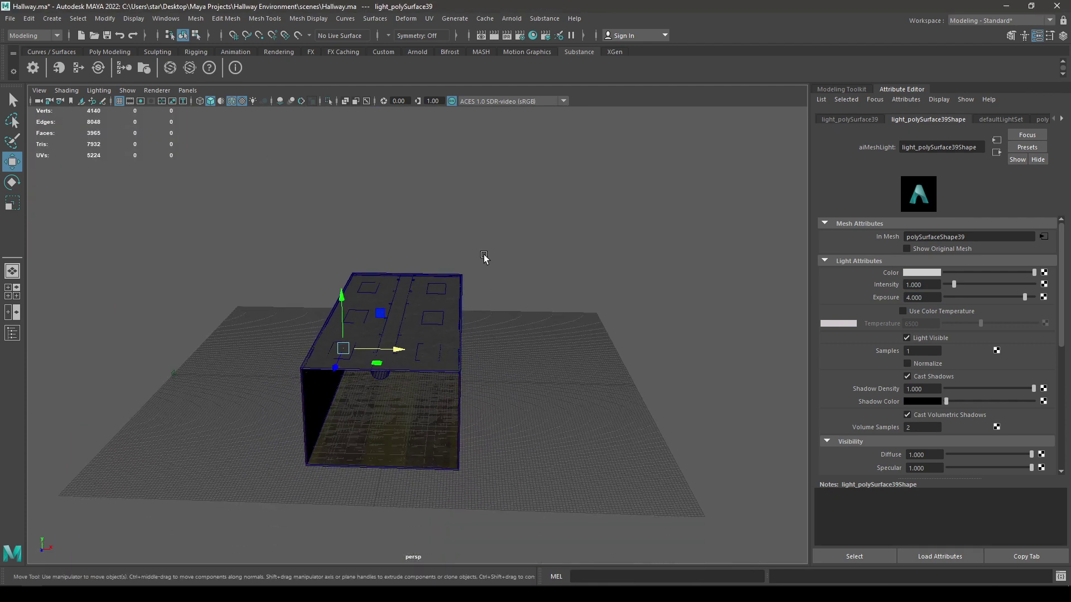
left_click_drag(487, 270, 536, 303, "alt")
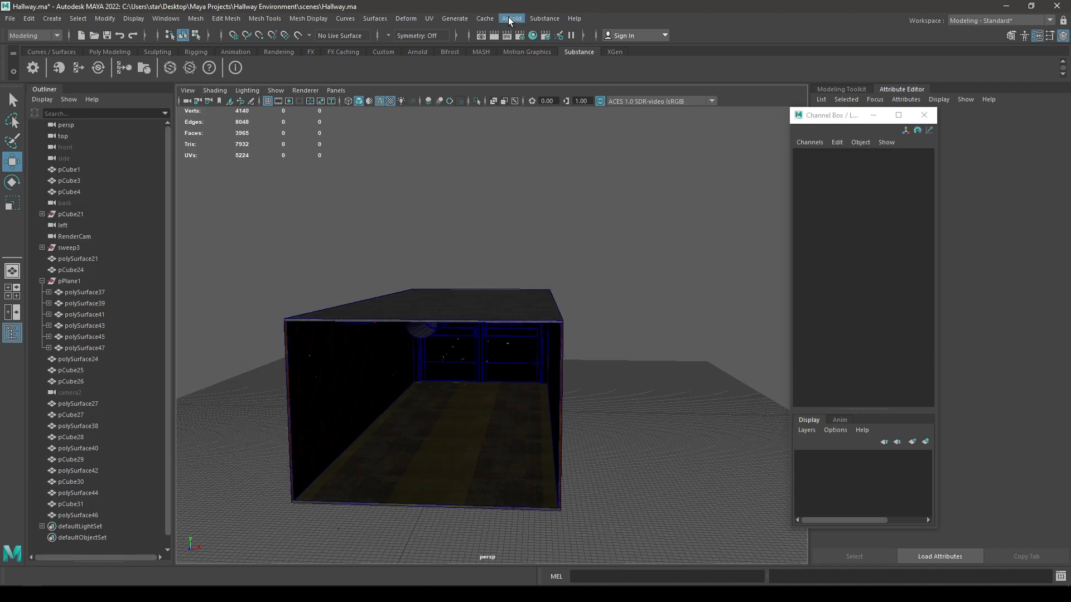
left_click(510, 18)
mouse_move(552, 74)
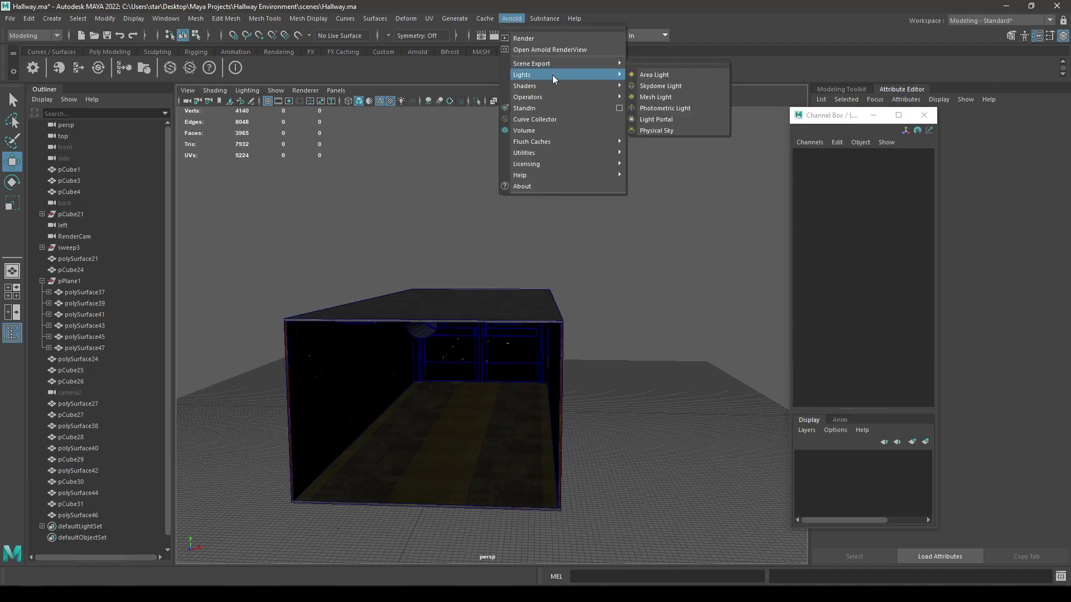
left_click(656, 75)
scroll(558, 379, "down", 3)
Scale the area light to about 260 by 177 and position it to cover the hallway's open front end, at about Y 177 and Z 775.
key("r")
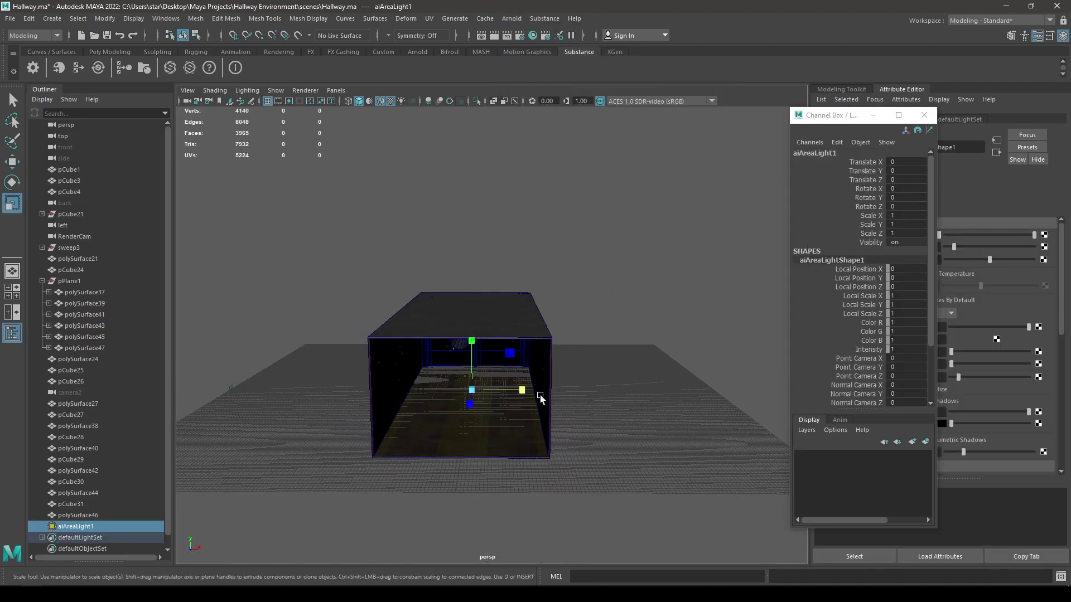
left_click_drag(478, 398, 583, 419)
key("w")
left_click_drag(477, 415, 449, 478)
key("r")
left_click_drag(456, 427, 461, 344)
key("w")
key("r")
key("w")
key("r")
key("w")
left_click_drag(456, 414, 455, 417)
Render the hallway with the new area light and turn off the light's Normalize option.
left_click(511, 19)
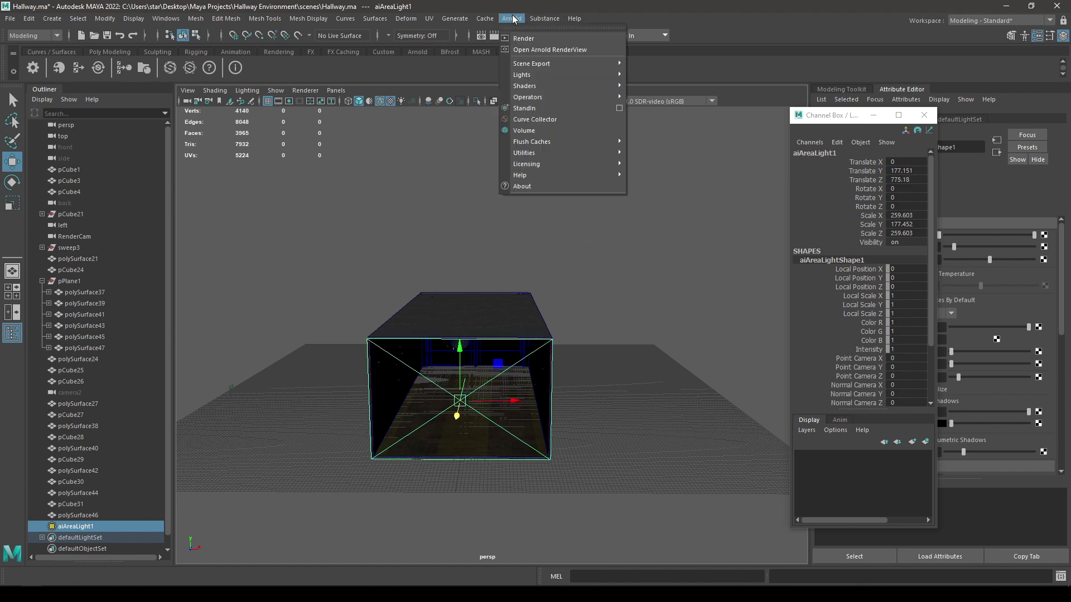
left_click(524, 43)
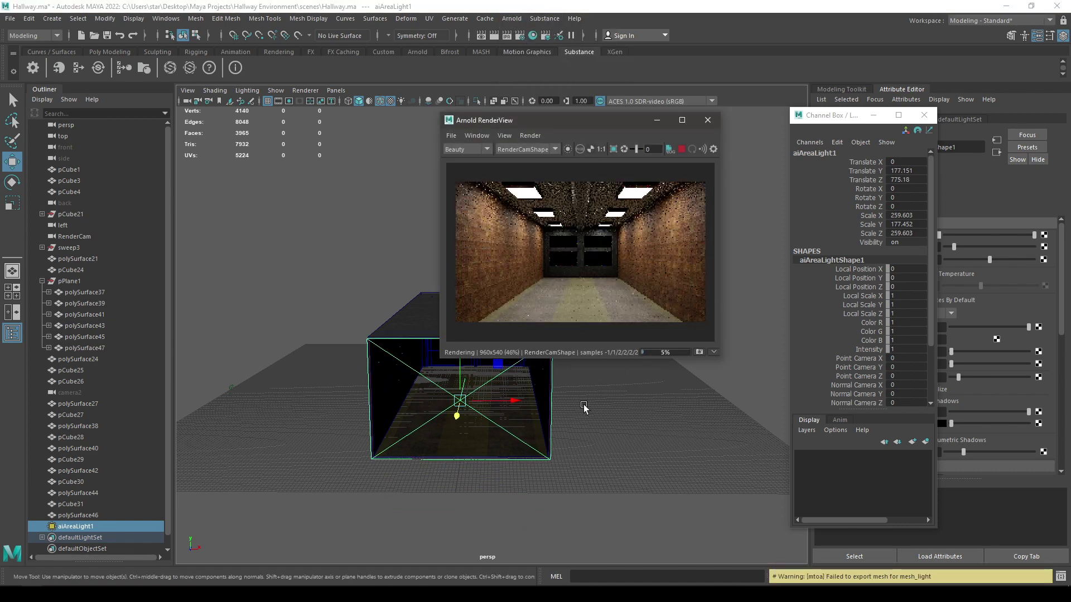
left_click(924, 115)
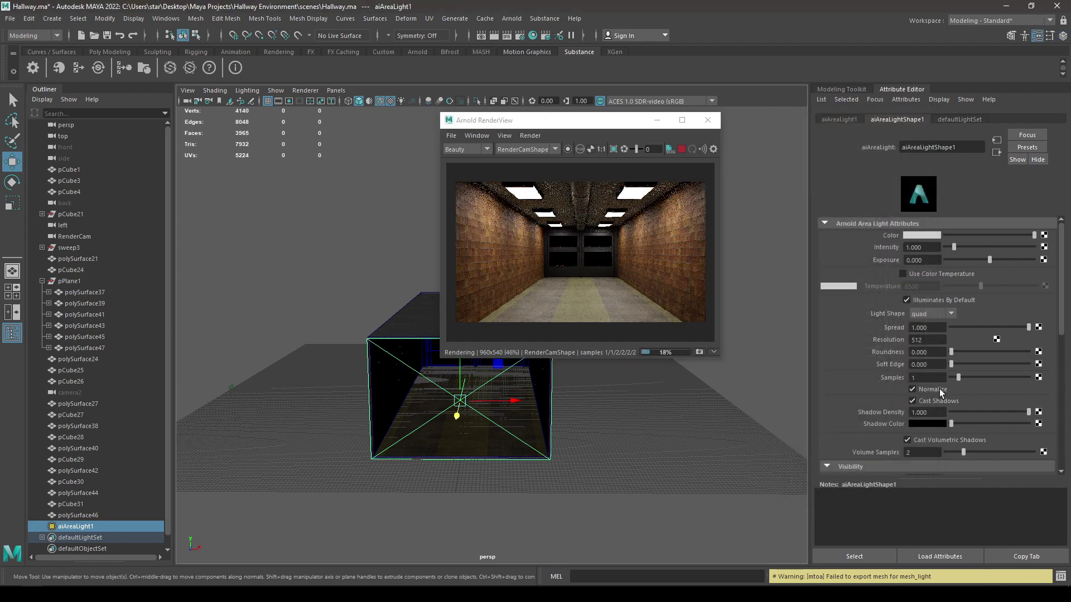
left_click(920, 392)
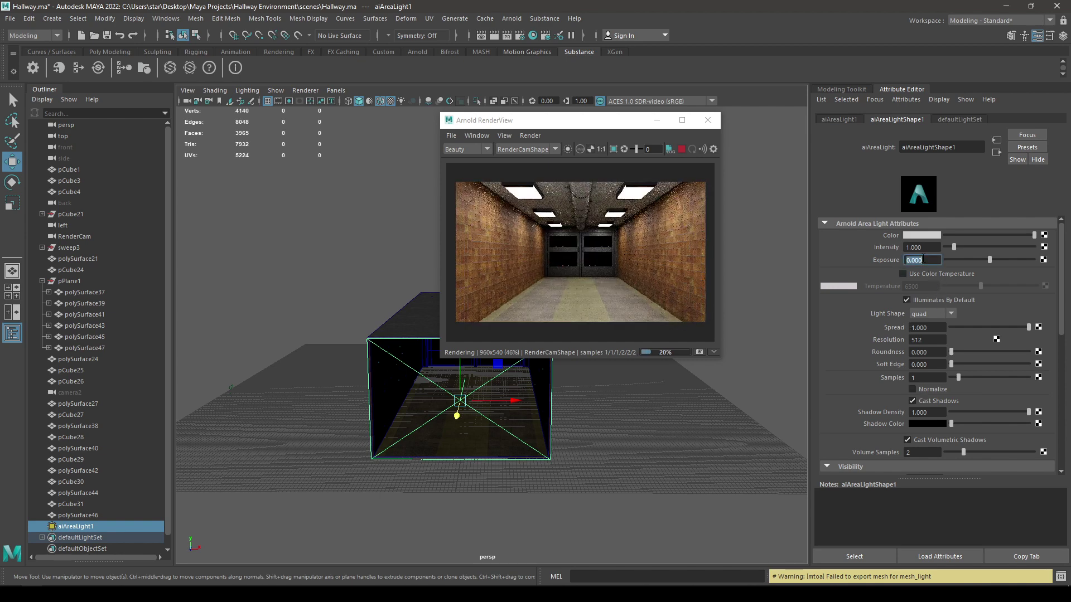
Try Exposure 2 and 1 on the area light and settle on 1.5.
left_click(924, 258)
type("2")
key("Return")
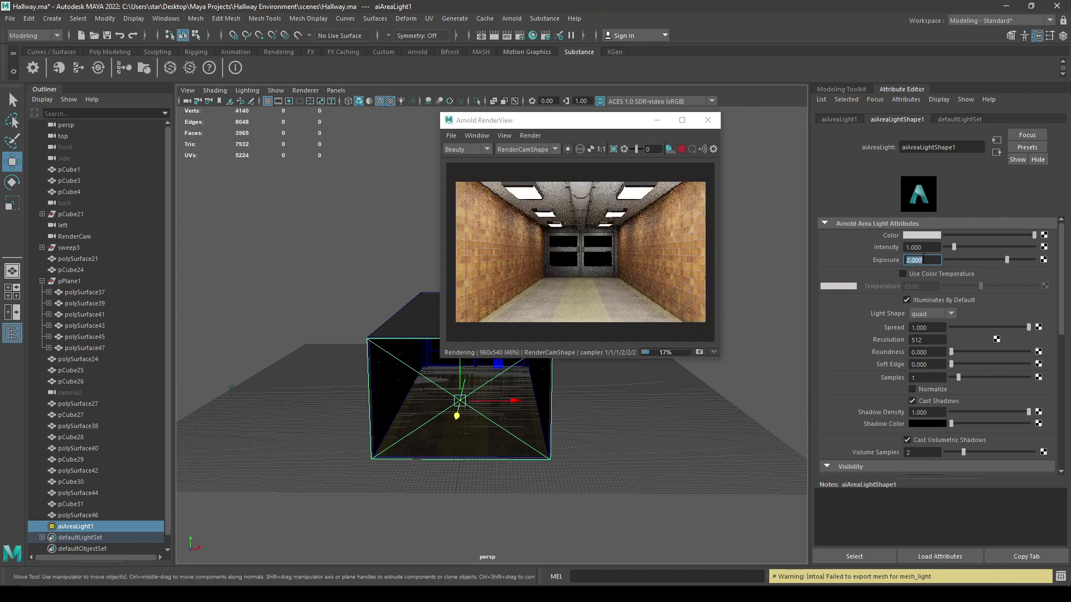
type("1")
key("Return")
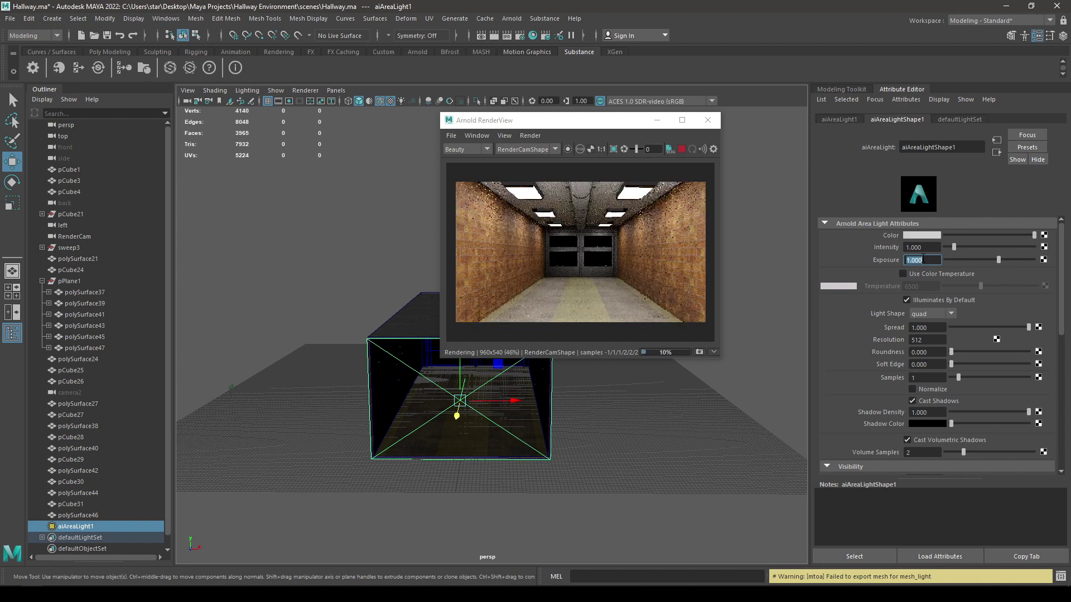
type("1.5")
key("Return")
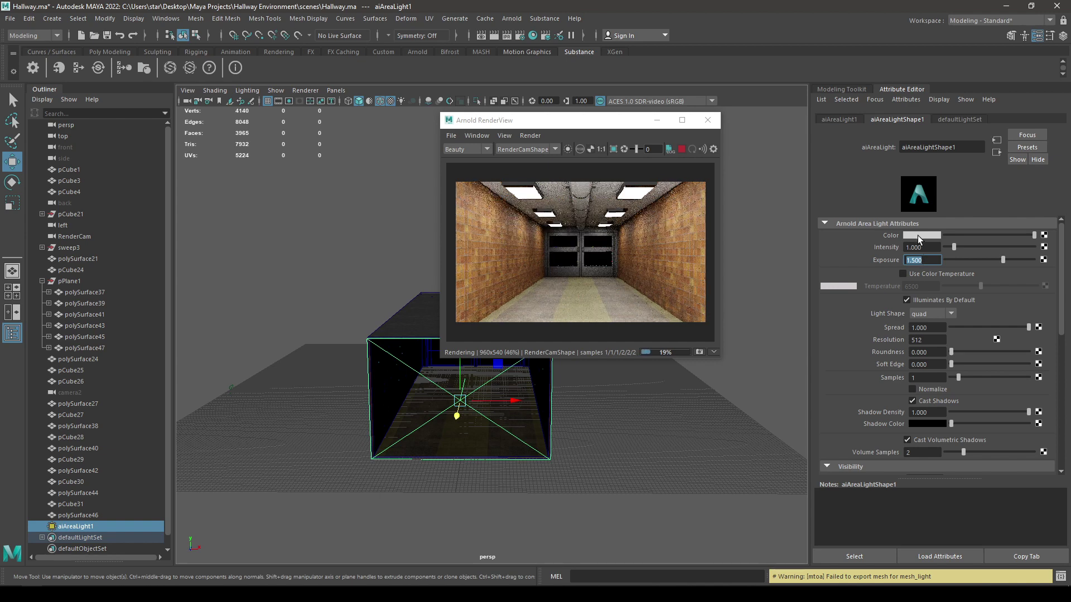
Give the area light's Color a pale, warm orange tint and close the render window.
left_click(918, 236)
left_click(997, 255)
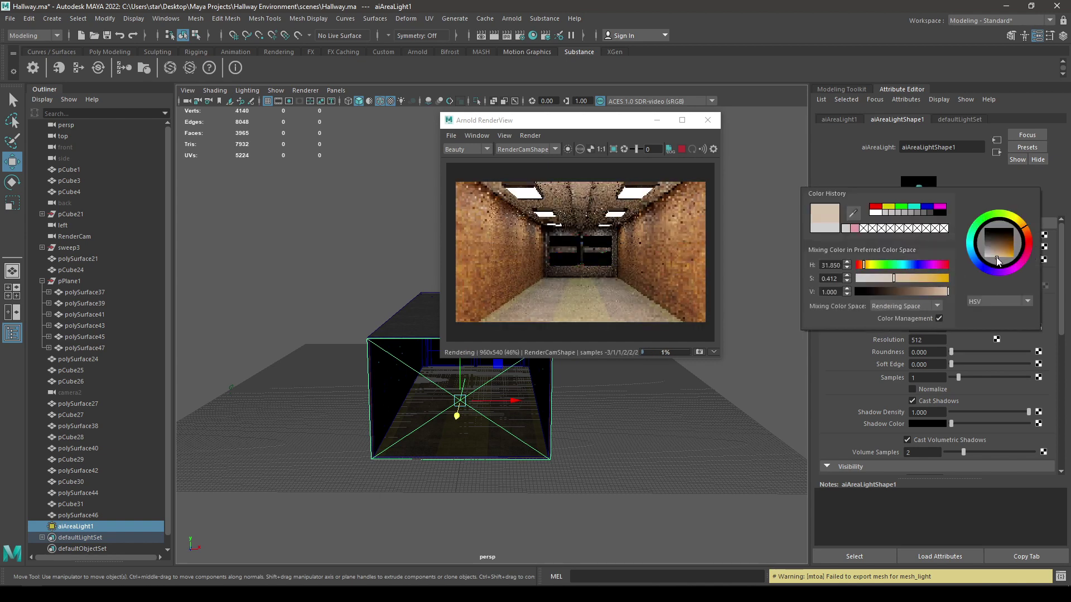
left_click_drag(995, 257, 989, 258)
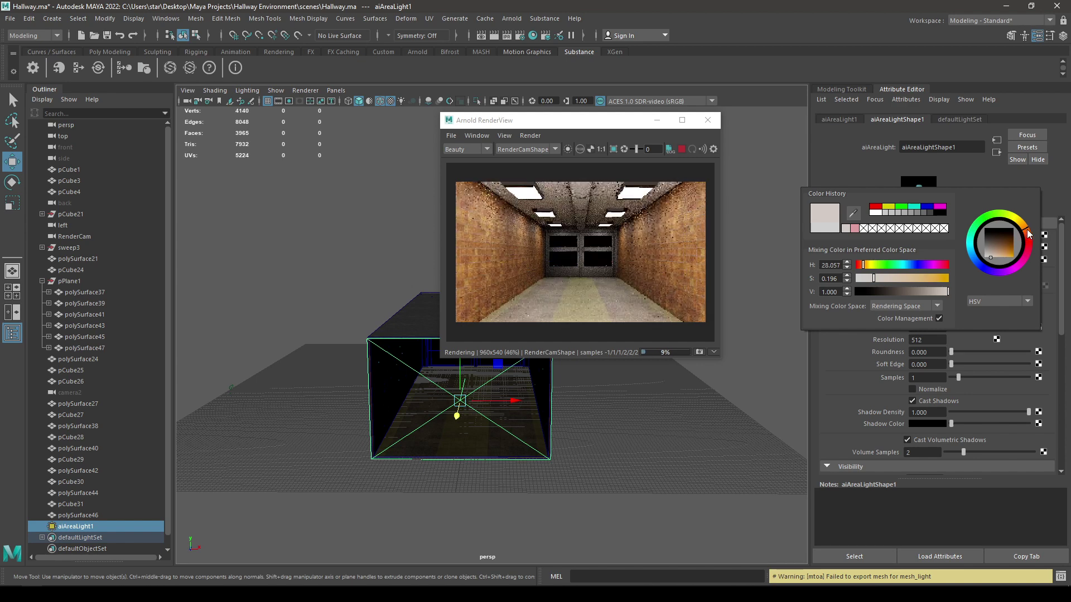
left_click_drag(1026, 234, 1024, 237)
left_click(926, 278)
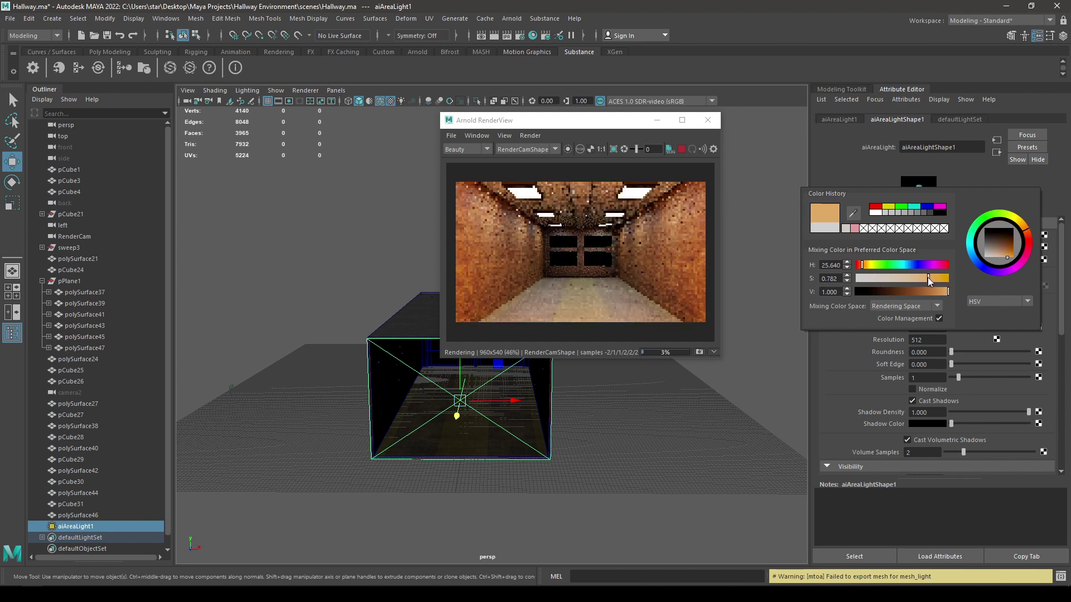
left_click(1026, 232)
left_click_drag(908, 277, 883, 283)
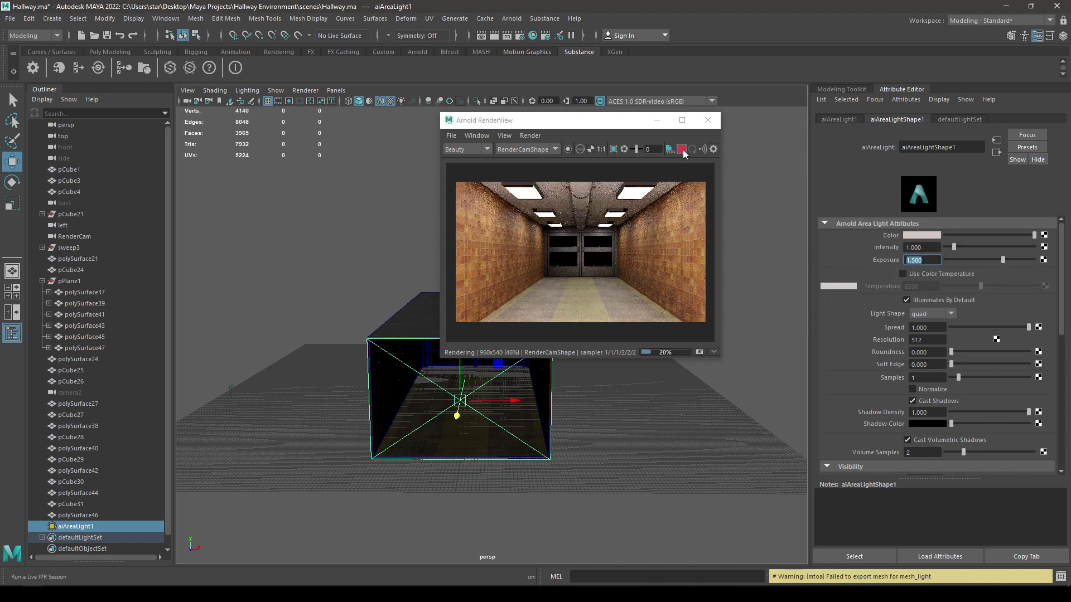
left_click(708, 120)
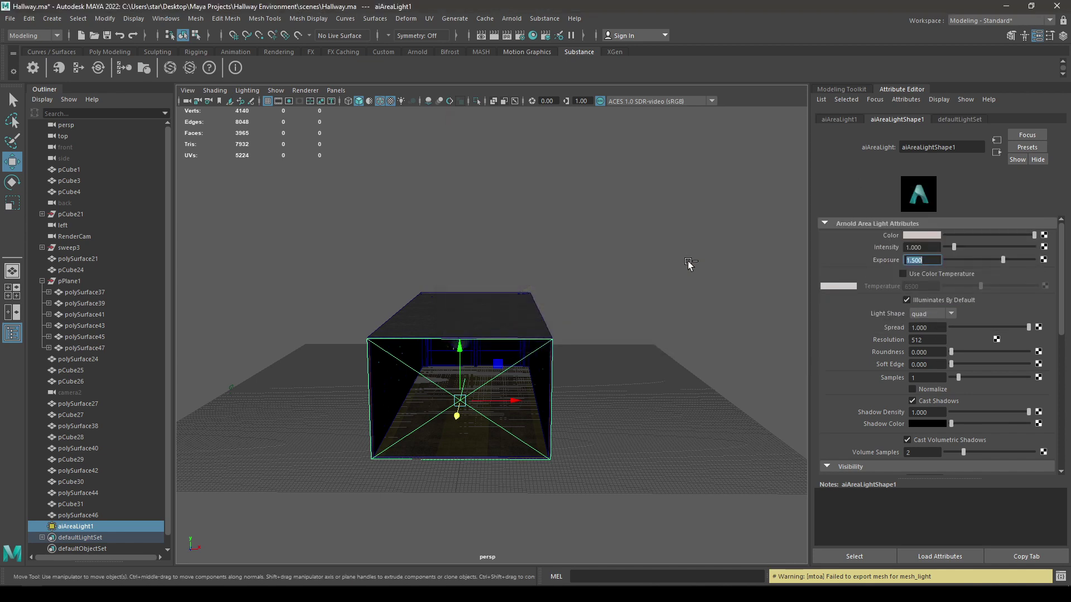
left_click(654, 335)
left_click_drag(650, 354, 628, 390, "alt")
scroll(601, 456, "up", 4)
left_click_drag(246, 262, 634, 445)
left_click(628, 389)
scroll(633, 446, "down", 4)
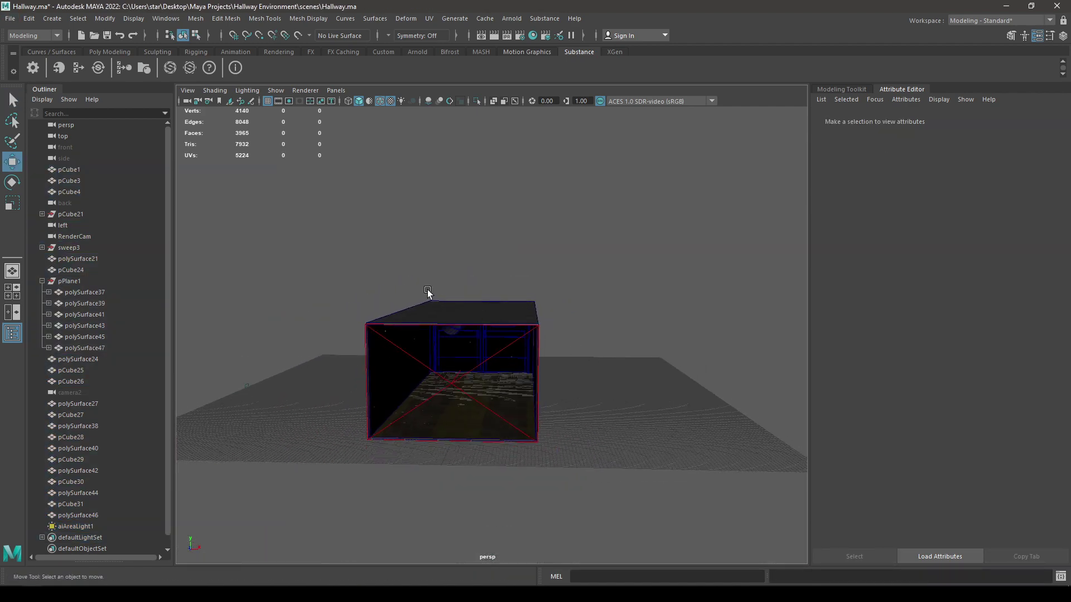
Select the whole hallway without the area light at its open end and duplicate it.
left_click_drag(349, 263, 527, 404)
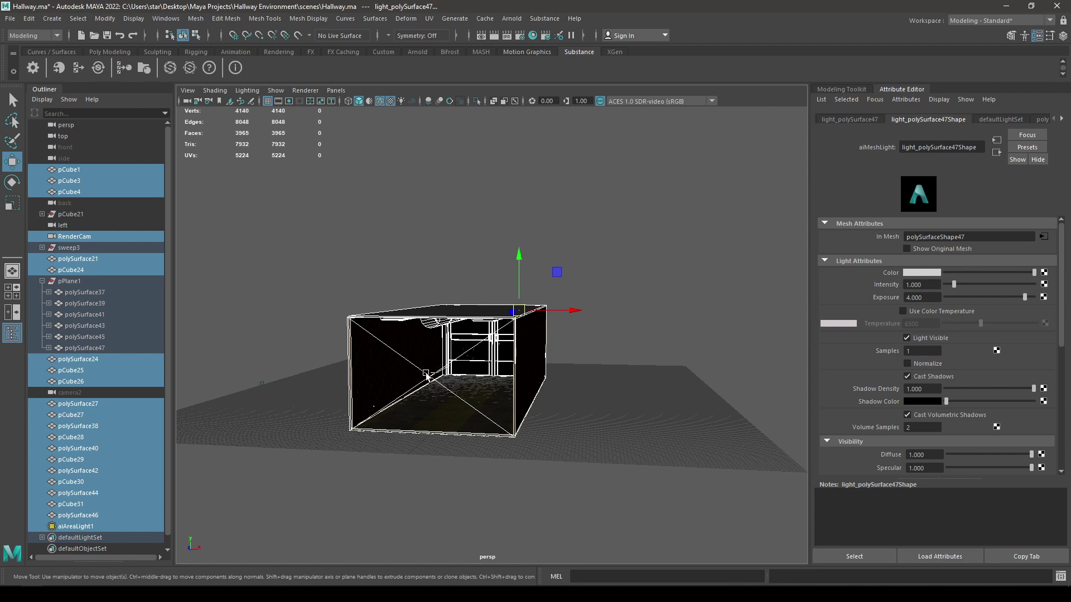
left_click(427, 377, "ctrl")
left_click_drag(419, 430, 386, 467, "alt")
left_click(374, 462, "ctrl")
left_click_drag(502, 462, 392, 456, "alt")
right_click_drag(393, 456, 428, 215, "alt")
left_click_drag(428, 215, 610, 383, "alt")
right_click_drag(610, 383, 619, 562, "alt")
key("ctrl+d")
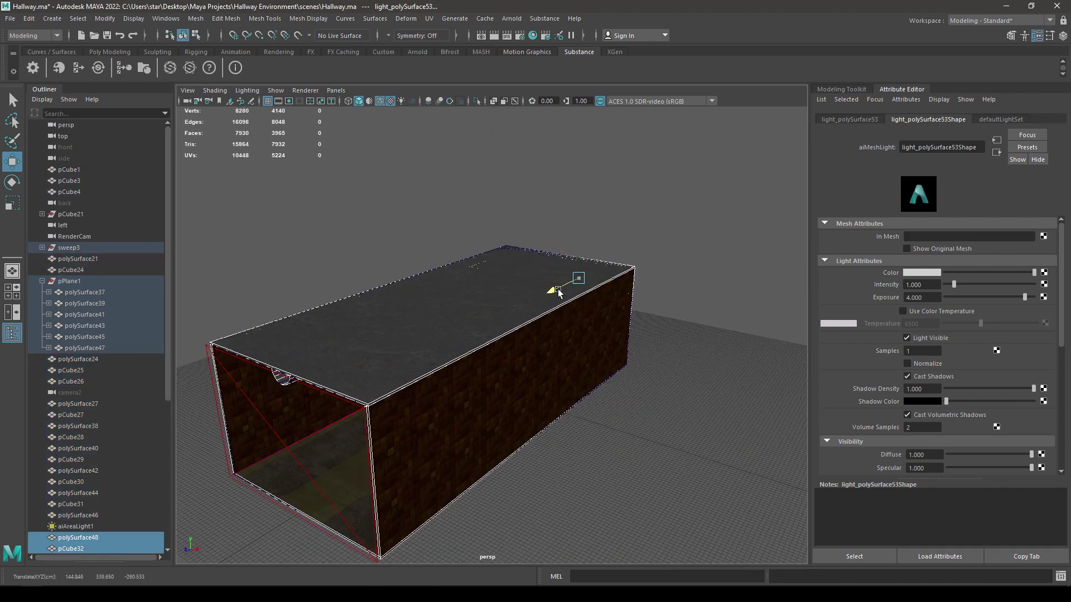
Move the duplicated hallway straight back along its length until its front end meets the original's door end.
left_click_drag(565, 286, 683, 215)
left_click_drag(654, 287, 603, 286, "alt")
middle_click_drag(603, 286, 188, 365, "alt")
right_click_drag(188, 365, 456, 387, "alt")
middle_click_drag(491, 377, 601, 345, "alt")
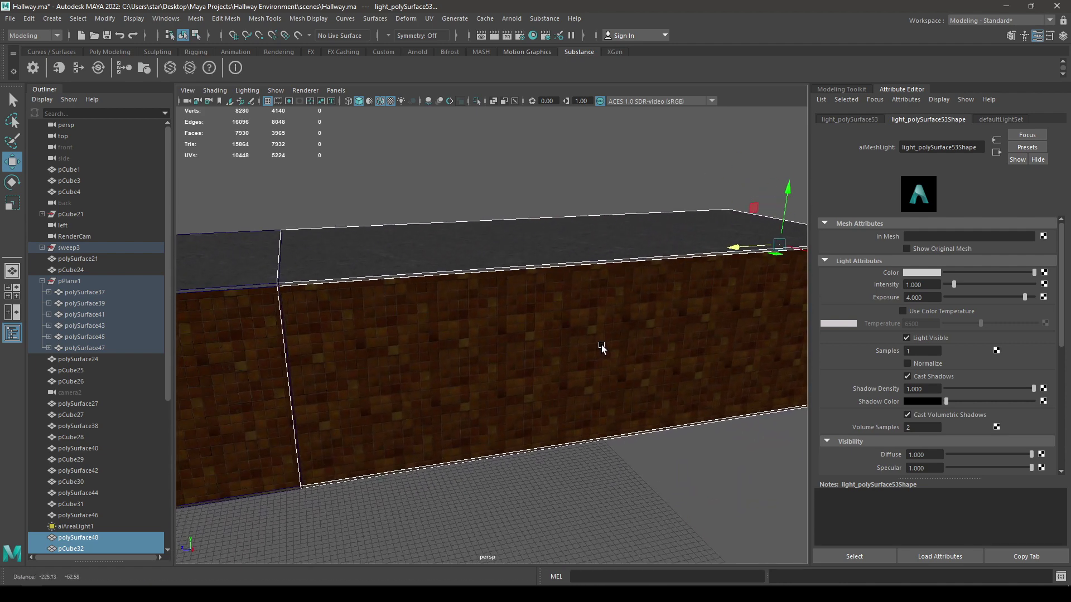
left_click_drag(720, 254, 737, 246)
left_click_drag(531, 422, 526, 399, "alt")
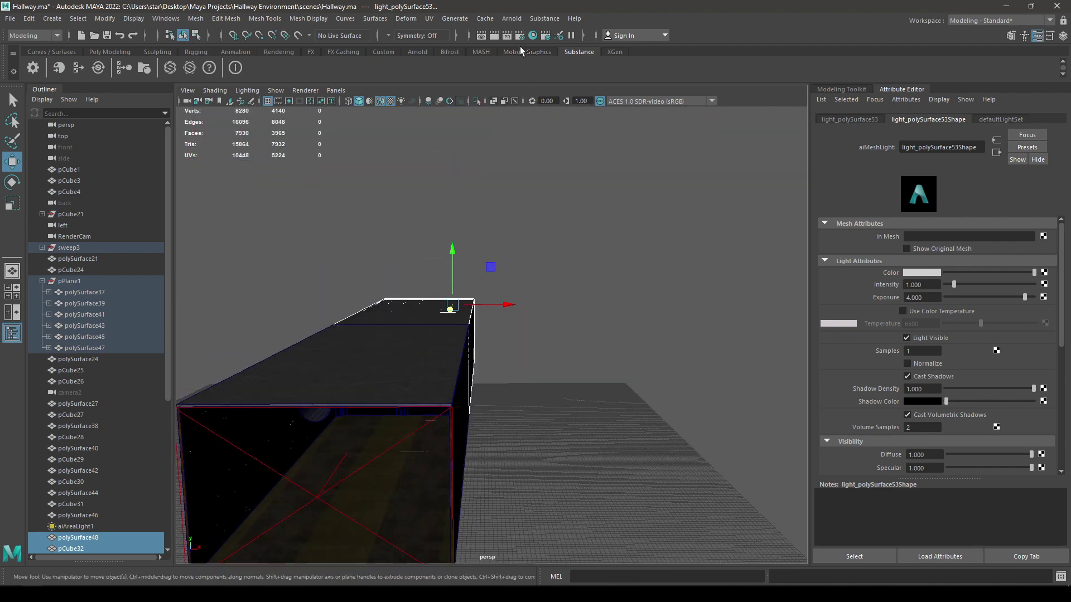
Render the extended hallway in the Arnold RenderView, stop the render, and move its window clear of the model.
left_click(511, 18)
left_click(540, 40)
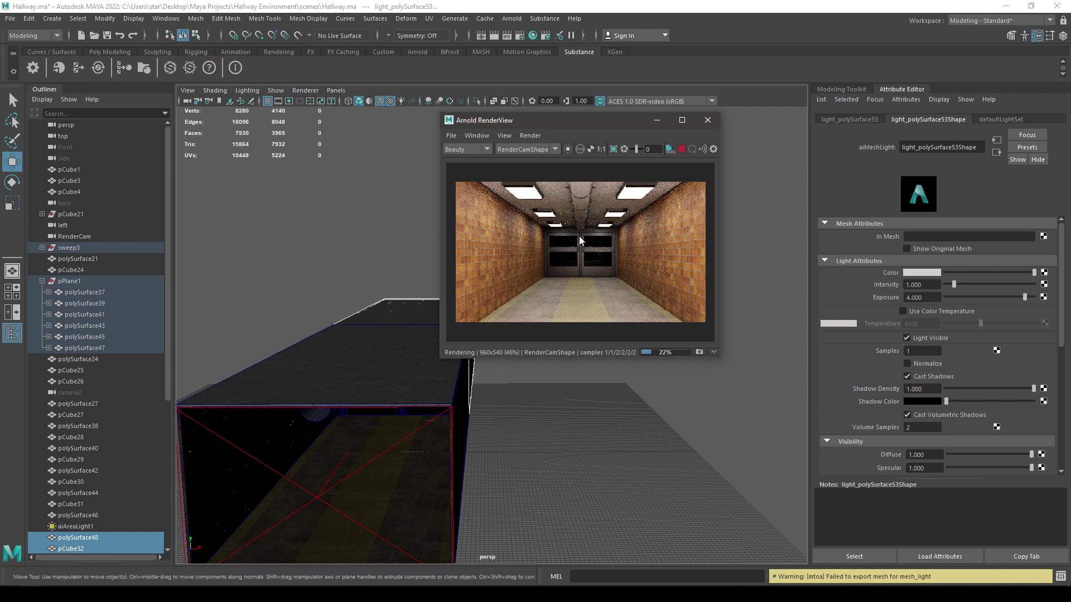
left_click(681, 149)
left_click_drag(589, 120, 826, 140)
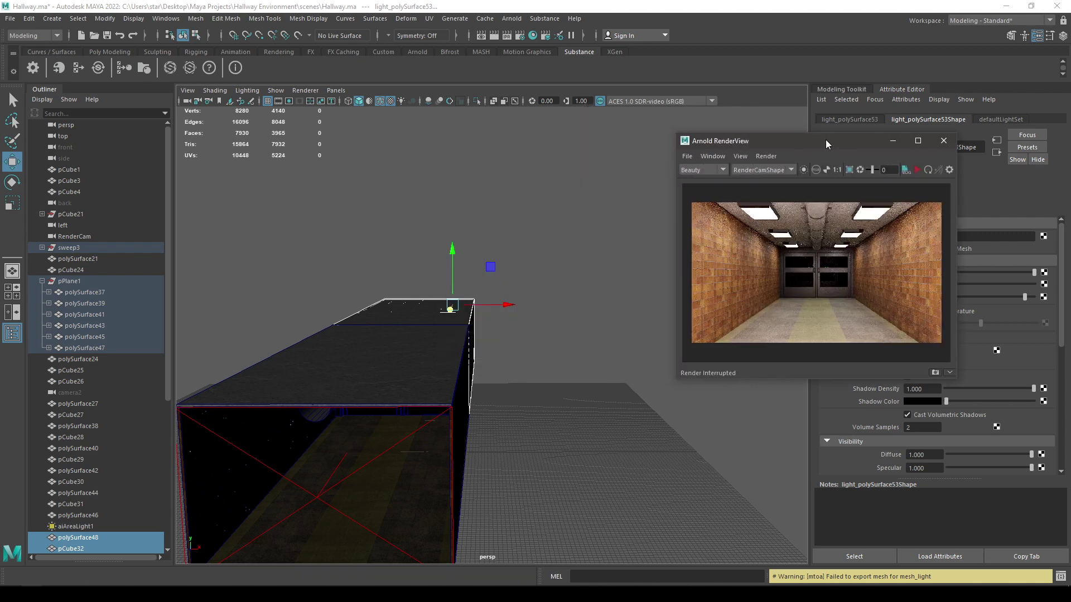
Duplicate the area light at the open end and move the copy back to the junction of the two hallway sections, at about Z -438.
left_click(318, 497)
scroll(412, 458, "down", 4)
left_click_drag(411, 452, 391, 438, "alt")
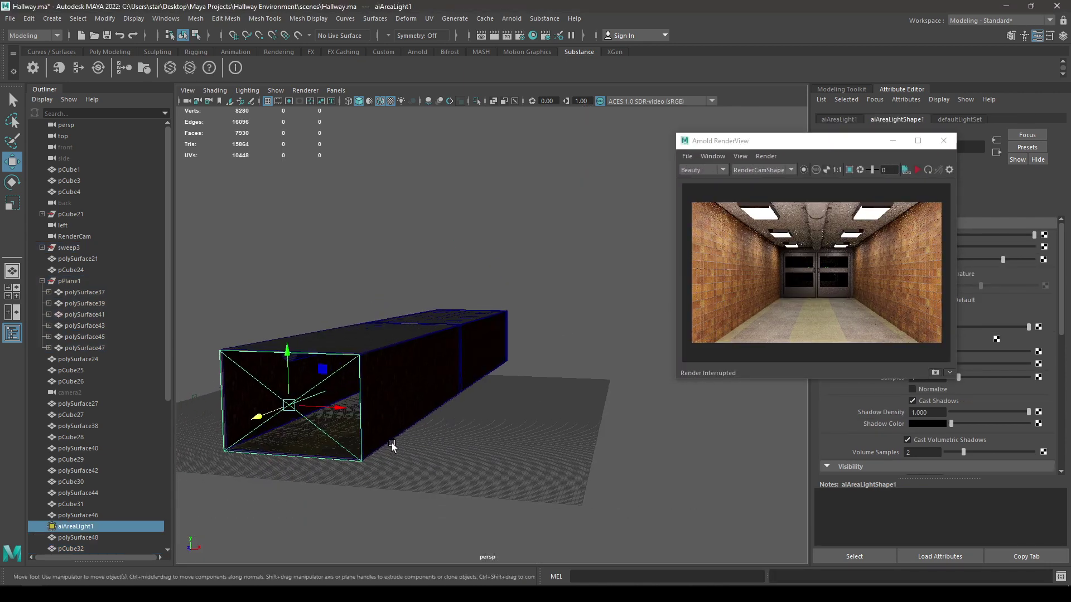
key("ctrl+d")
left_click_drag(257, 417, 349, 362)
right_click_drag(348, 362, 428, 450, "alt")
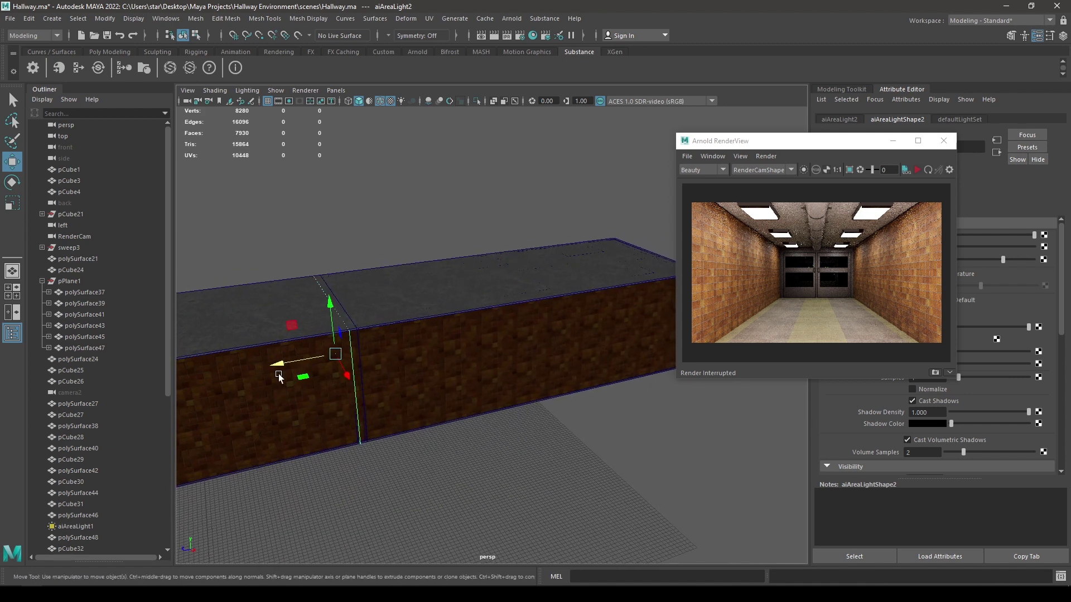
left_click_drag(280, 363, 290, 361)
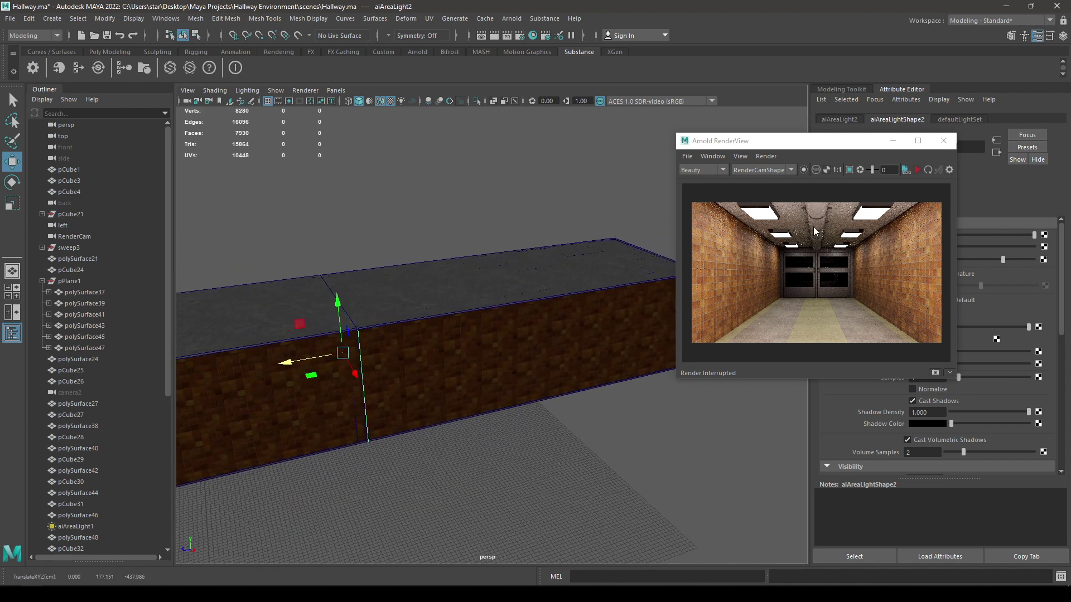
Inspect the junction of the two hallway sections in wireframe and textured display, and start rendering the hallway in the Arnold RenderView.
right_click_drag(447, 392, 352, 502, "alt")
middle_click_drag(351, 502, 406, 382, "alt")
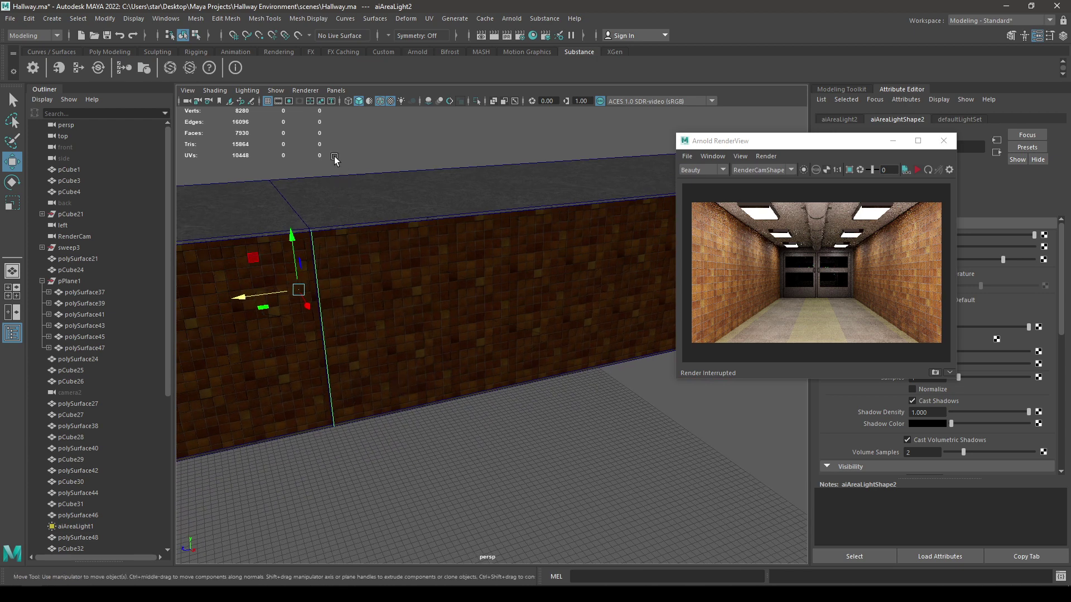
key("4")
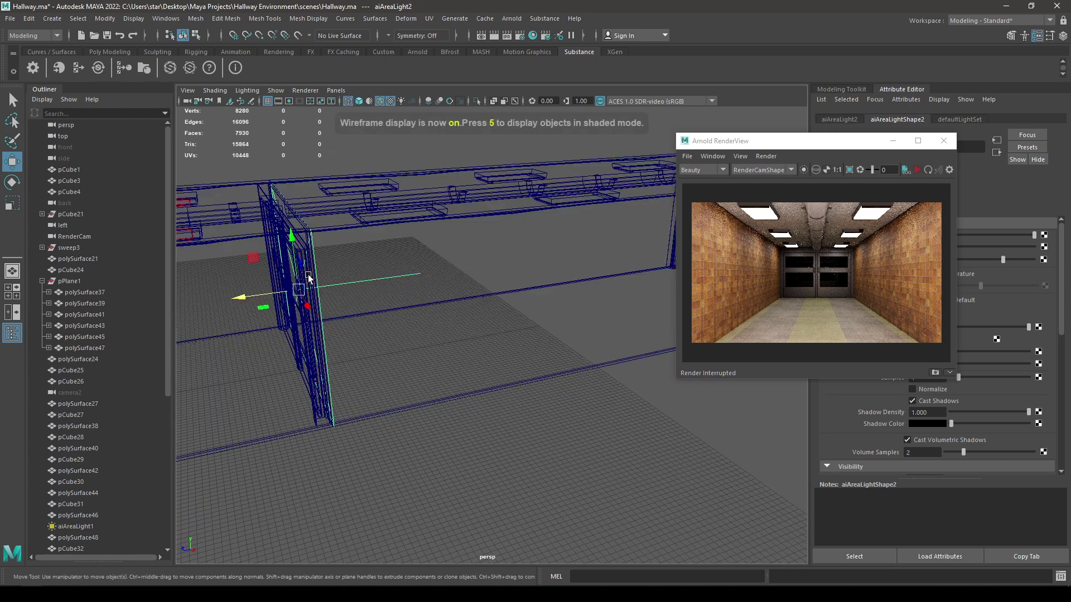
key("6")
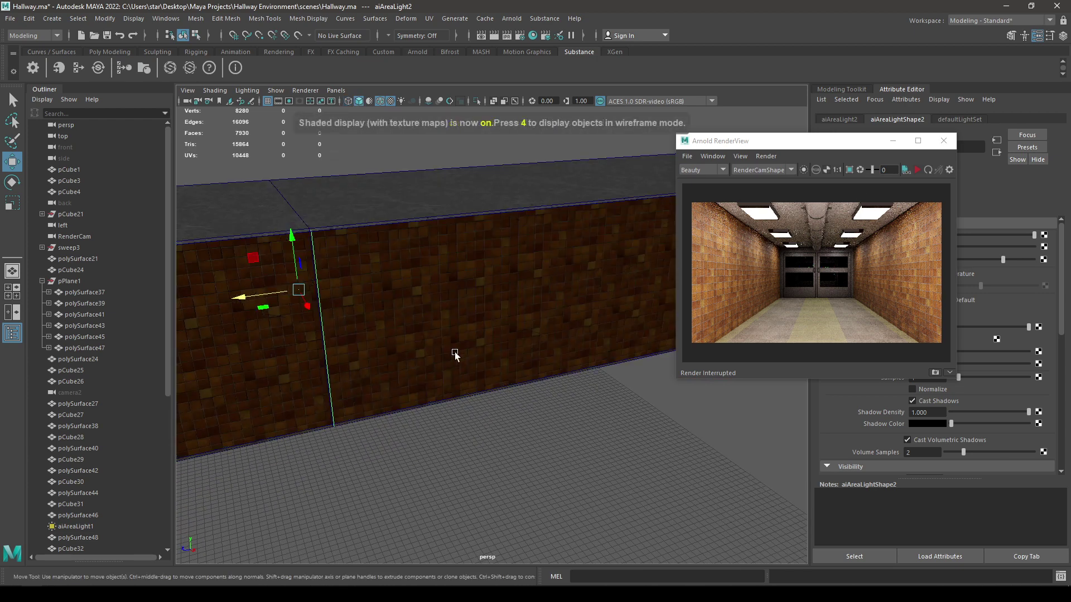
left_click_drag(450, 355, 509, 361, "alt")
scroll(510, 361, "down", 3)
left_click(916, 173)
right_click_drag(474, 360, 502, 368, "alt")
right_click_drag(818, 286, 824, 285, "alt")
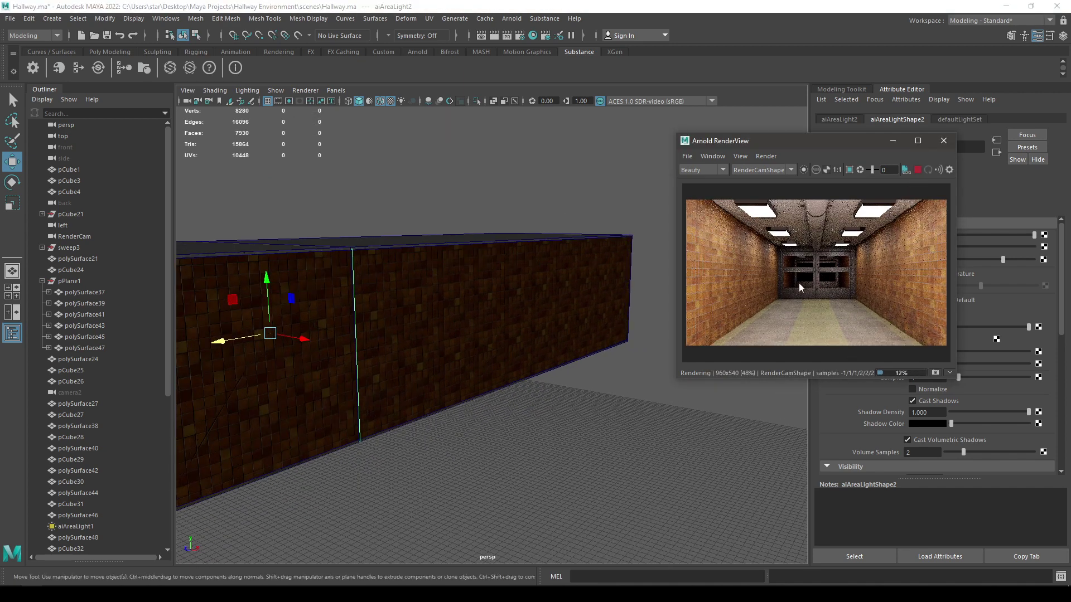
left_click_drag(562, 329, 416, 354, "alt")
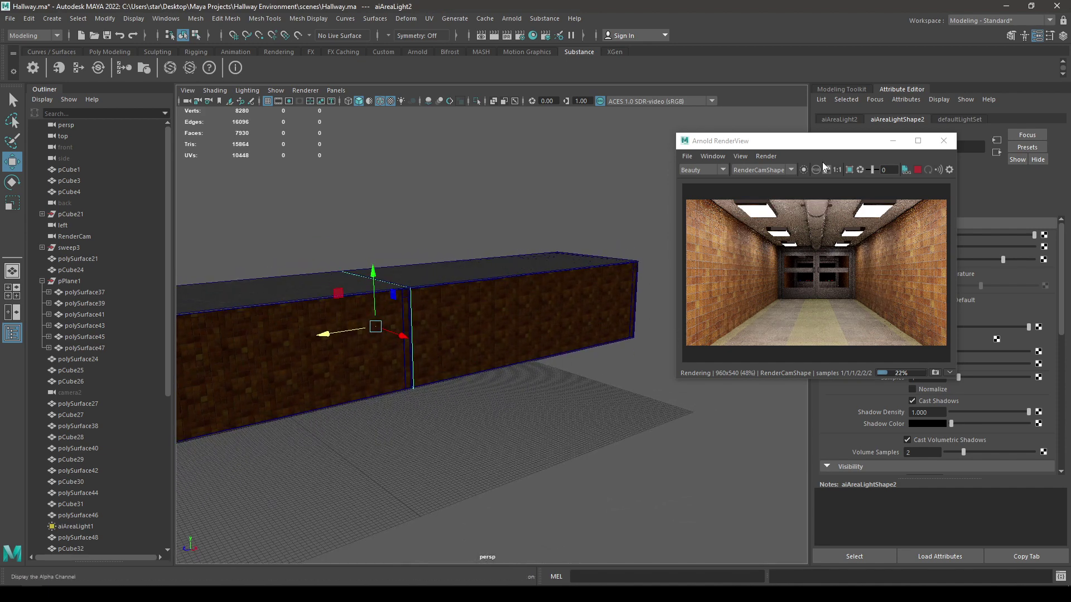
Move the RenderView window off the light's attributes and set the junction area light's Exposure to 3.
left_click_drag(812, 140, 532, 195)
left_click(924, 260)
double_click(925, 260)
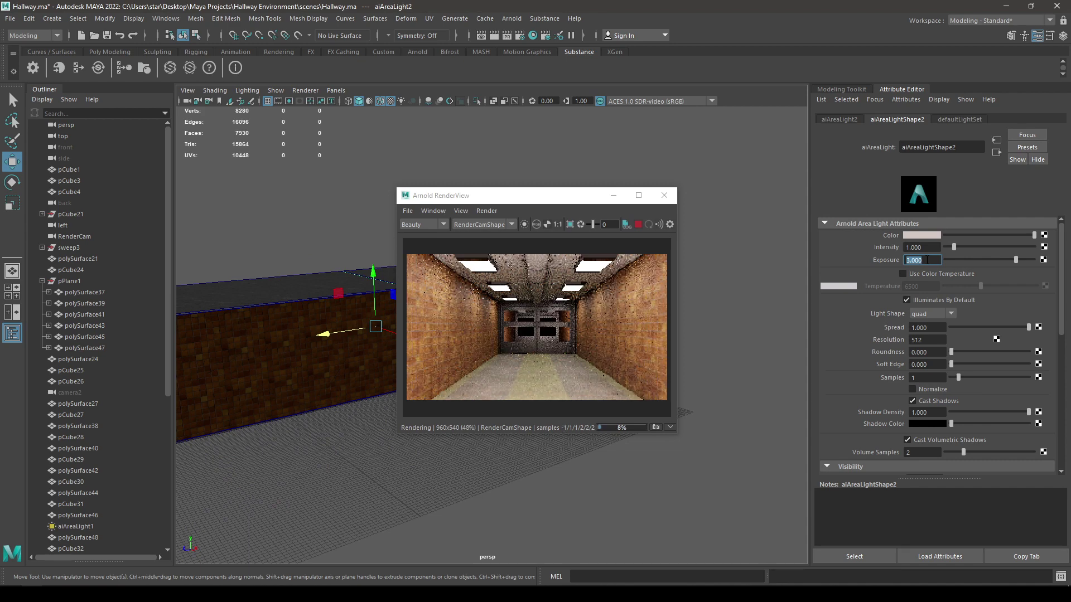
type("2")
key("Return")
type("3")
key("Return")
Stop the hallway render and move the RenderView window clear of the model.
right_click_drag(330, 481, 378, 429, "alt")
right_click_drag(334, 466, 271, 338, "alt")
left_click(639, 224)
left_click_drag(497, 195, 848, 279)
Select the rear hallway section, duplicate it, and move the copy straight back until it meets the section's far door end.
right_click_drag(530, 357, 628, 412, "alt")
left_click_drag(628, 413, 594, 393, "alt")
left_click_drag(650, 453, 535, 182)
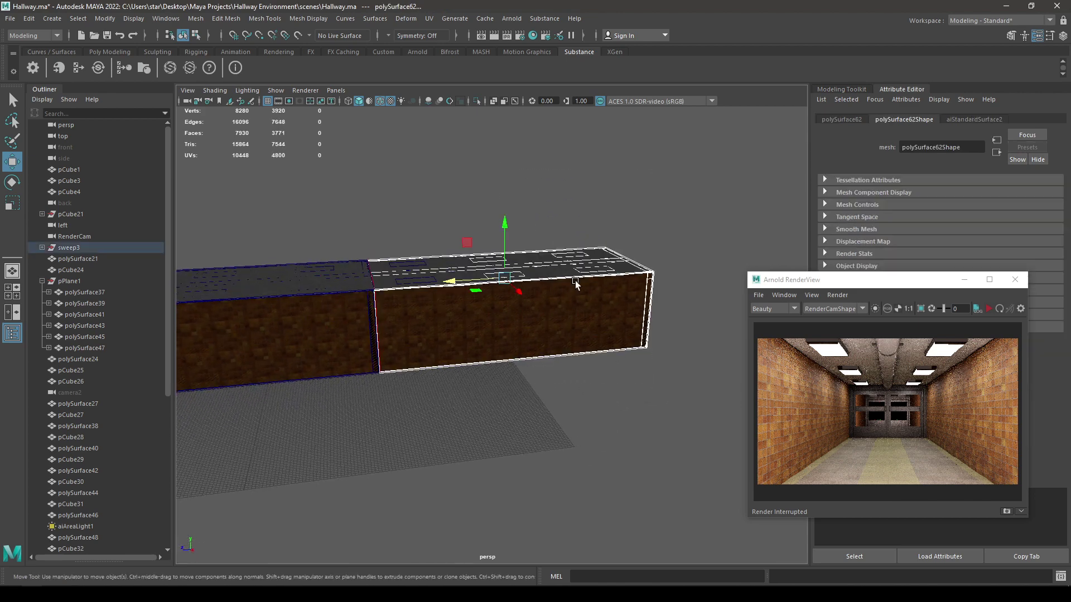
mouse_move(575, 286)
left_mouse_down("alt")
mouse_move(603, 270)
mouse_move(523, 307)
mouse_move(298, 223)
mouse_move(626, 279)
mouse_move(593, 276)
left_mouse_up("alt")
key("ctrl+d")
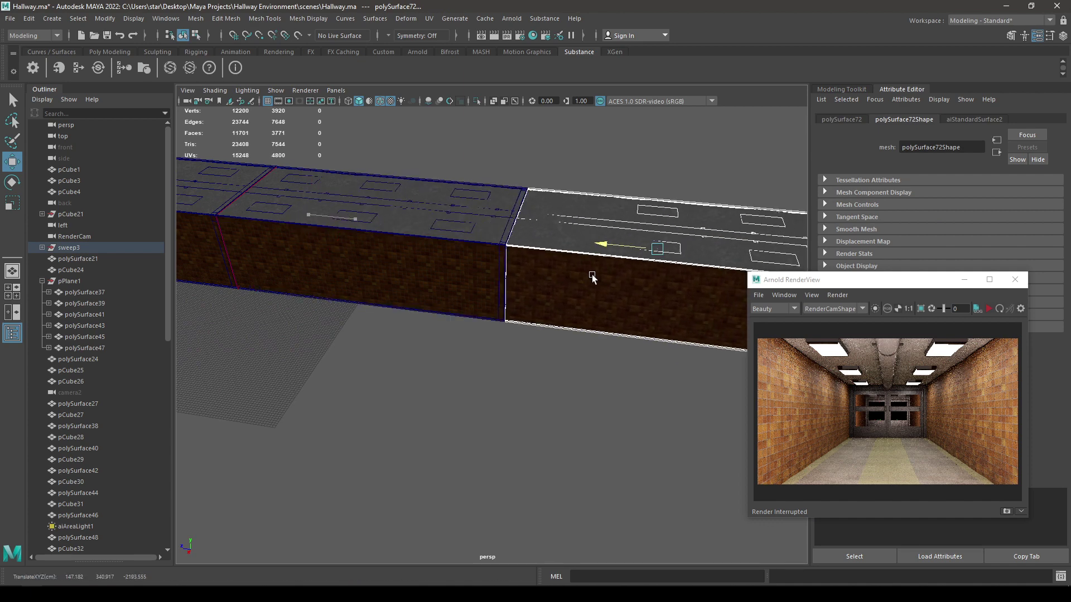
Duplicate the area light at the first junction and move the copy back to the junction of the second and third sections.
left_click_drag(590, 277, 369, 326, "alt")
left_click(301, 340)
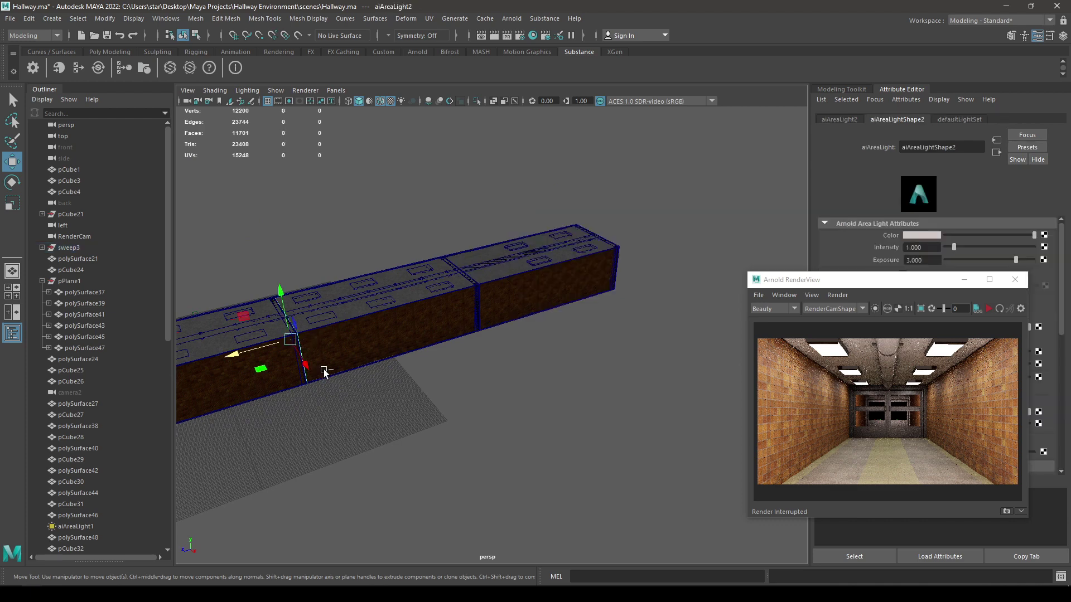
key("ctrl+d")
middle_click_drag(229, 356, 415, 313)
left_click_drag(415, 314, 415, 314)
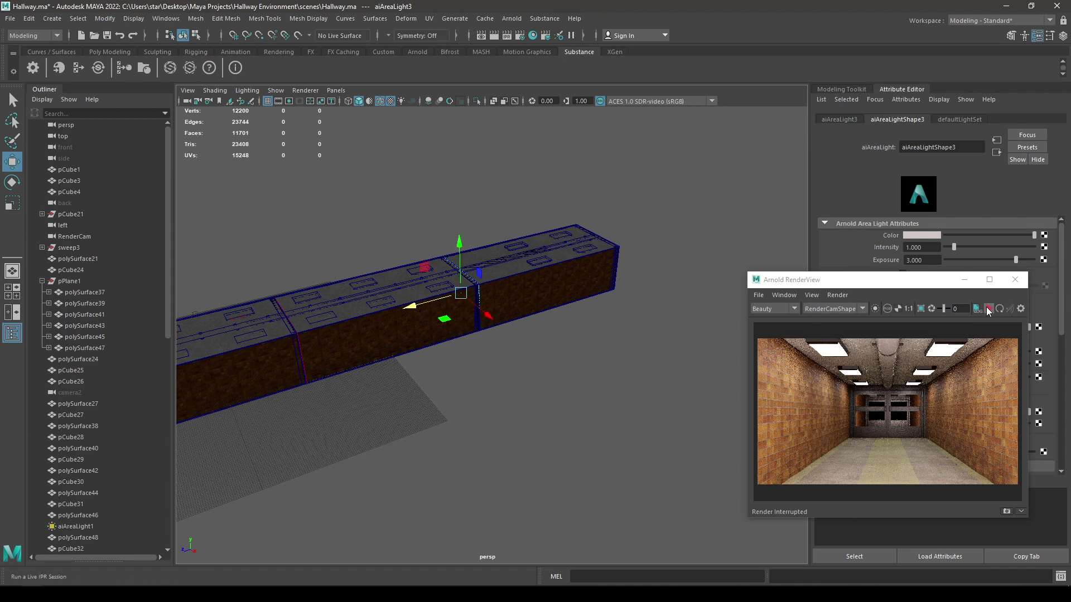
Render the three-section hallway in the Arnold RenderView, stop the render, and shift its window within the workspace.
left_click(988, 308)
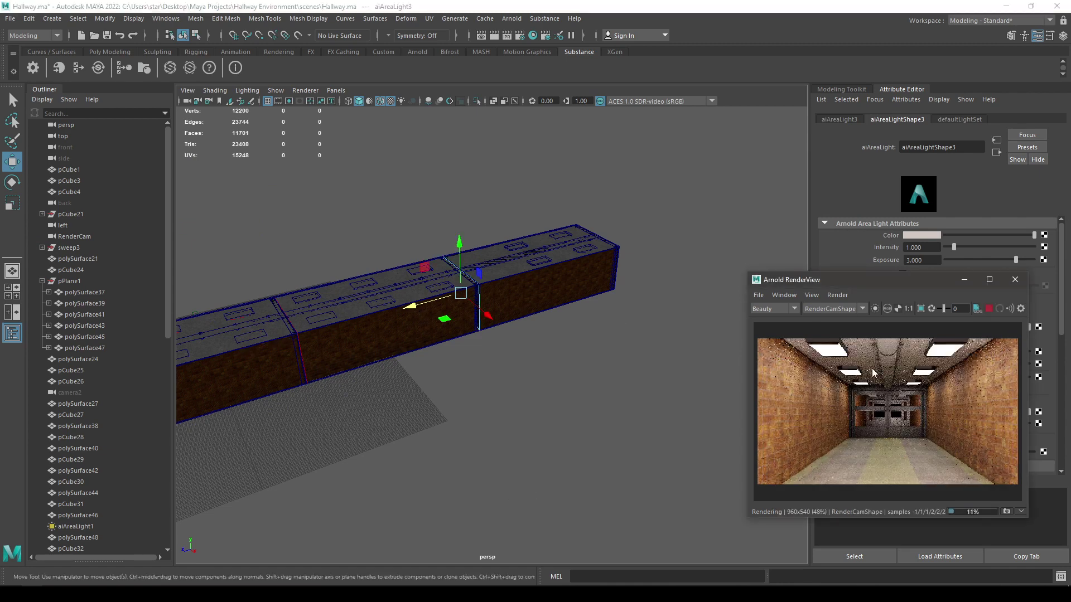
left_click(989, 309)
left_click_drag(499, 454, 556, 443, "alt")
scroll(585, 436, "up", 3)
left_click_drag(836, 280, 705, 230)
Examine the duplicated sections from inside and outside, switching to wireframe to see their ceiling fixtures and door-end area light.
left_click_drag(558, 302, 483, 308, "alt")
right_click_drag(483, 309, 533, 354, "alt")
middle_click_drag(533, 353, 567, 363, "alt")
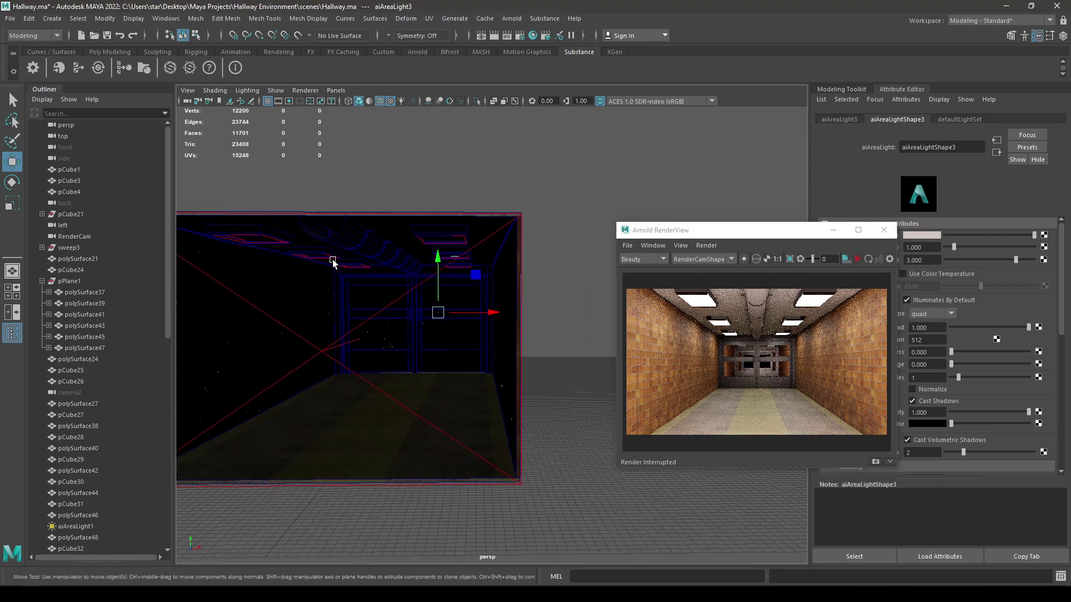
left_click_drag(477, 374, 383, 362, "alt")
middle_click_drag(438, 328, 539, 313, "alt")
left_click_drag(329, 315, 382, 300, "alt")
right_click_drag(382, 301, 407, 324, "alt")
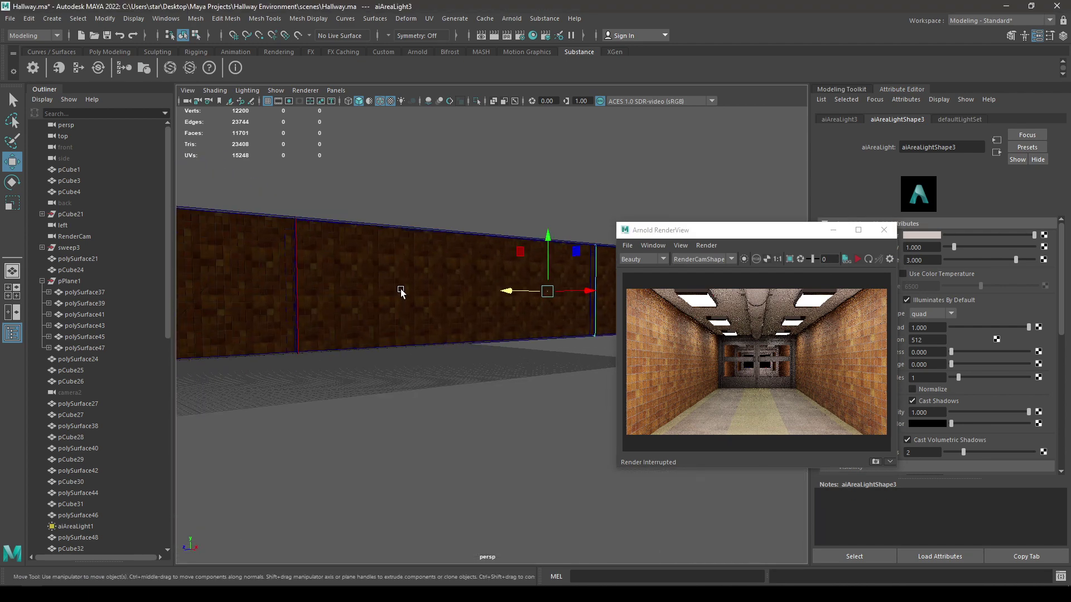
key("4")
right_click_drag(405, 249, 463, 345, "alt")
middle_click_drag(468, 262, 492, 260, "alt")
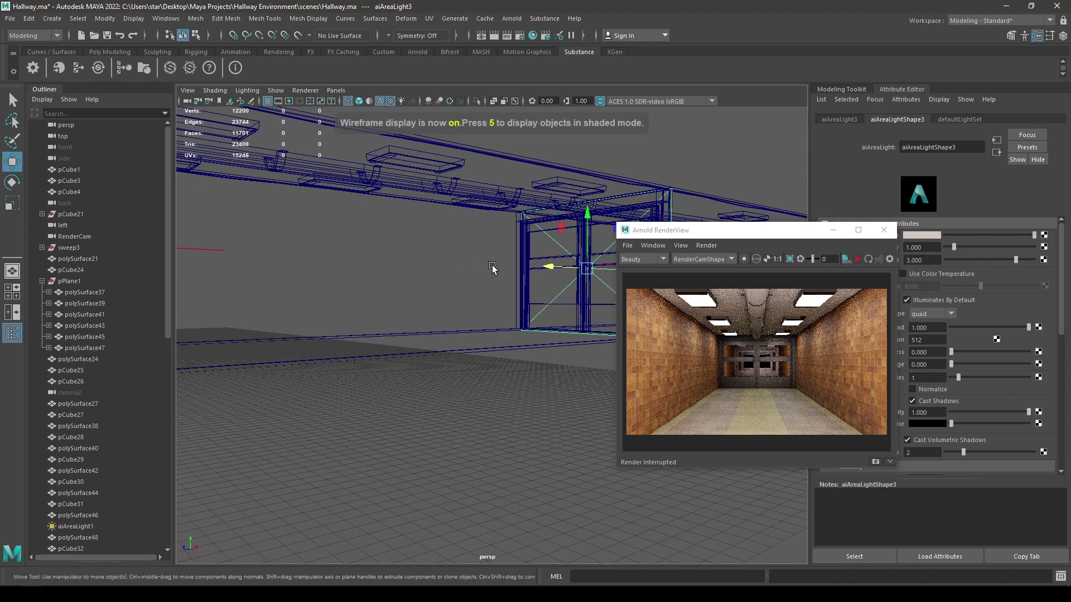
left_click(429, 164)
left_click(436, 165)
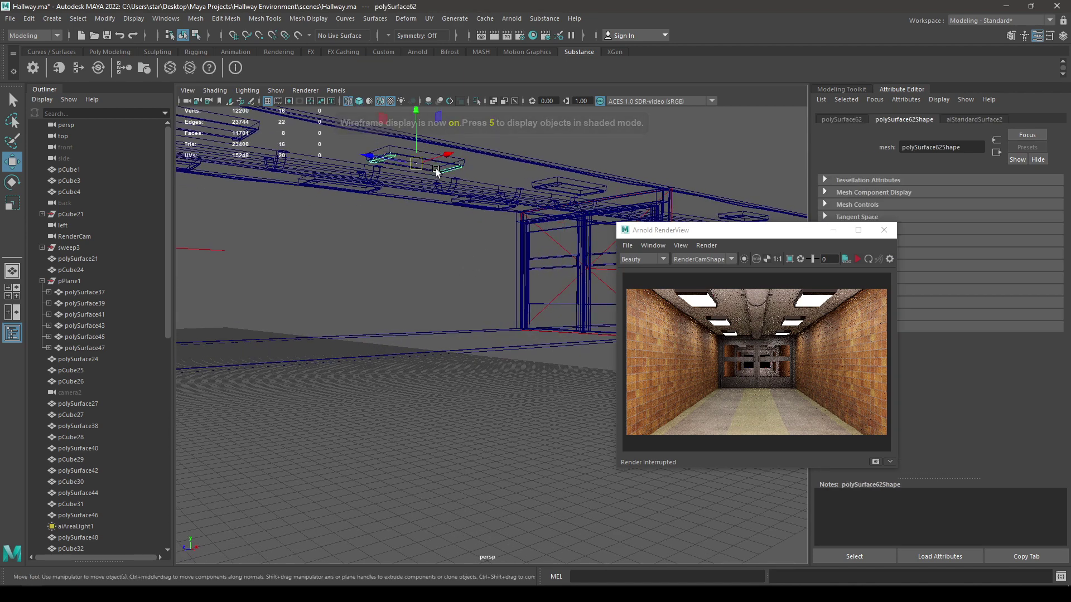
left_click_drag(344, 302, 394, 216, "alt")
left_click(372, 217)
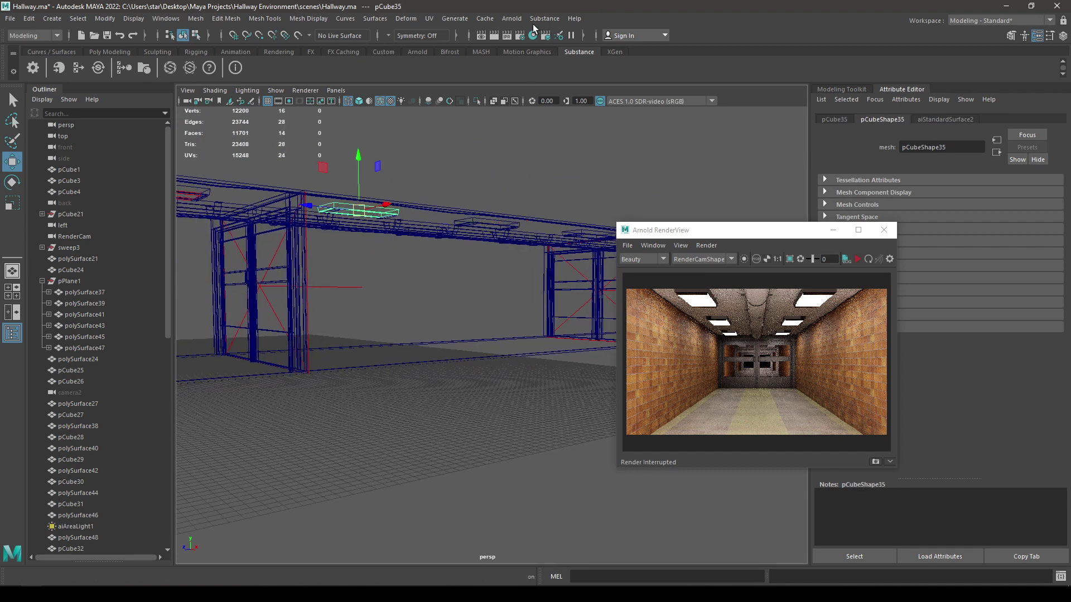
left_click(511, 19)
mouse_move(532, 75)
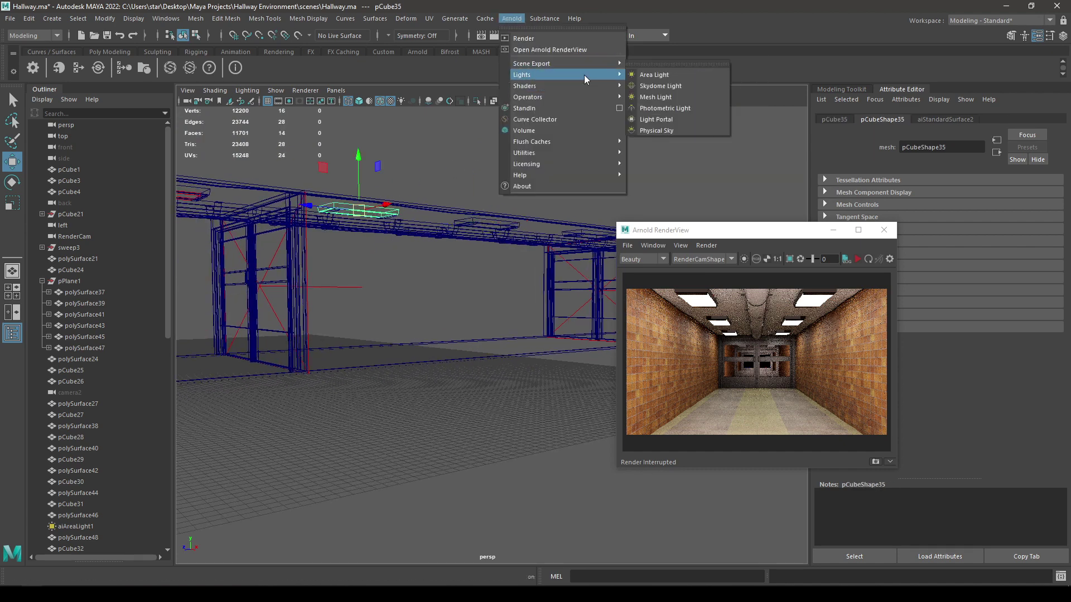
left_click(498, 376)
Render the hallway again from RenderCam in the Arnold RenderView and stop the render.
right_click_drag(497, 376, 438, 361, "alt")
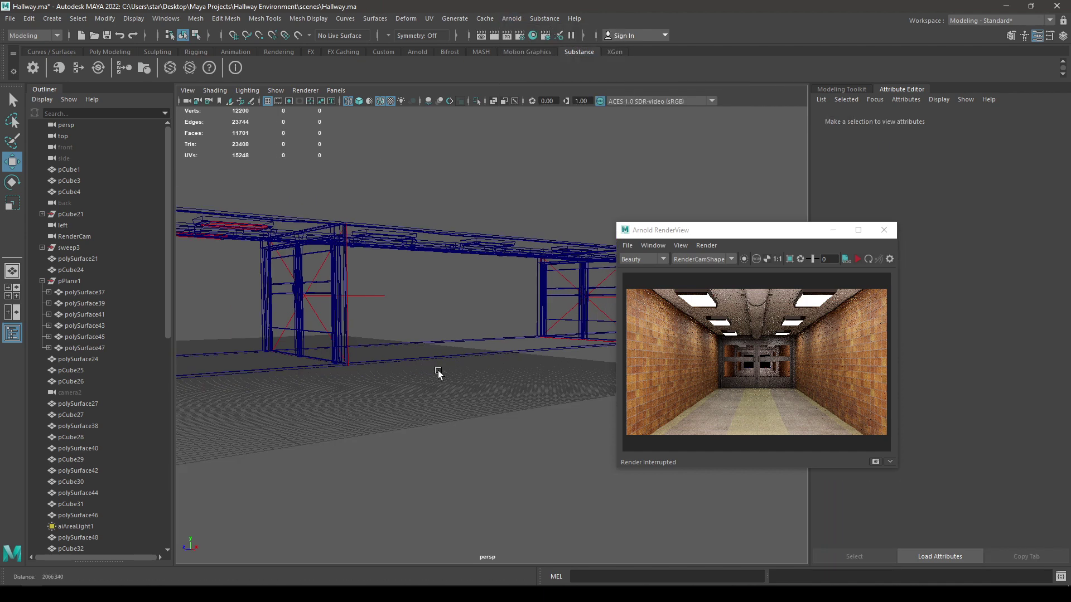
middle_click_drag(438, 361, 502, 352, "alt")
middle_click_drag(347, 253, 445, 286, "alt")
left_click_drag(445, 287, 491, 282, "alt")
left_click(858, 263)
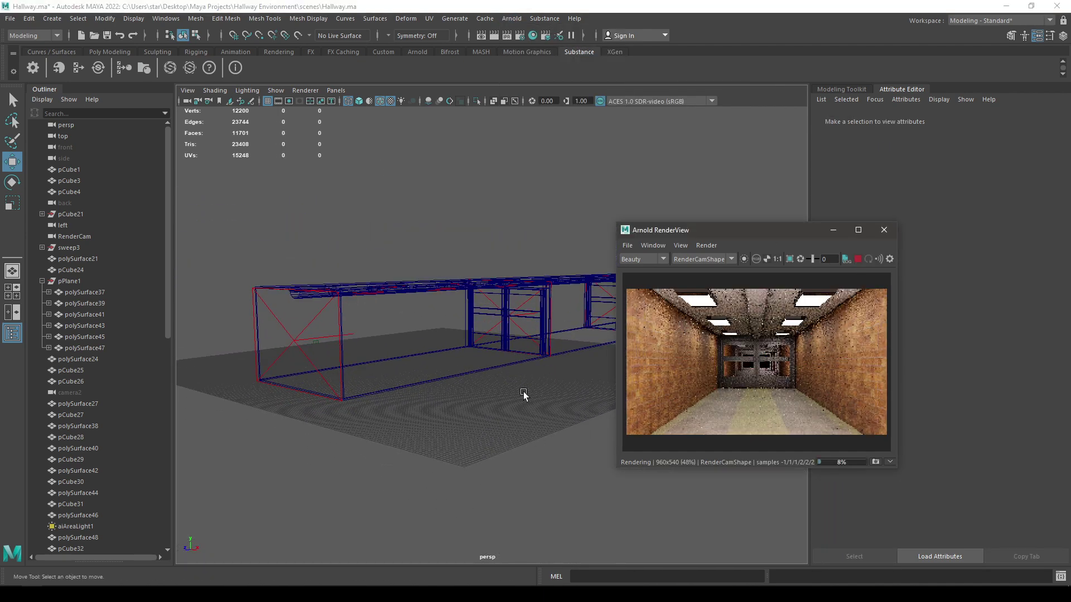
left_click(857, 259)
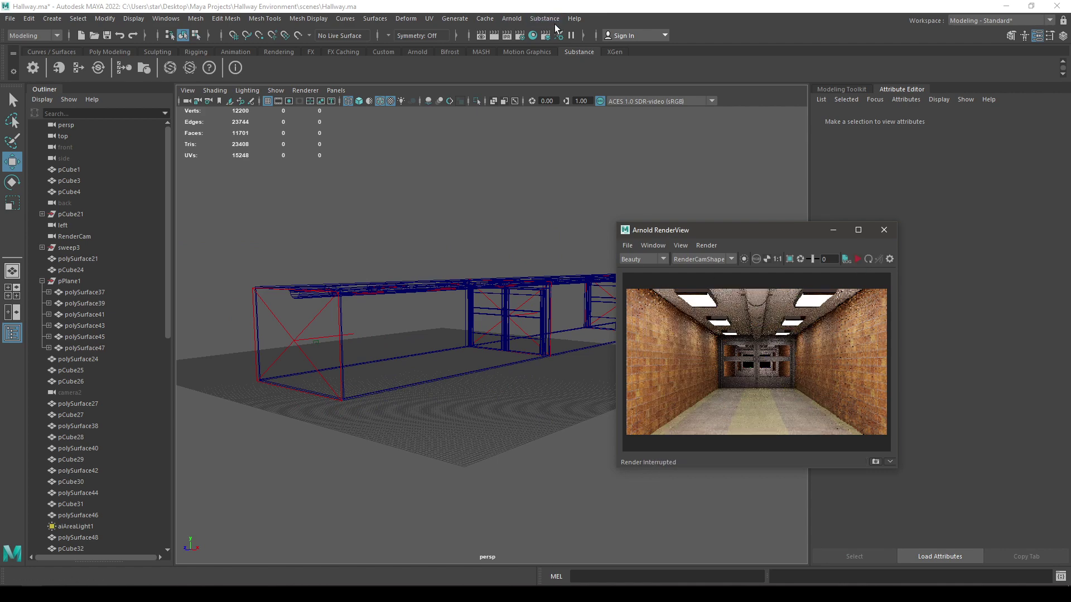
Open the Render Settings and set the image size preset to HD_1080.
left_click(520, 37)
left_click_drag(256, 107, 478, 57)
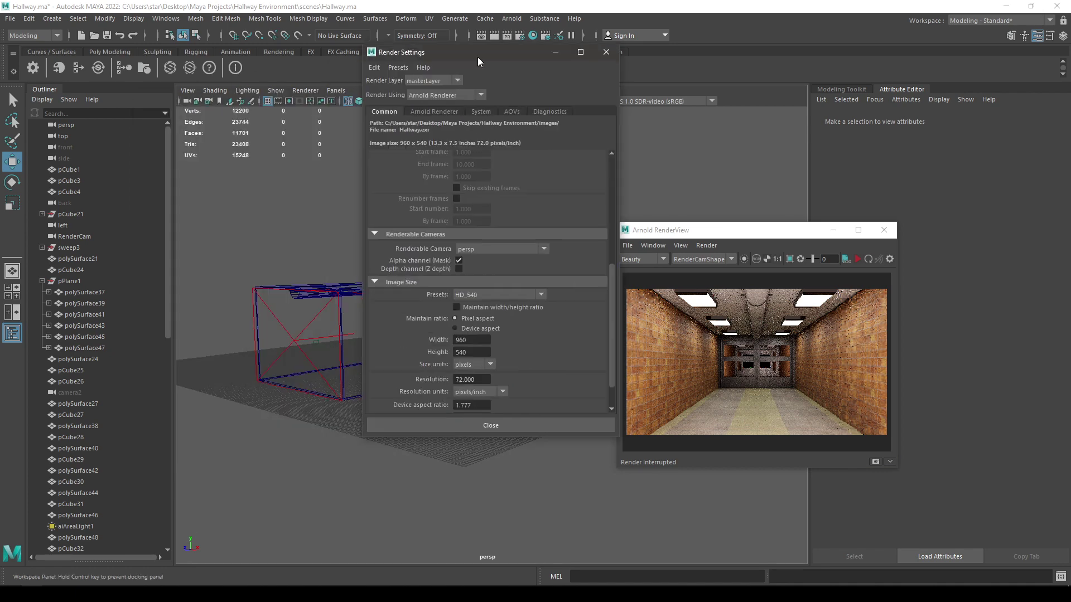
left_click(492, 294)
left_click(487, 340)
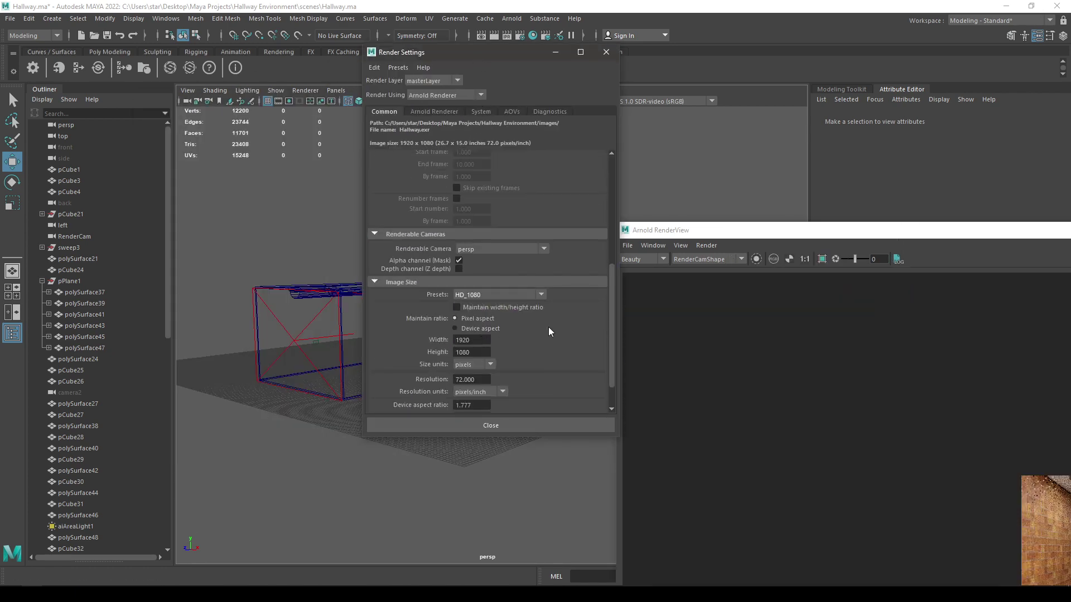
scroll(437, 148, "up", 5)
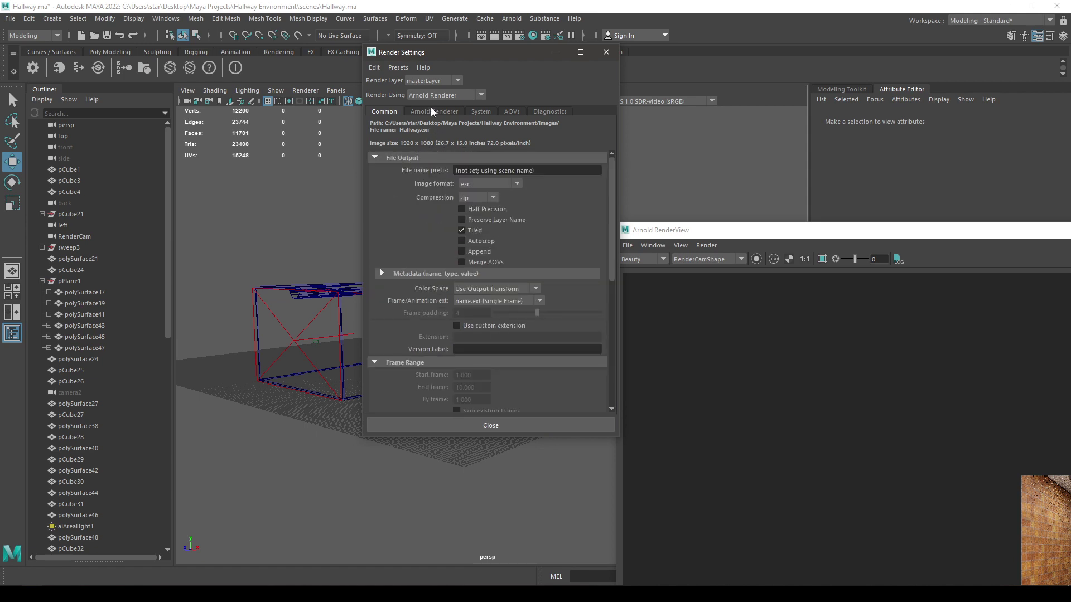
Set the Arnold Renderer's Camera (AA) samples to 4.
left_click(433, 111)
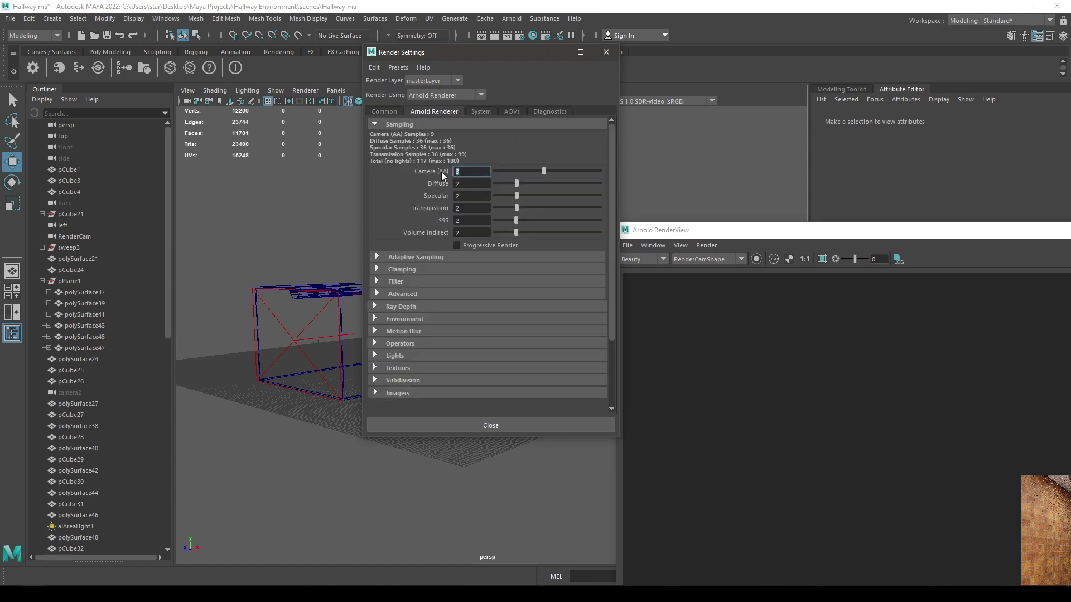
type("4")
key("Return")
Review the System and AOVs render settings, including the Output Denoising AOVs option, and close the Render Settings.
left_click(482, 113)
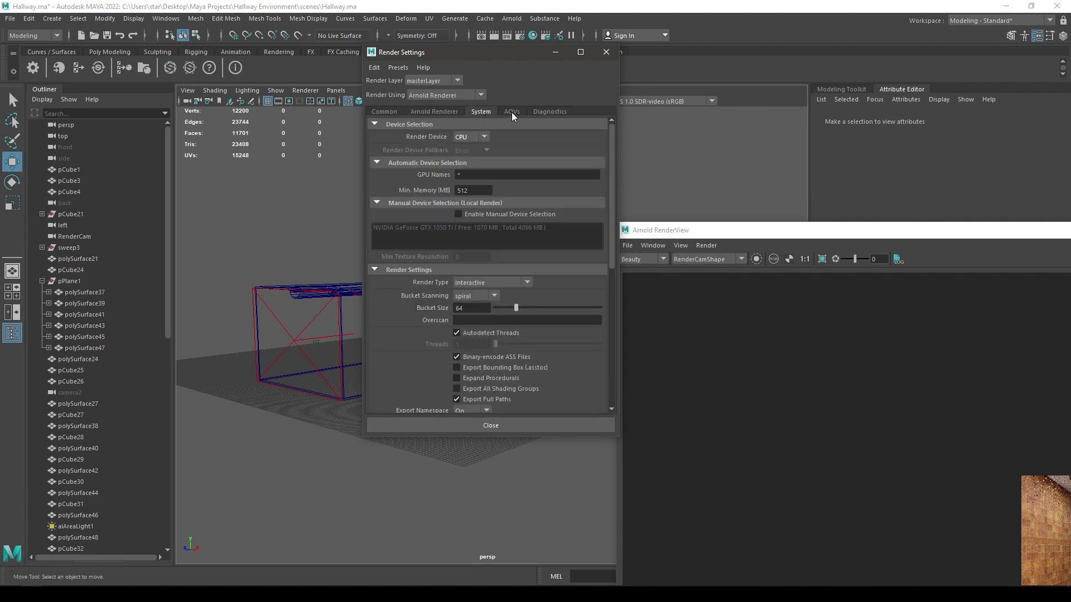
left_click(511, 112)
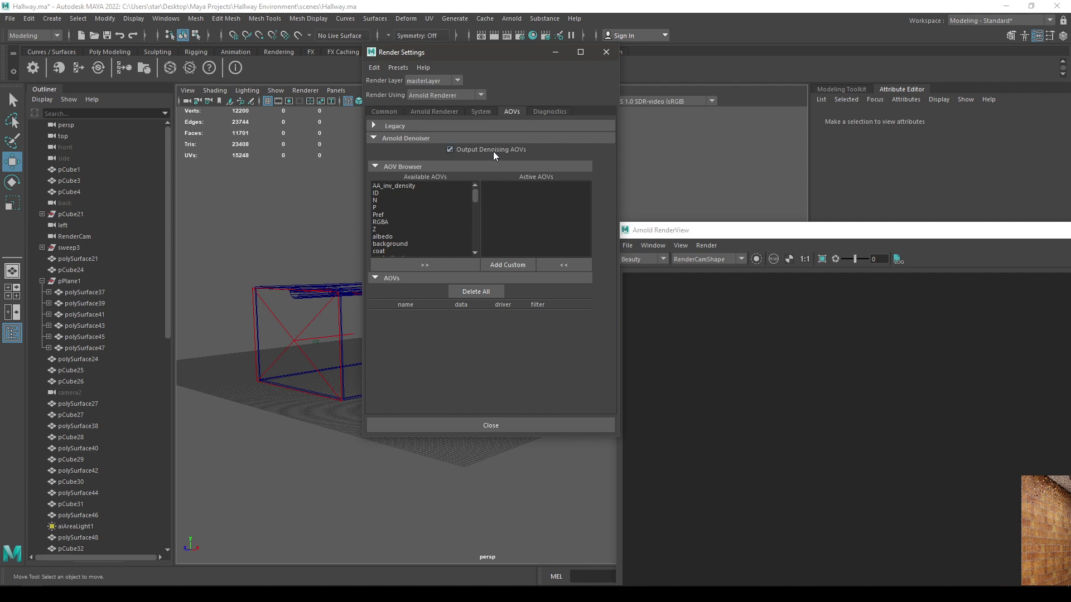
left_click(447, 113)
left_click(606, 52)
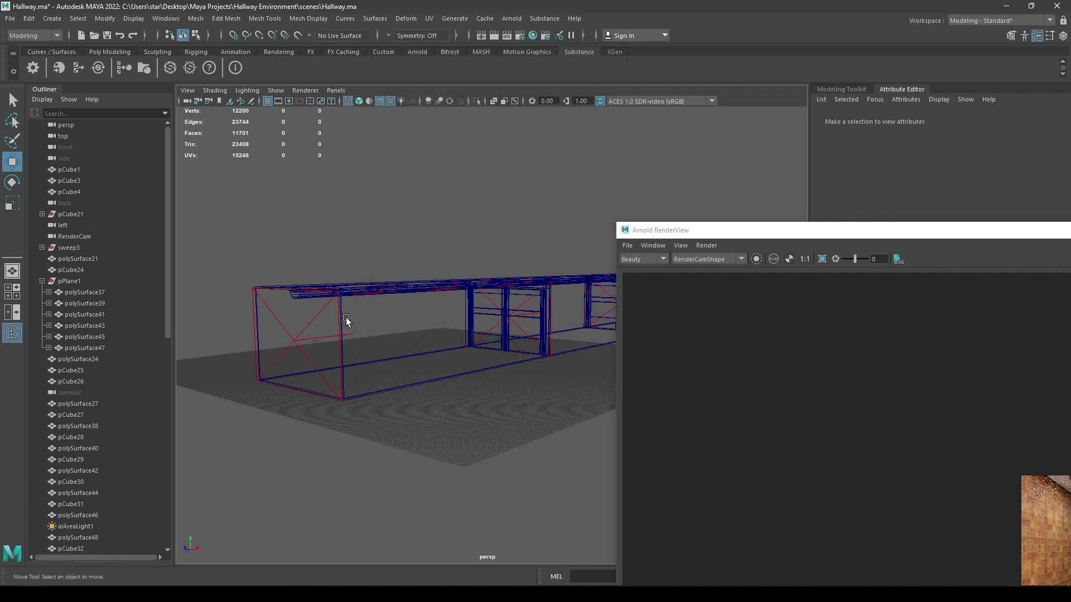
Select the area light at the hallway's open end and reposition the RenderView window and image so the whole render fits.
left_click(338, 317)
left_click_drag(759, 237, 346, 178)
left_click_drag(205, 167, 141, 72)
scroll(320, 241, "down", 1)
scroll(319, 240, "up", 2)
middle_click_drag(330, 268, 301, 211)
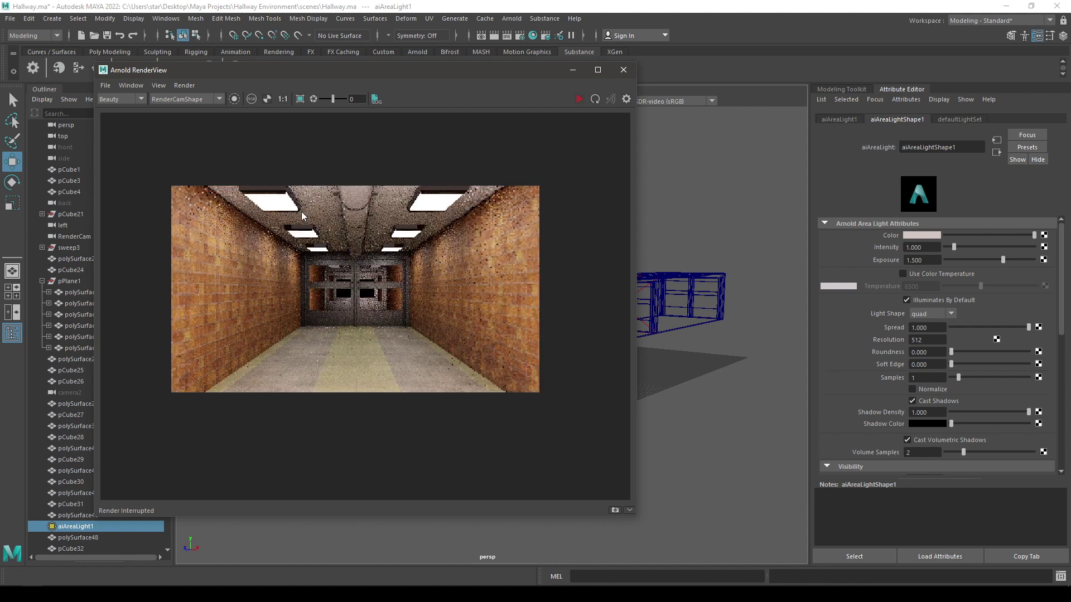
Set the open-end area light's Samples to 4 and its Resolution to 1024.
left_click(937, 378)
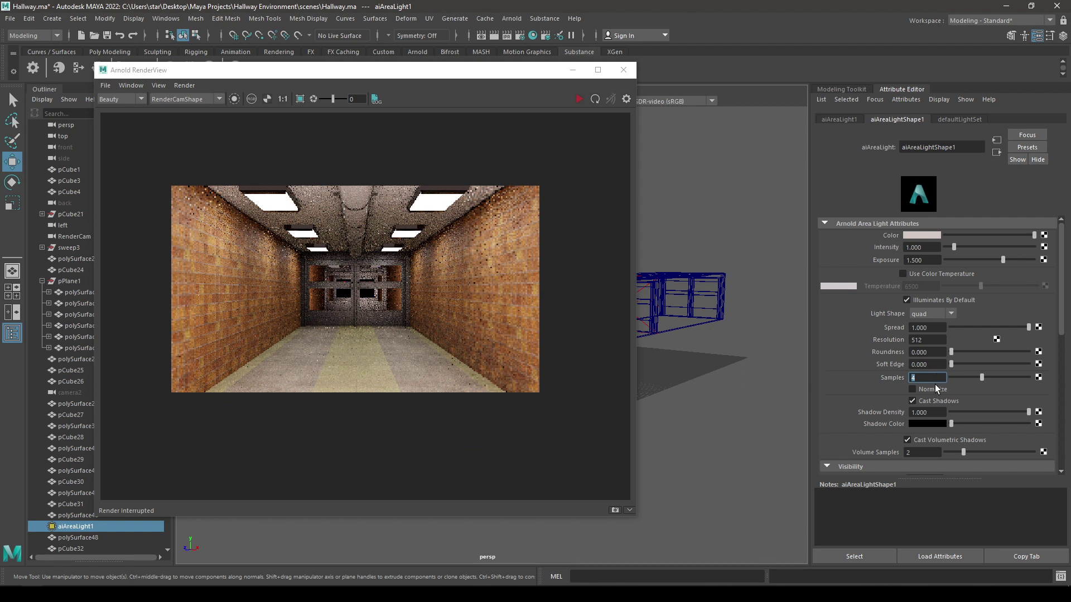
left_click(922, 340)
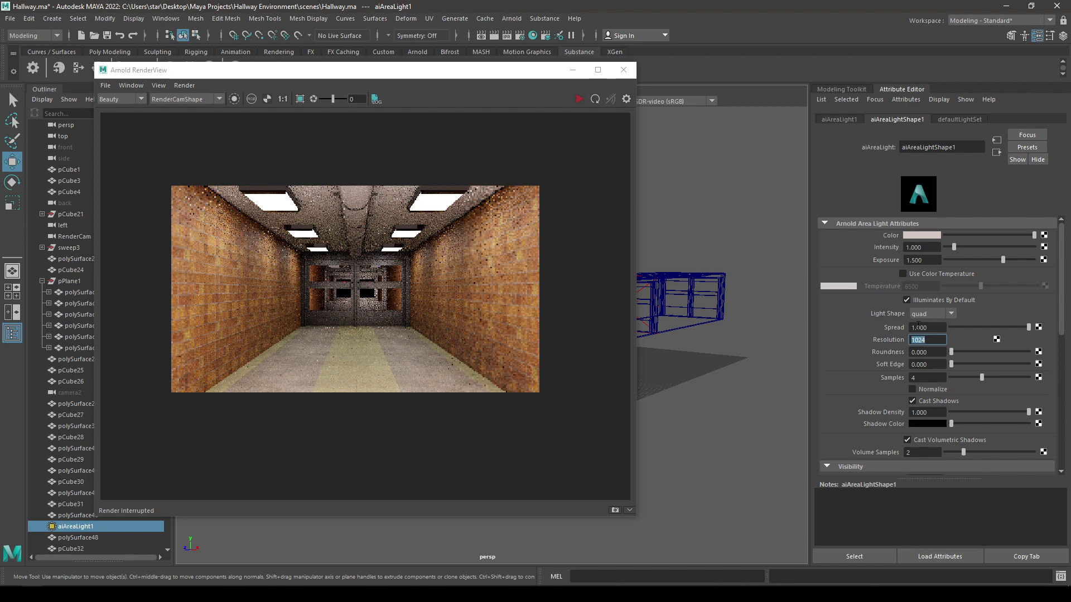
key("Return")
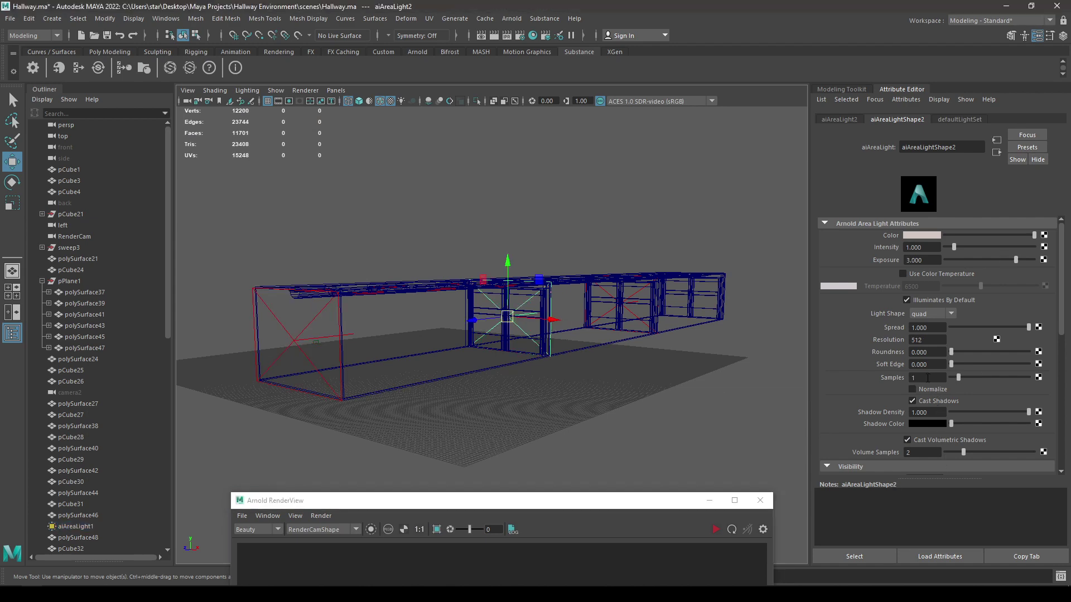
Move the RenderView window below the model and set Samples to 4 on the front ceiling mesh light polySurface37.
left_click_drag(485, 505, 488, 438)
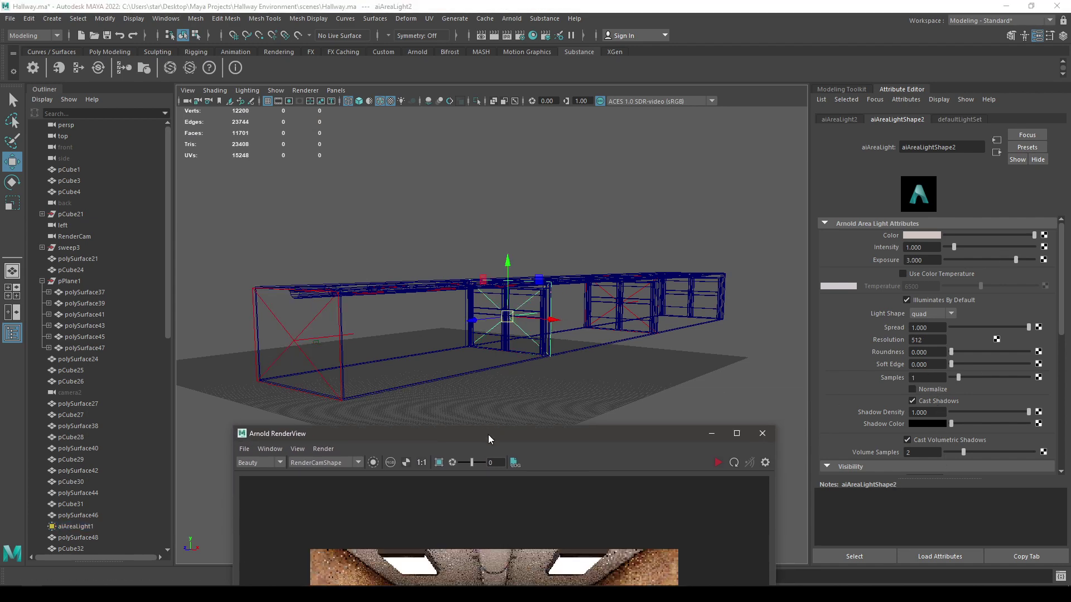
left_click(374, 297)
left_click_drag(375, 305, 527, 386, "alt")
left_click(918, 352)
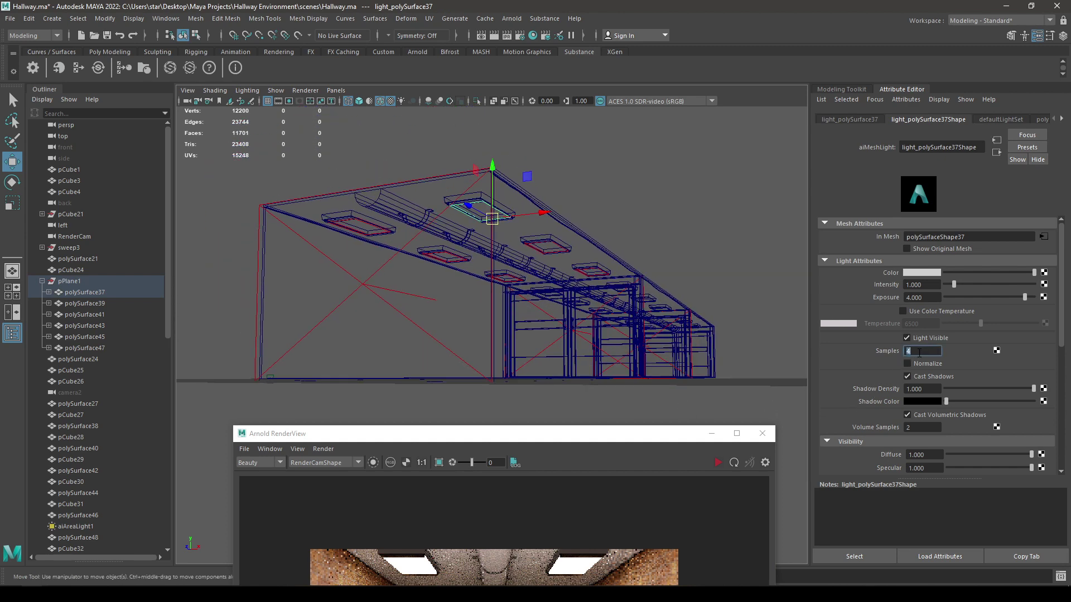
Select the other front ceiling mesh light, polySurface39, and set its Samples to 4.
left_click(363, 224)
left_click(366, 234)
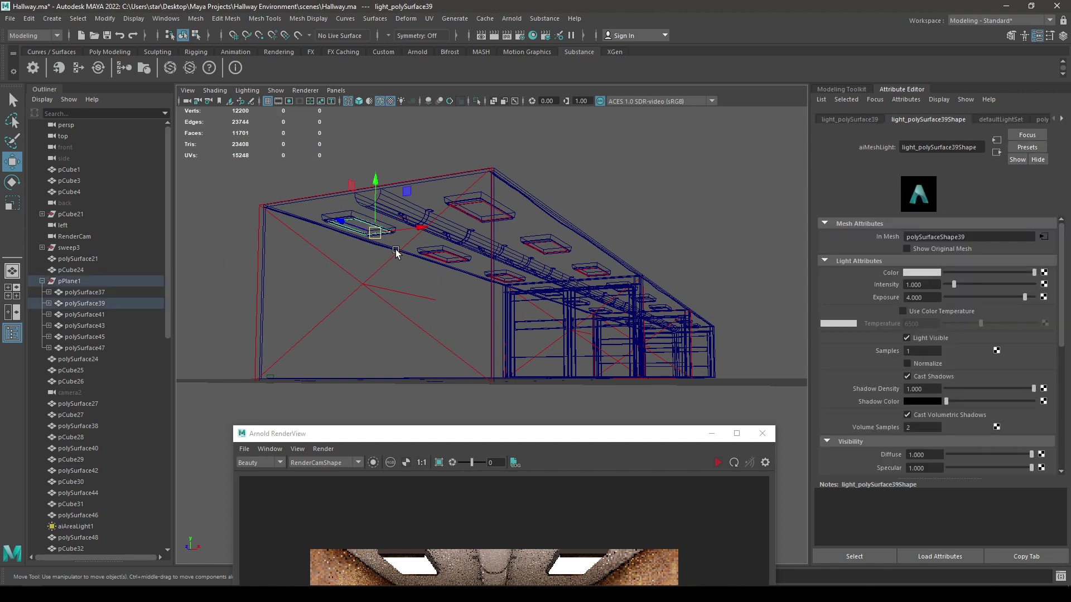
left_click(913, 352)
Set Samples to 4 on the mesh lights polySurface43 and polySurface47, behind polySurface37 in the same ceiling row.
left_click(528, 248)
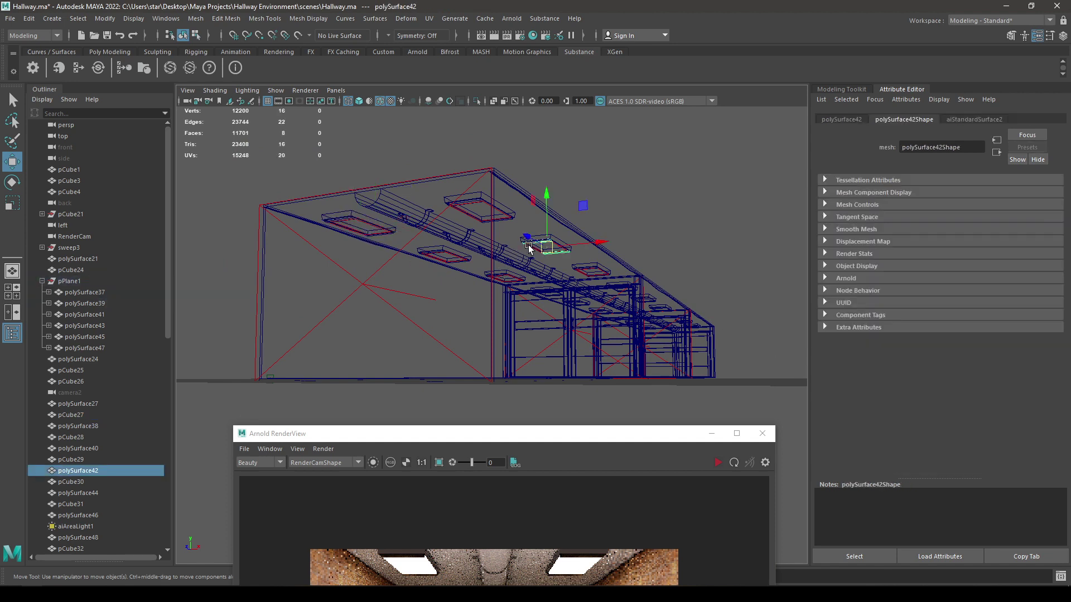
left_click(564, 250)
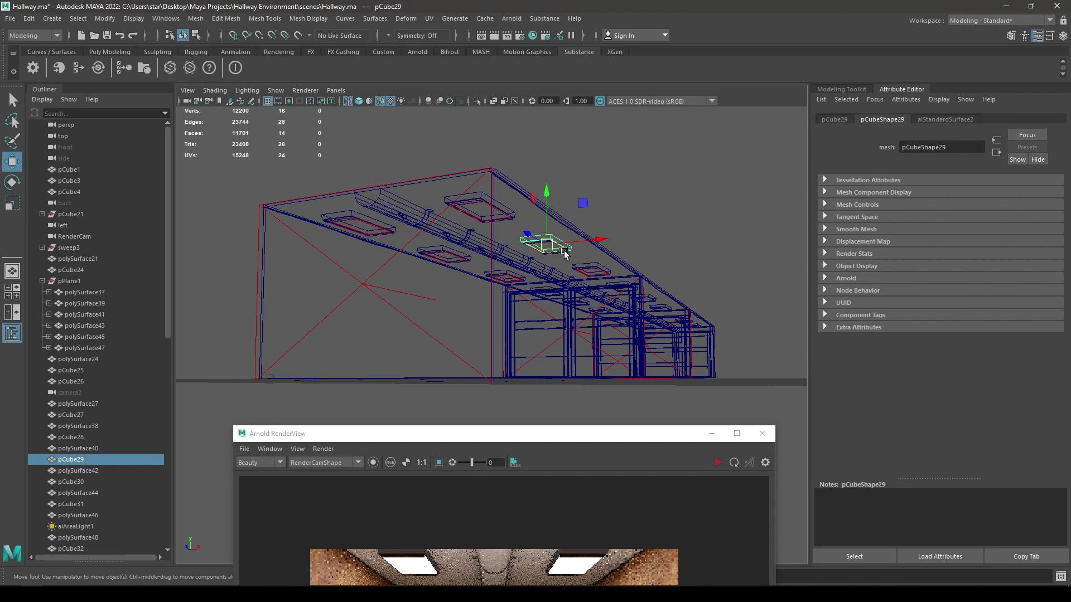
left_click(560, 253)
left_click(925, 350)
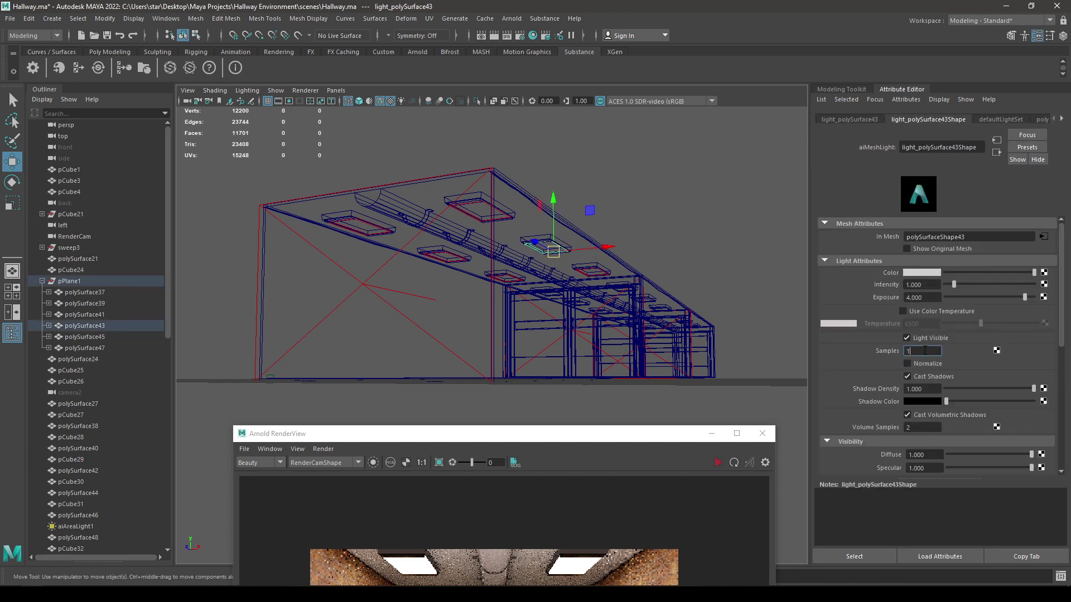
left_click(594, 279)
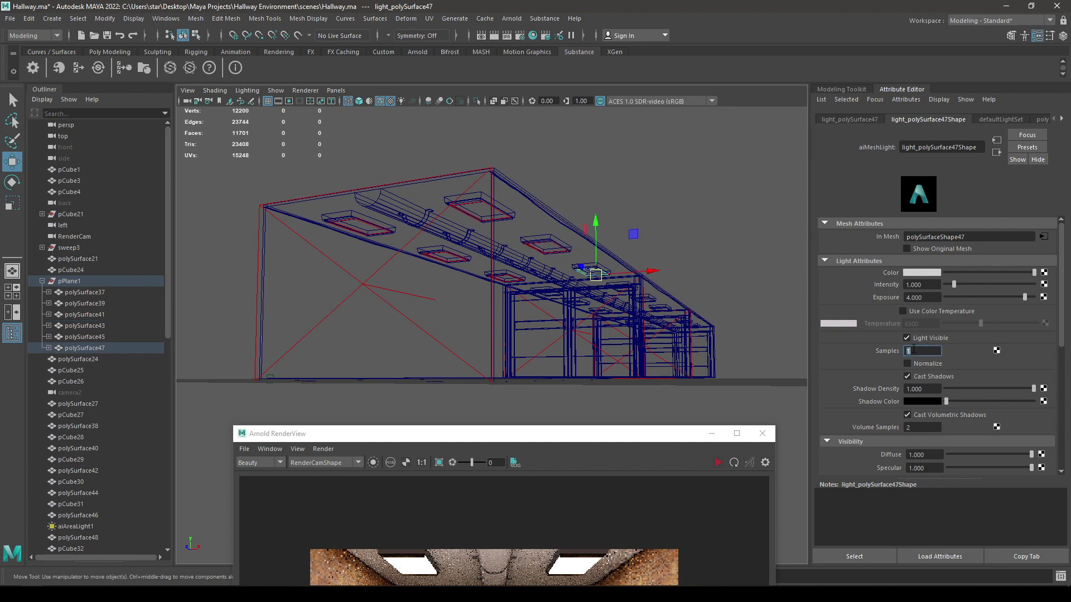
Set Samples to 4 on polySurface45, the rearmost mesh light in the ceiling row of polySurface39.
left_click(519, 285)
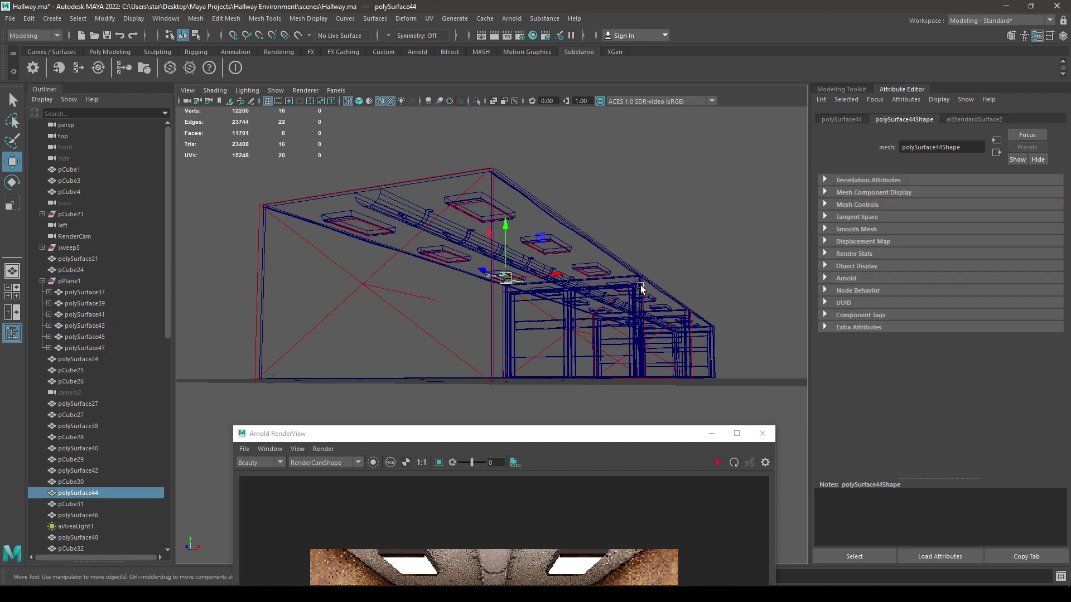
left_click(517, 279)
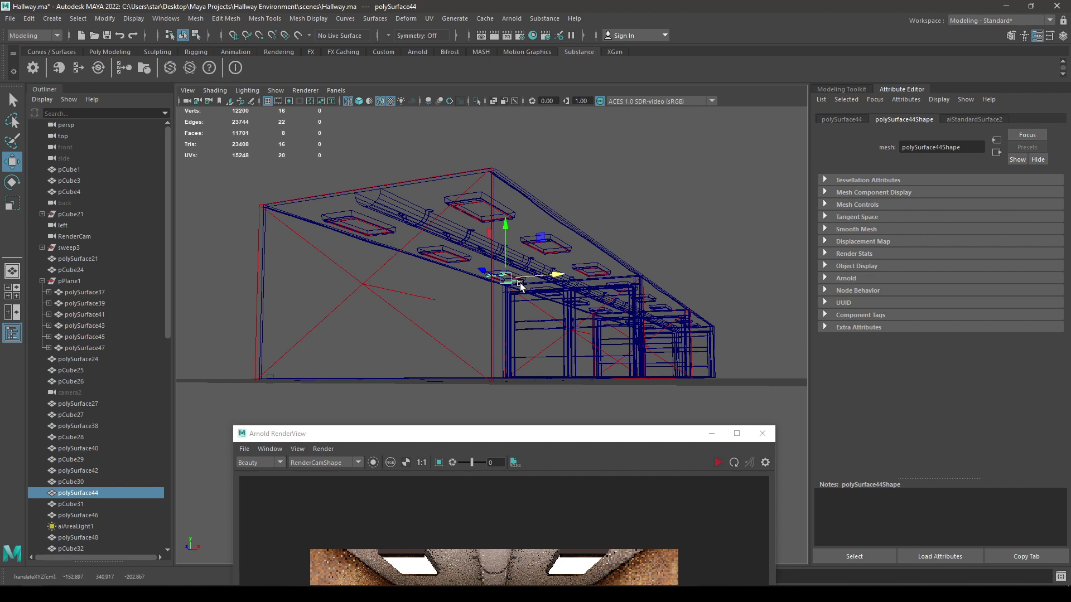
left_click(515, 280)
left_click(920, 352)
key("Return")
Set Samples to 4 on the middle mesh light polySurface41 and reselect polySurface37 to check its Samples.
left_click(454, 263)
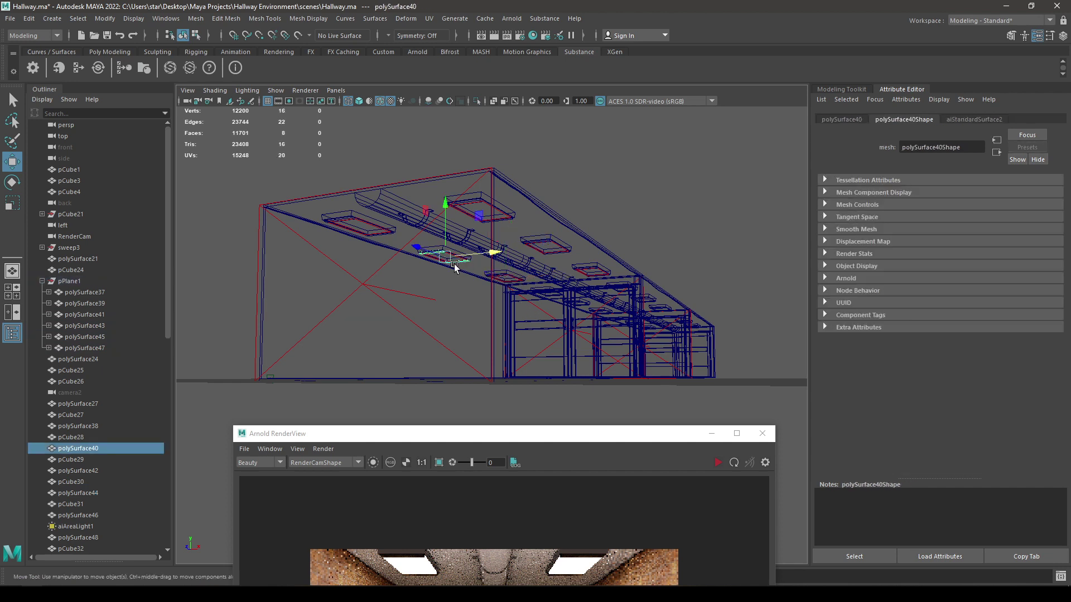
left_click(456, 262)
double_click(922, 351)
type("4")
key("Return")
left_click(500, 219)
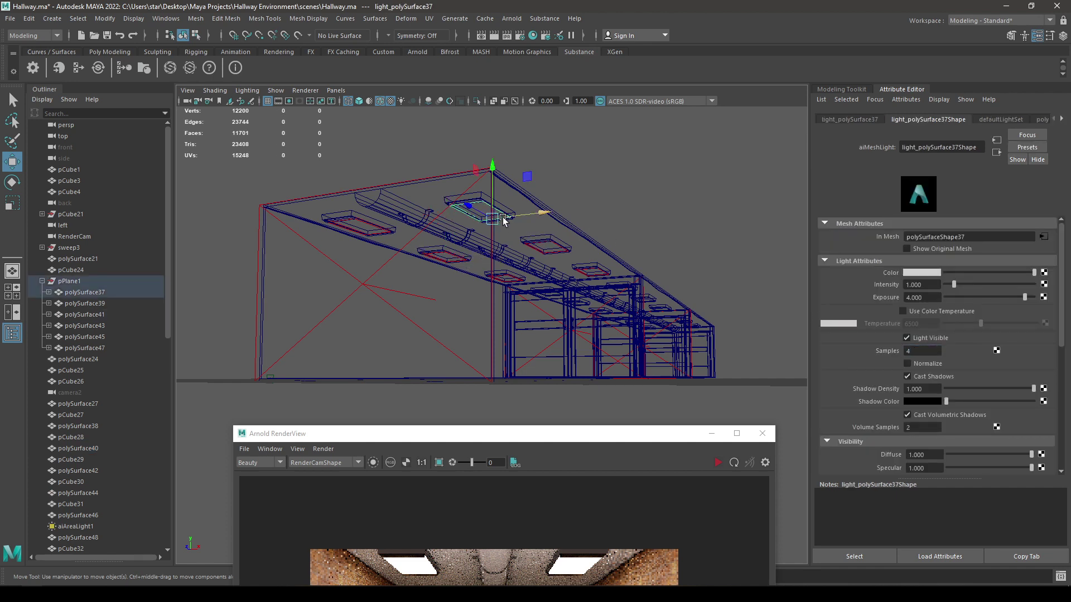
Move the RenderView window back over the model and start a new Arnold render from RenderCamShape.
left_click_drag(550, 433, 625, 109)
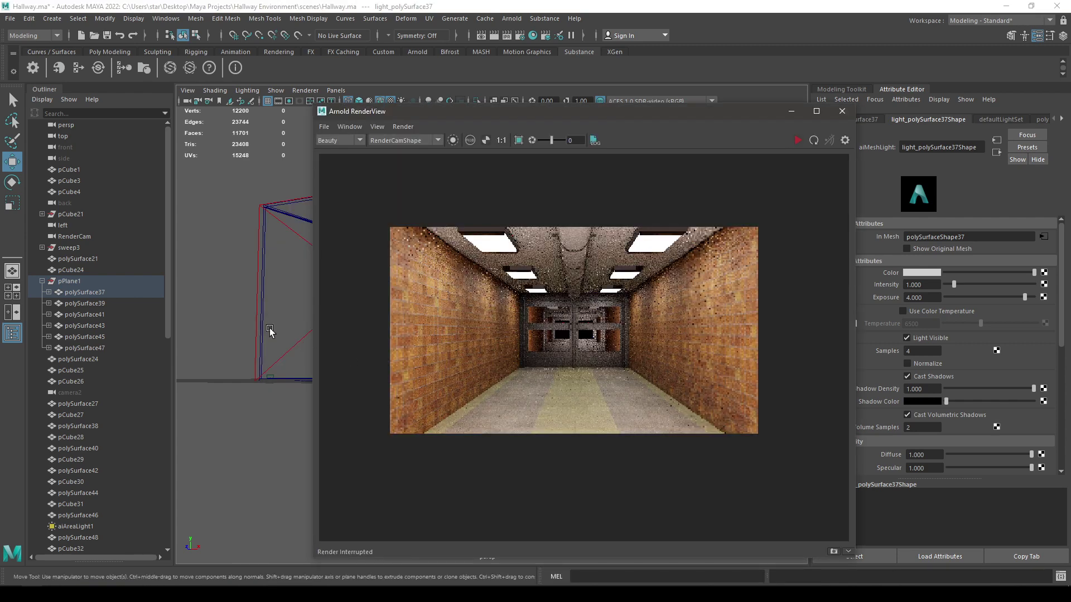
left_click(797, 140)
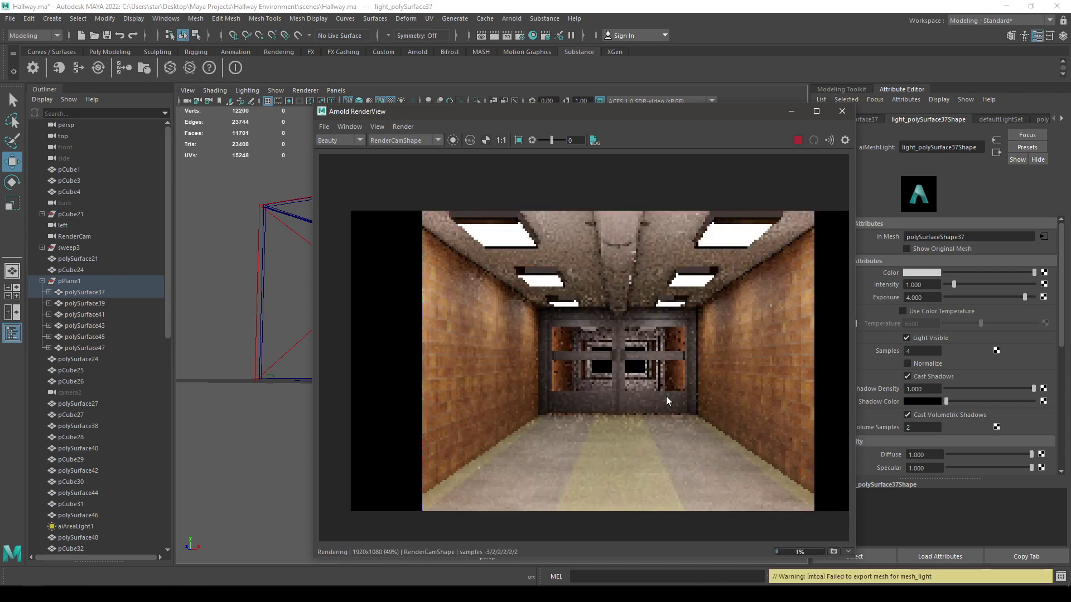
Reposition the render image and enlarge the RenderView window so the whole hallway image fits.
scroll(671, 396, "down", 1)
middle_click_drag(671, 396, 641, 398)
scroll(634, 399, "up", 1)
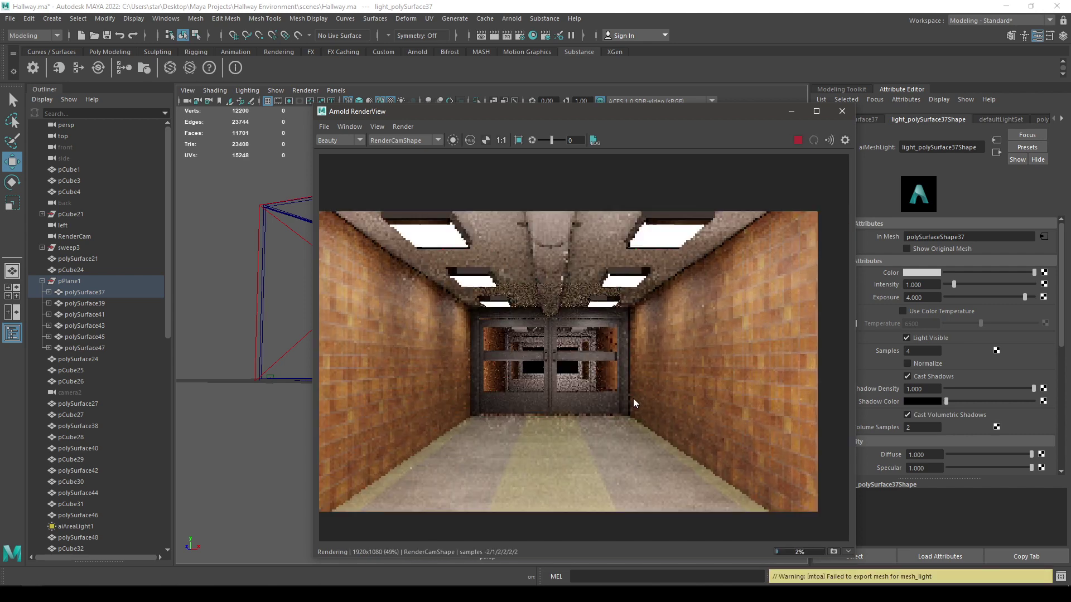
left_click_drag(633, 398, 657, 395, "alt")
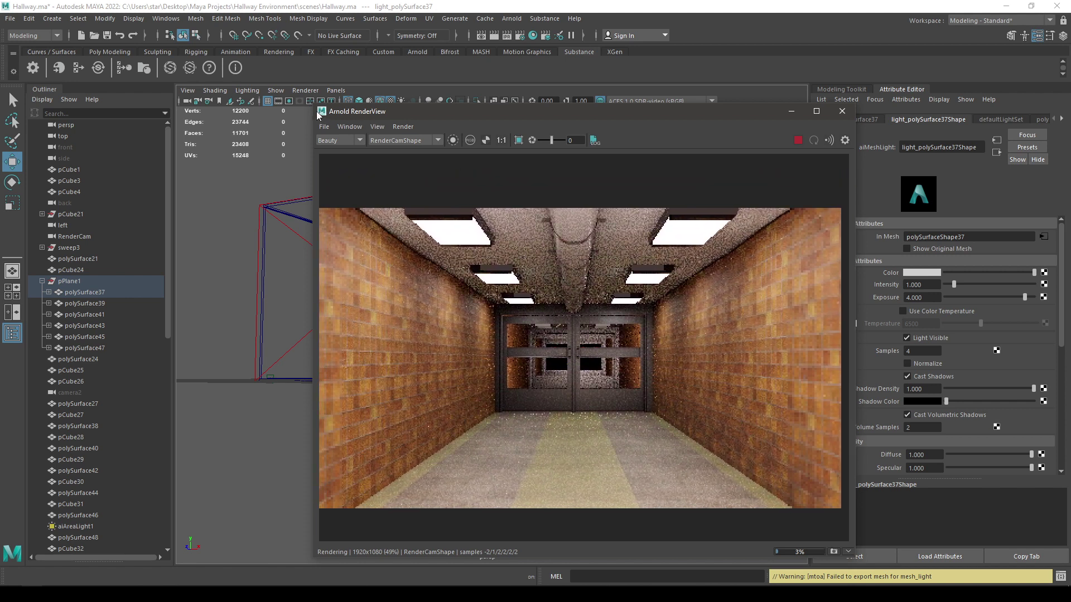
left_click_drag(315, 114, 246, 96)
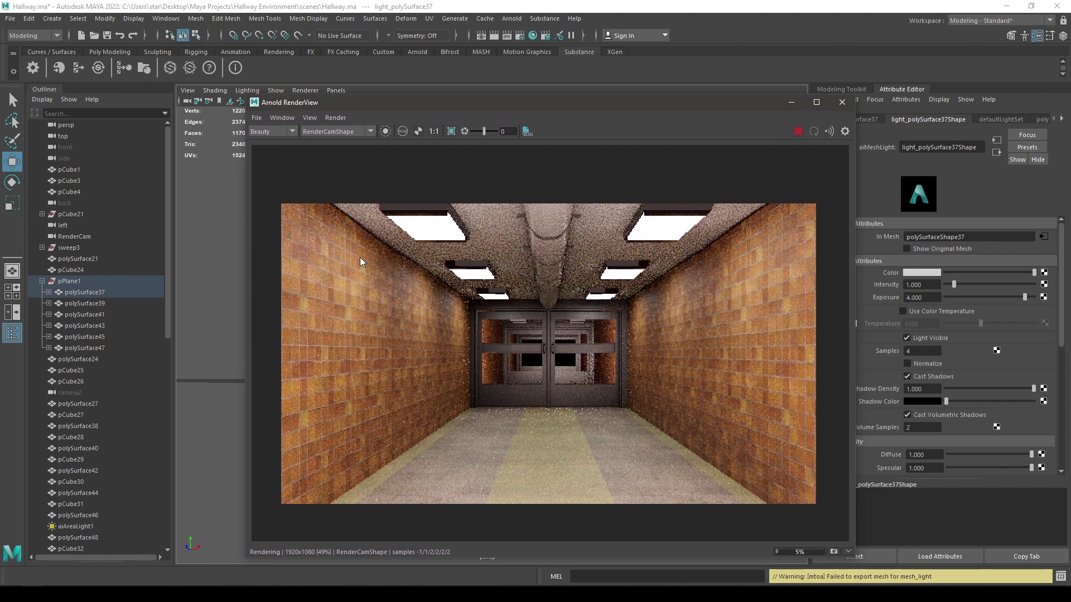